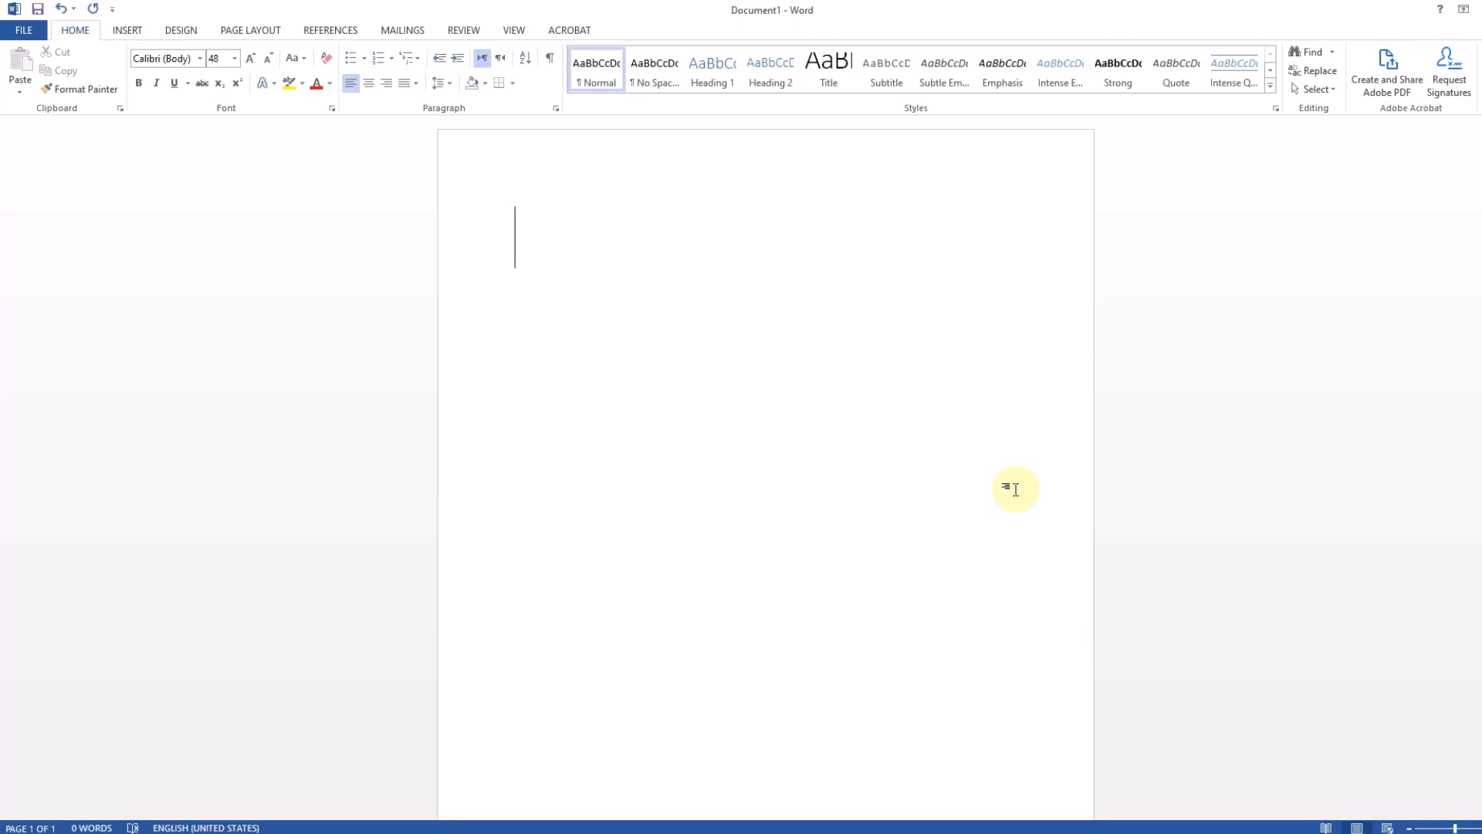
Write two lines in the blank document: "? – 0 or 1" and "+ - 1 or more".
text(? - )
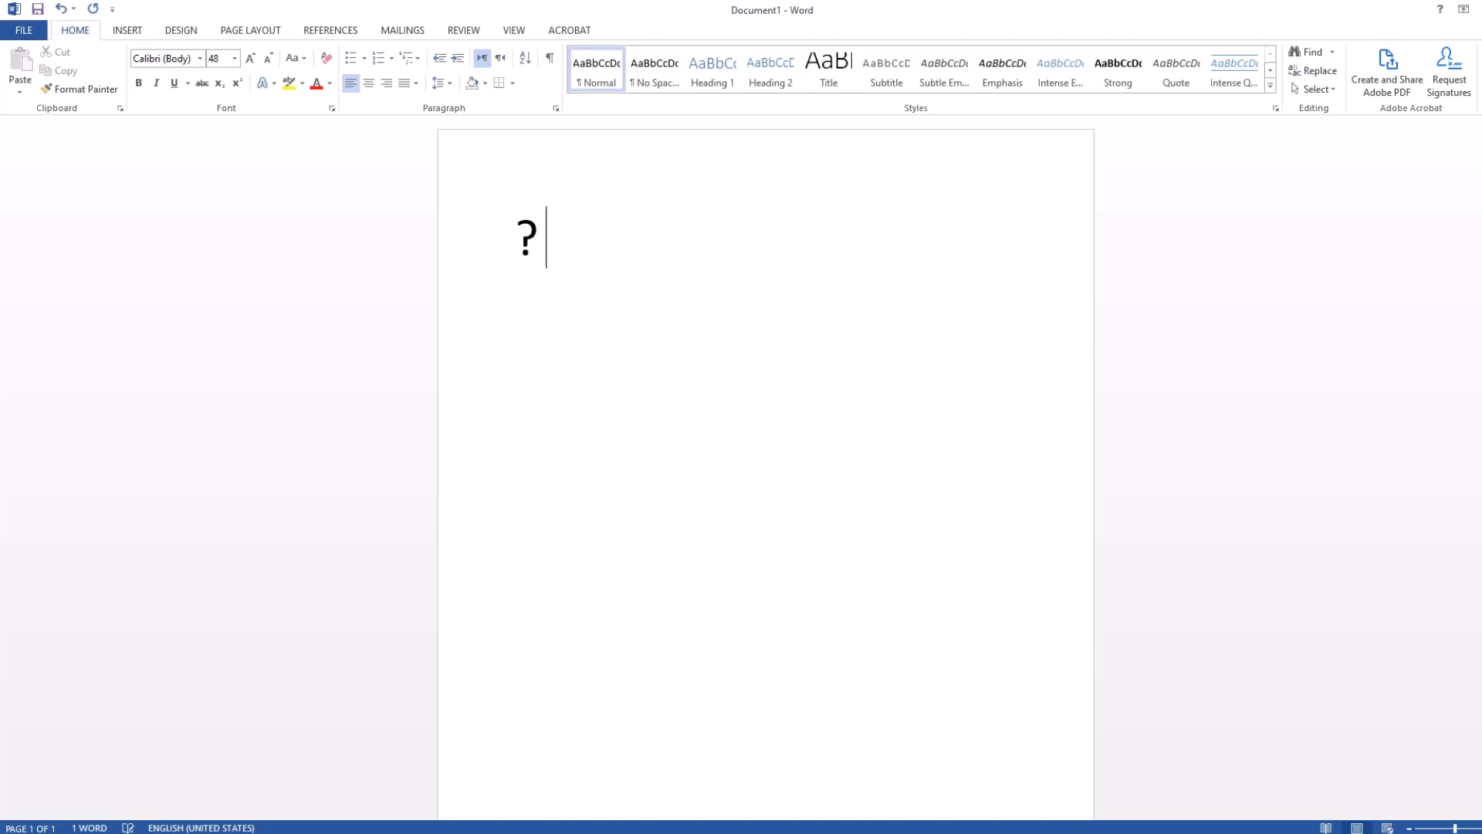
text(0 or 1)
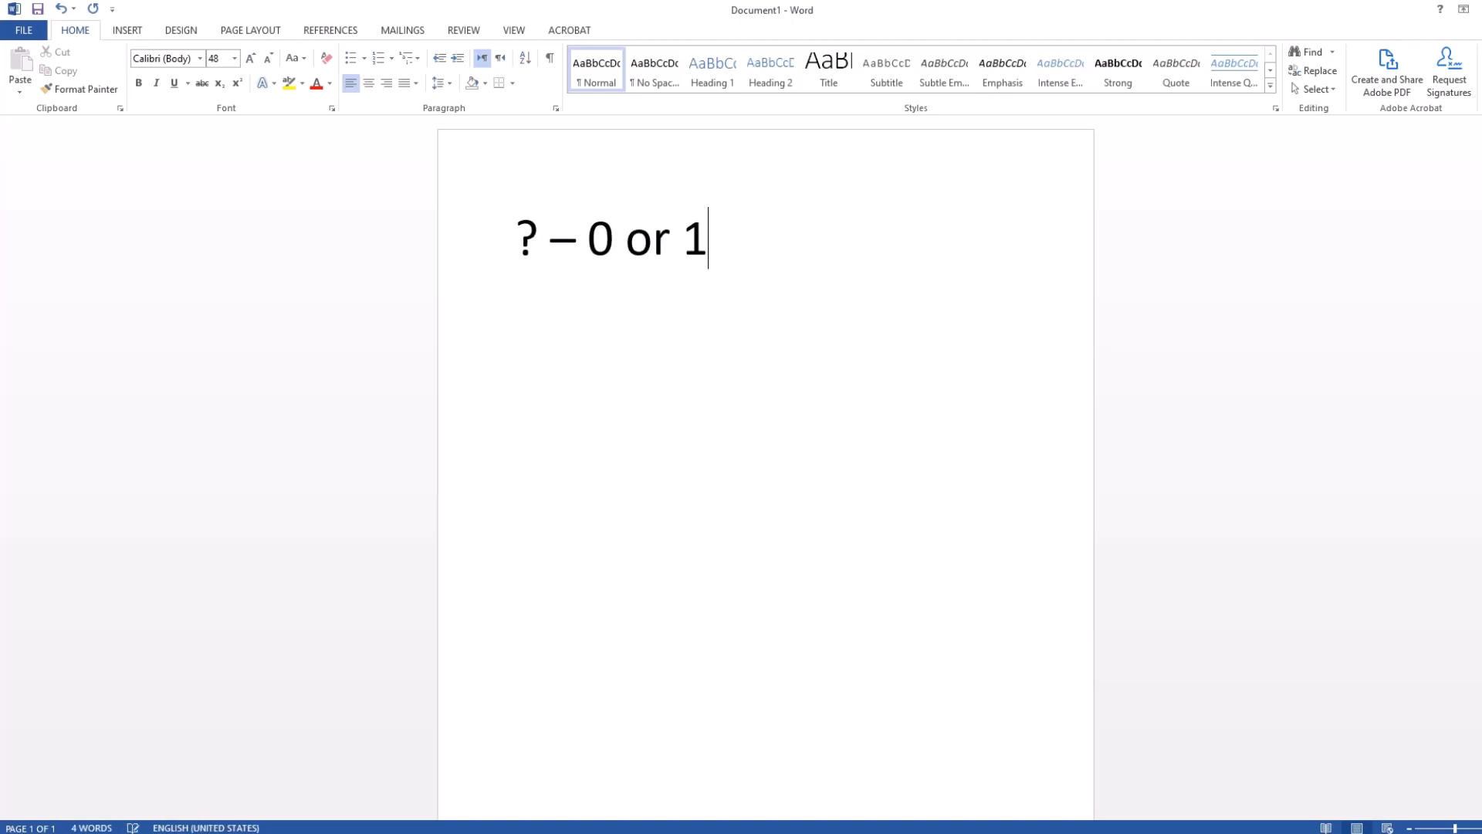
key(Return)
text(+ - 1 or more)
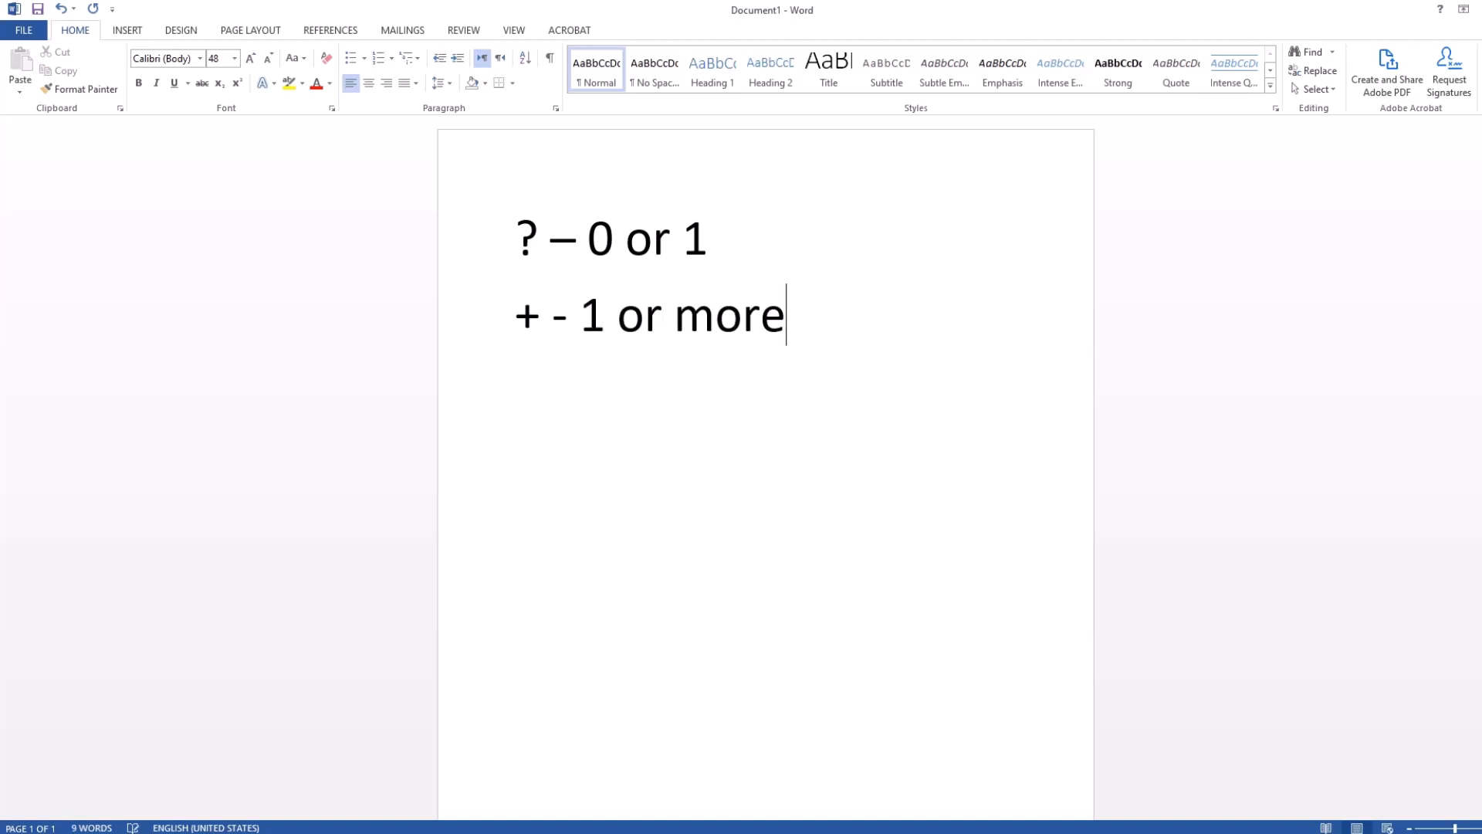
key(Return)
text(* -)
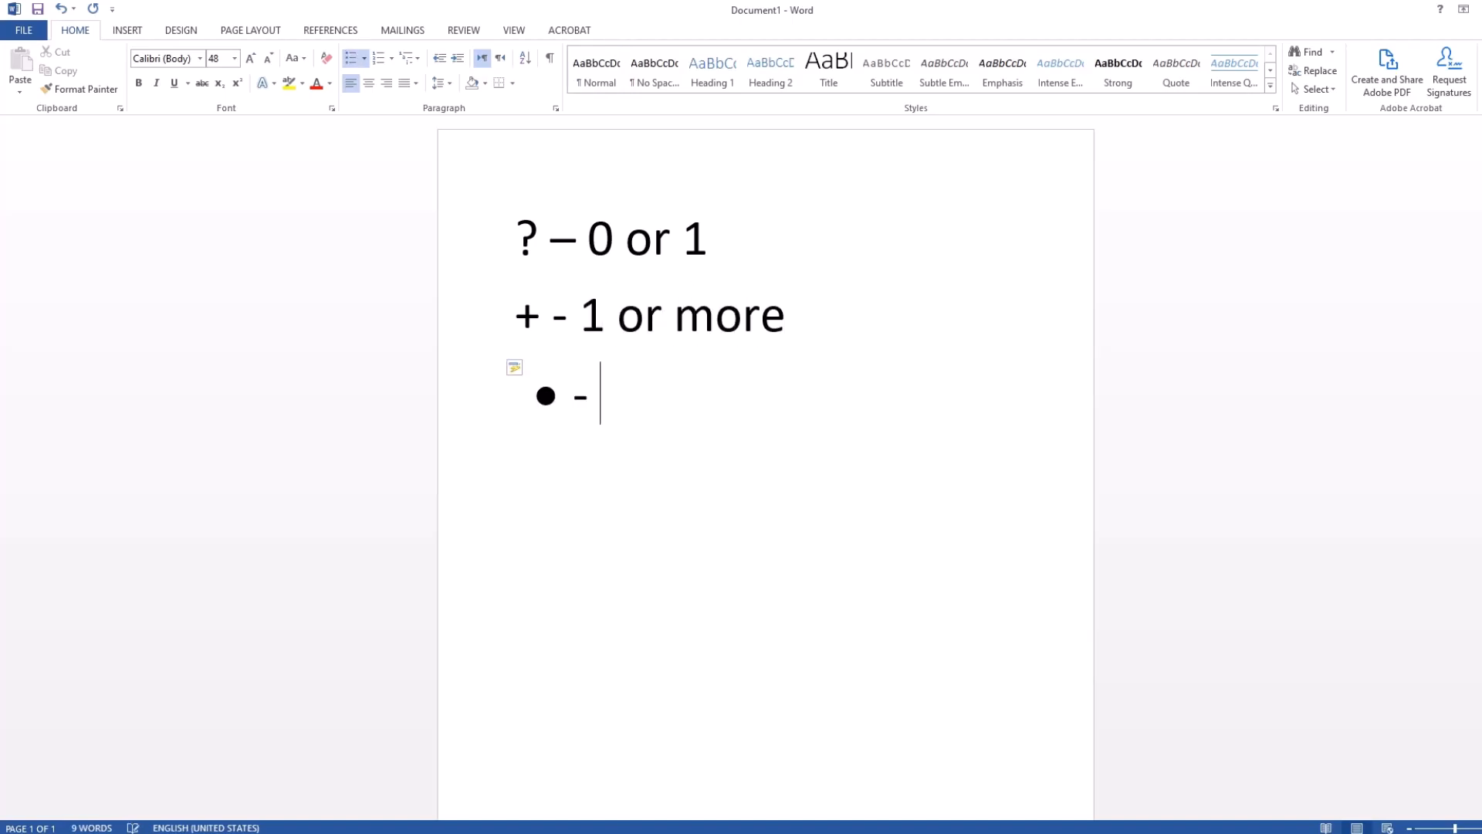
key(BackSpace)
key(BackSpace)
key(BackSpace)
key(BackSpace)
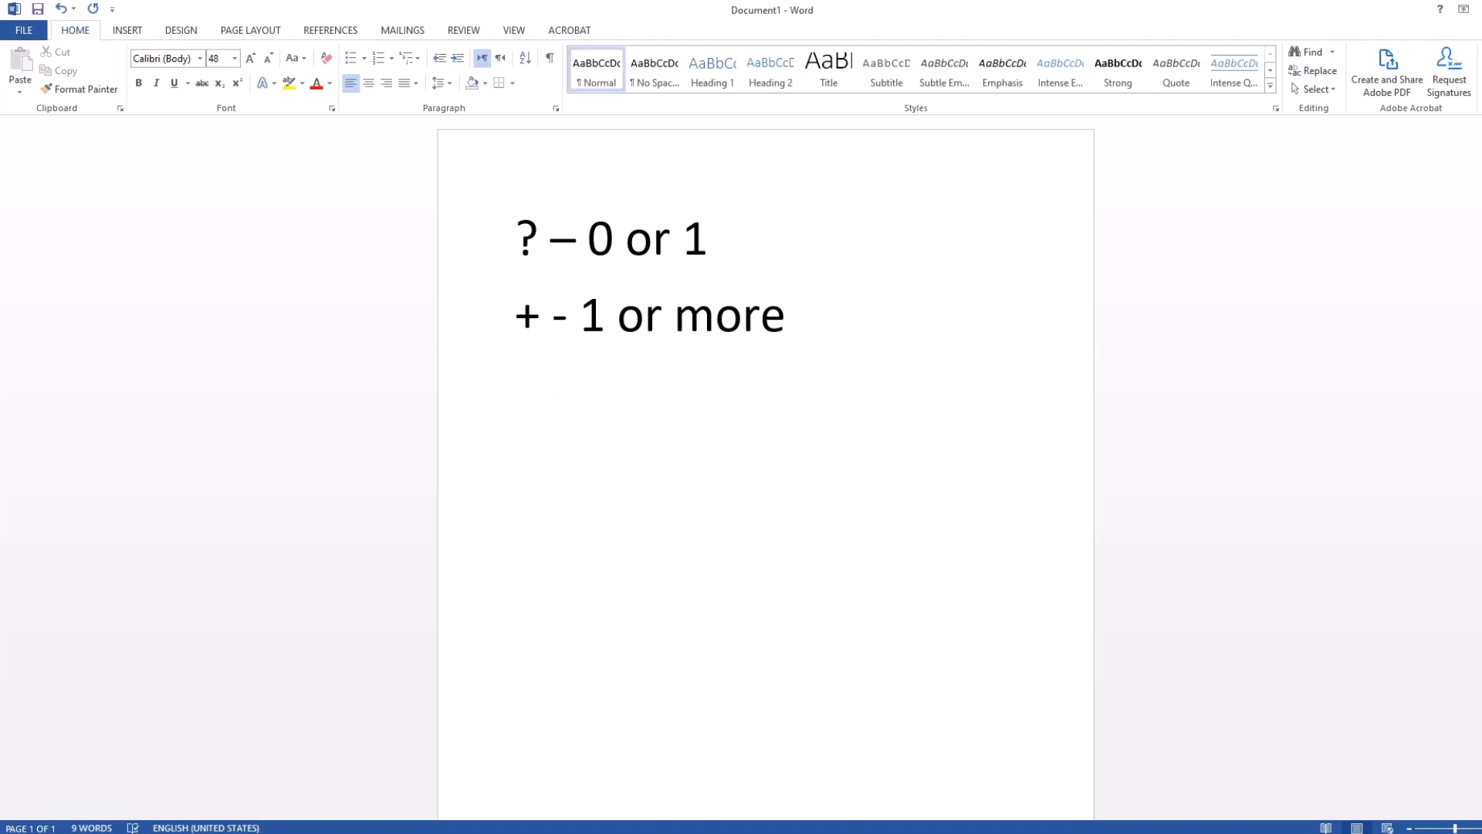
Write "Asterisk – 0 or more times" as the third line of the notes.
text(asterisk - )
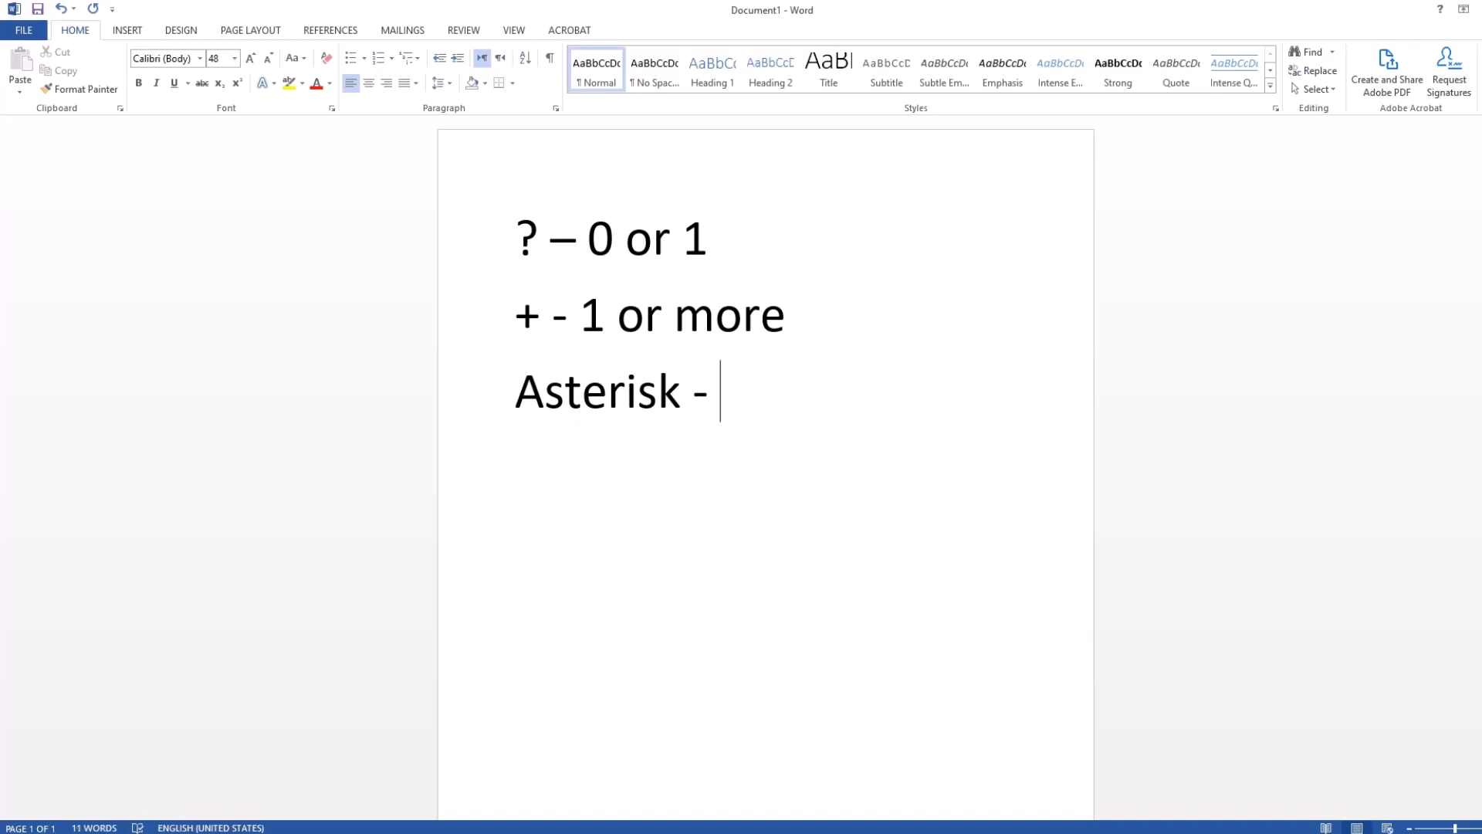
text(0 or mo)
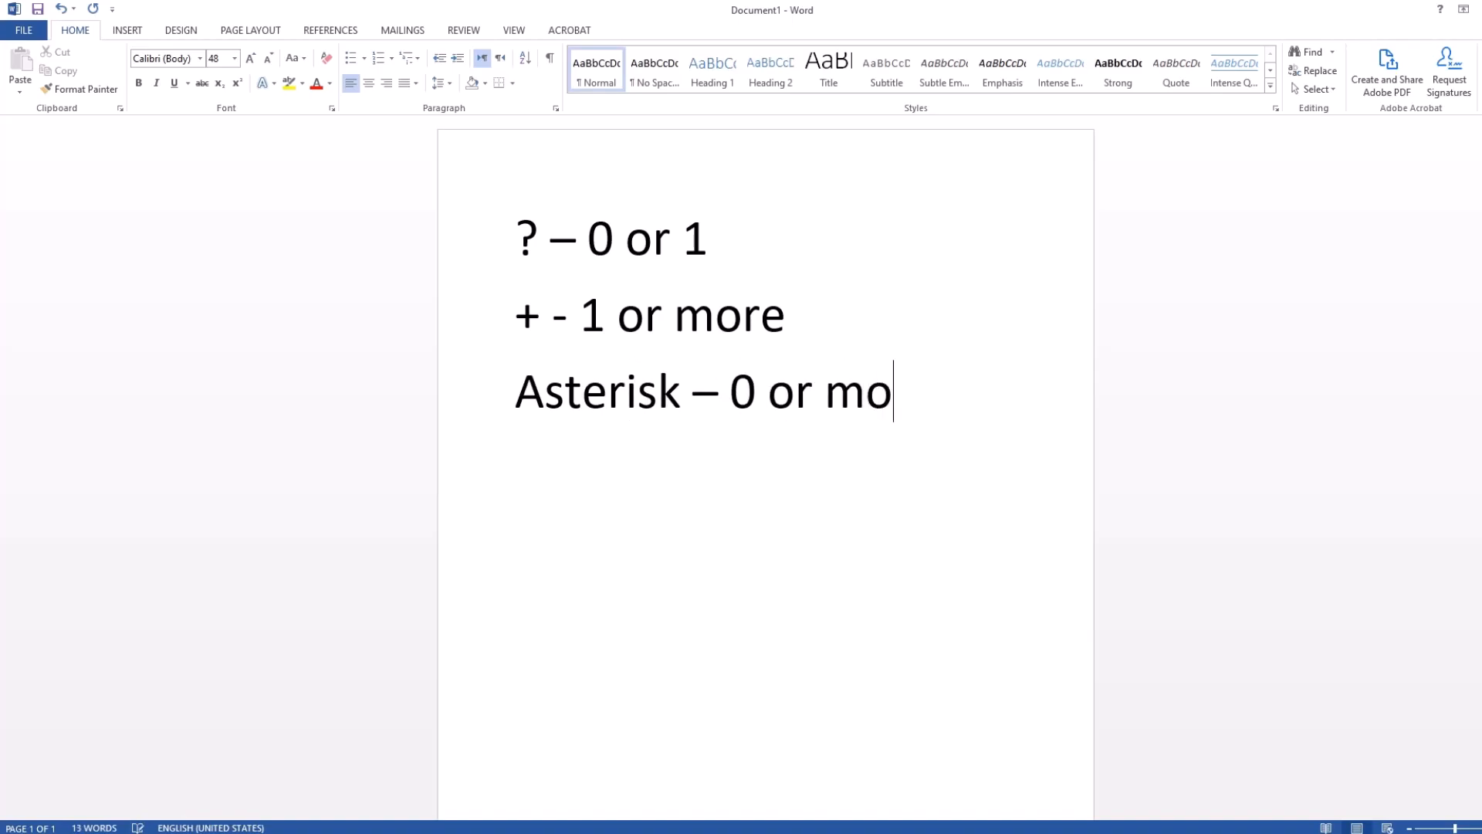
text(re times)
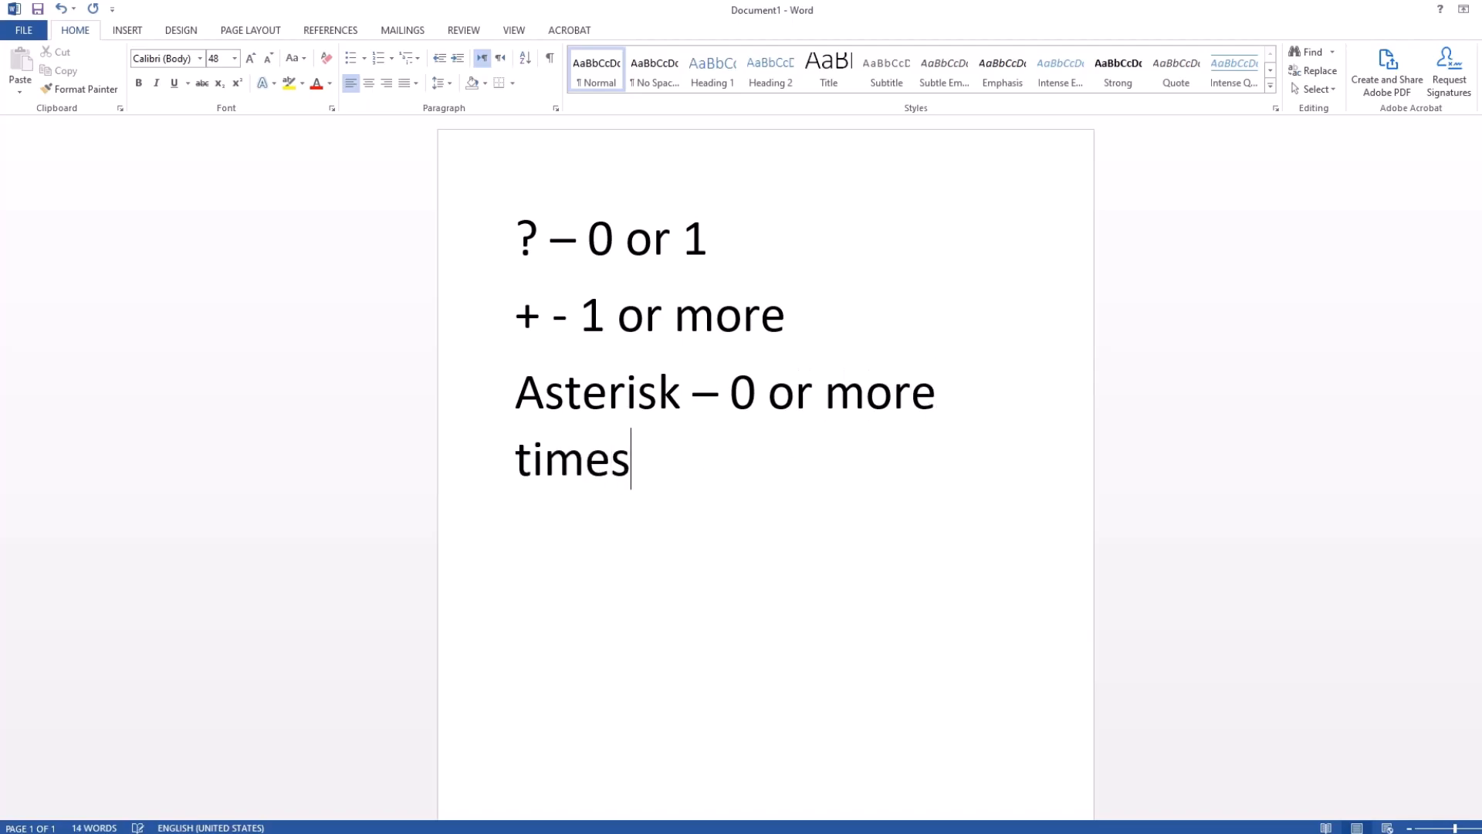
Leave a blank line below the asterisk note and write the range notation "{min,max}".
key(Return)
key(Return)
text({})
key(Left)
text(min)
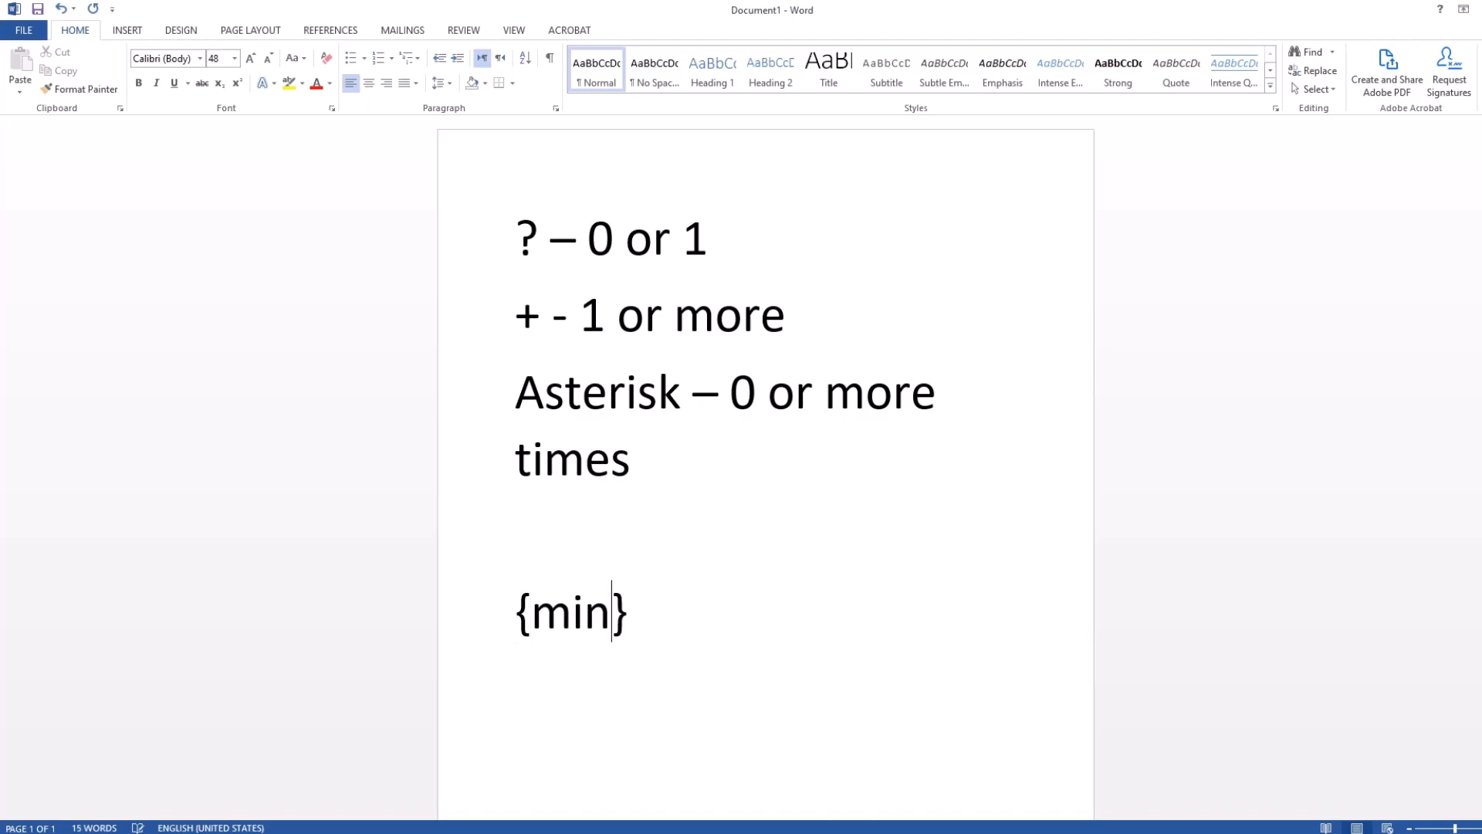
text(,max)
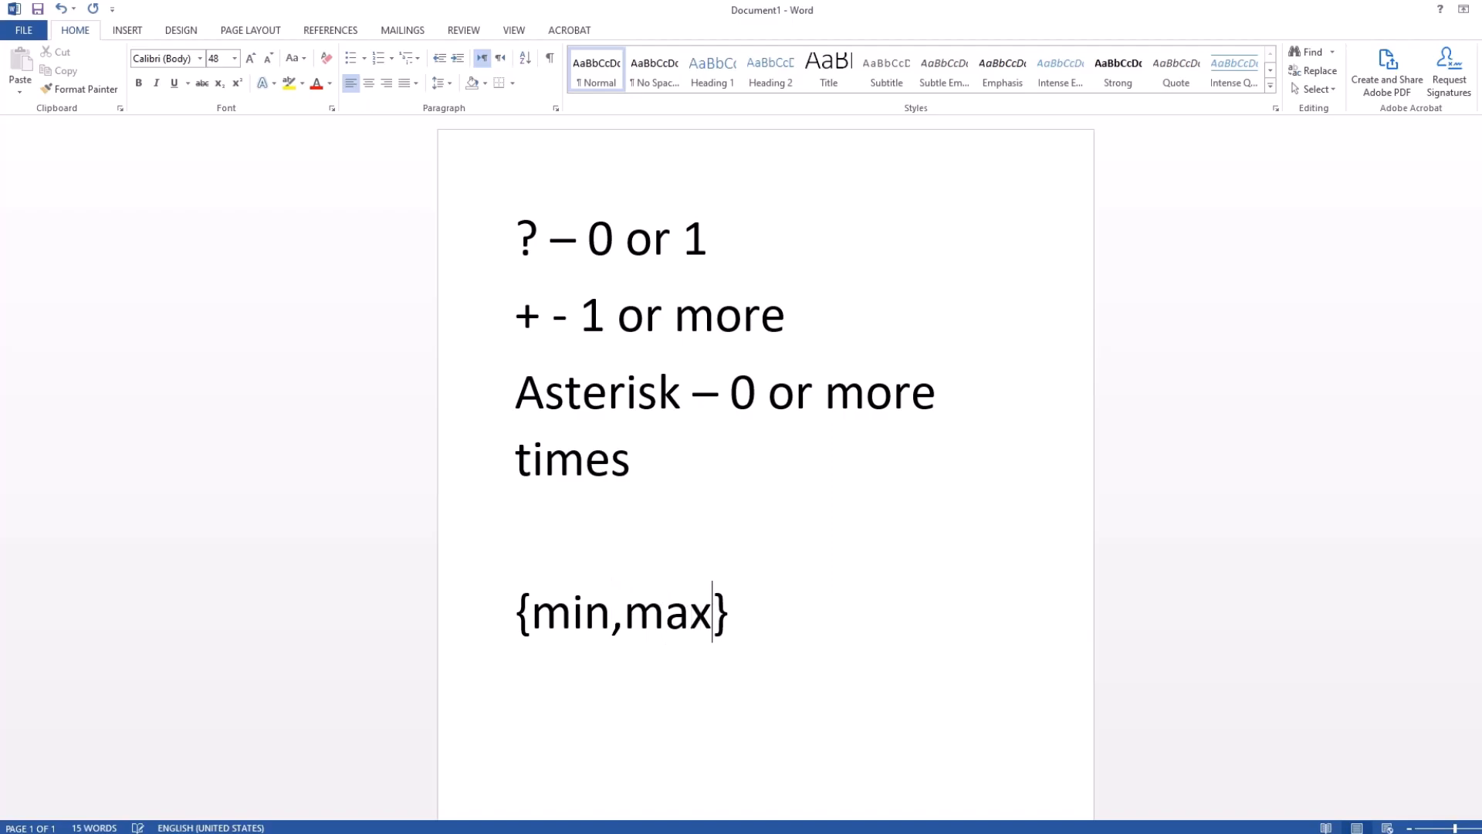
Insert "{value}" on its own line directly above "{min,max}".
key(Left)
text({})
key(Left)
key(Left)
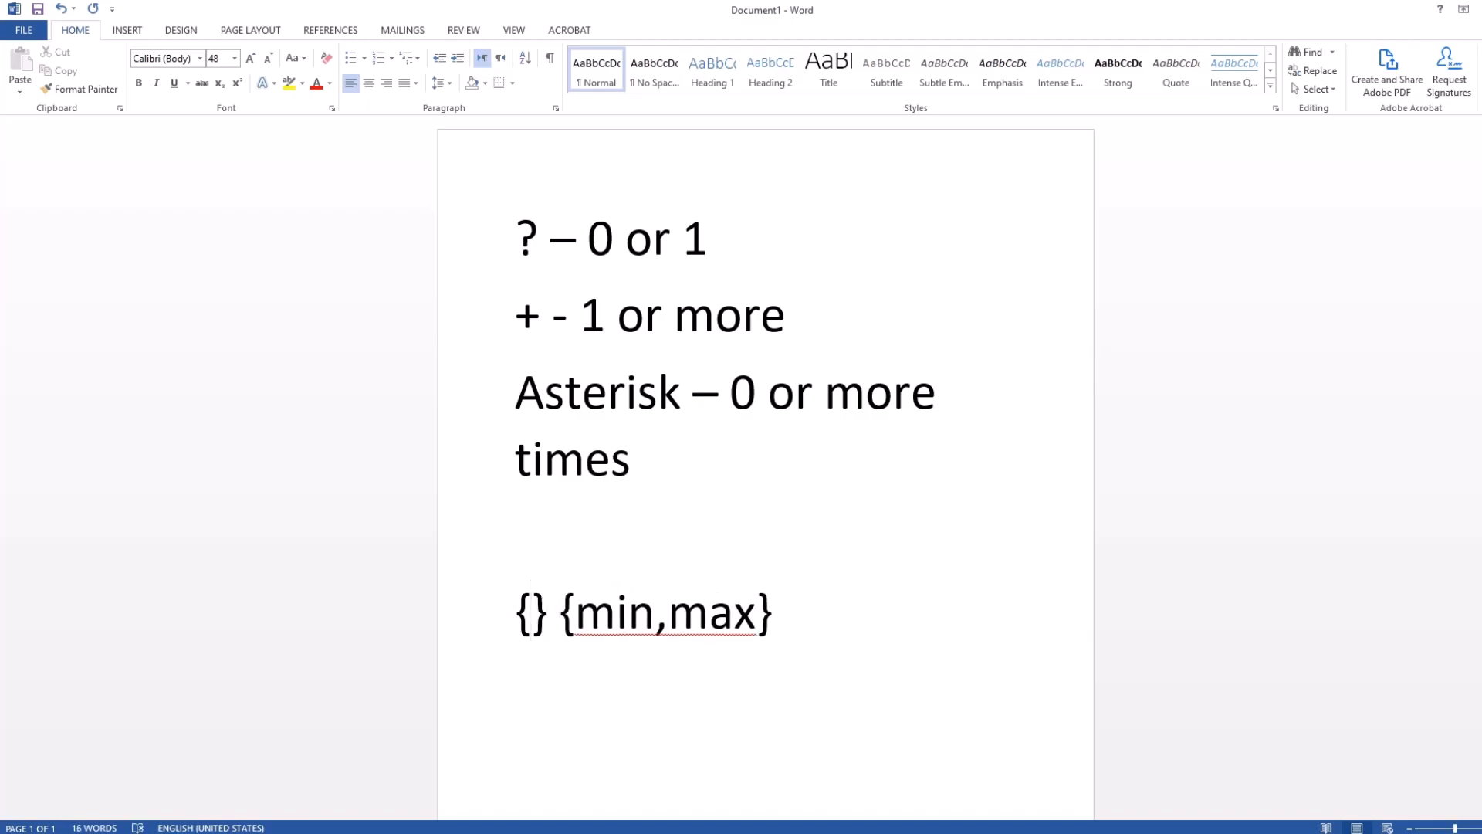
text(value)
key(Right)
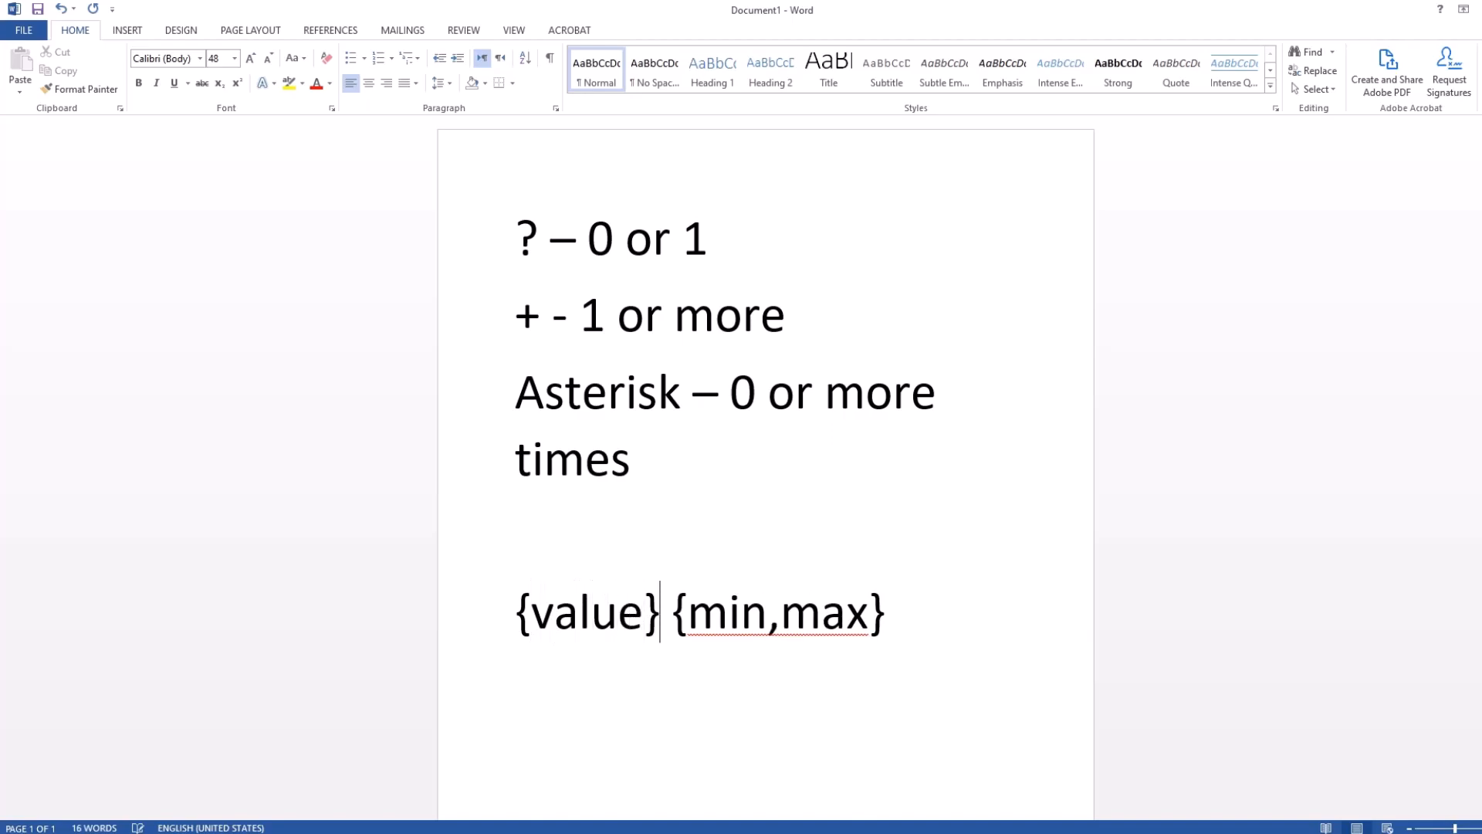
key(Return)
key(Right)
key(BackSpace)
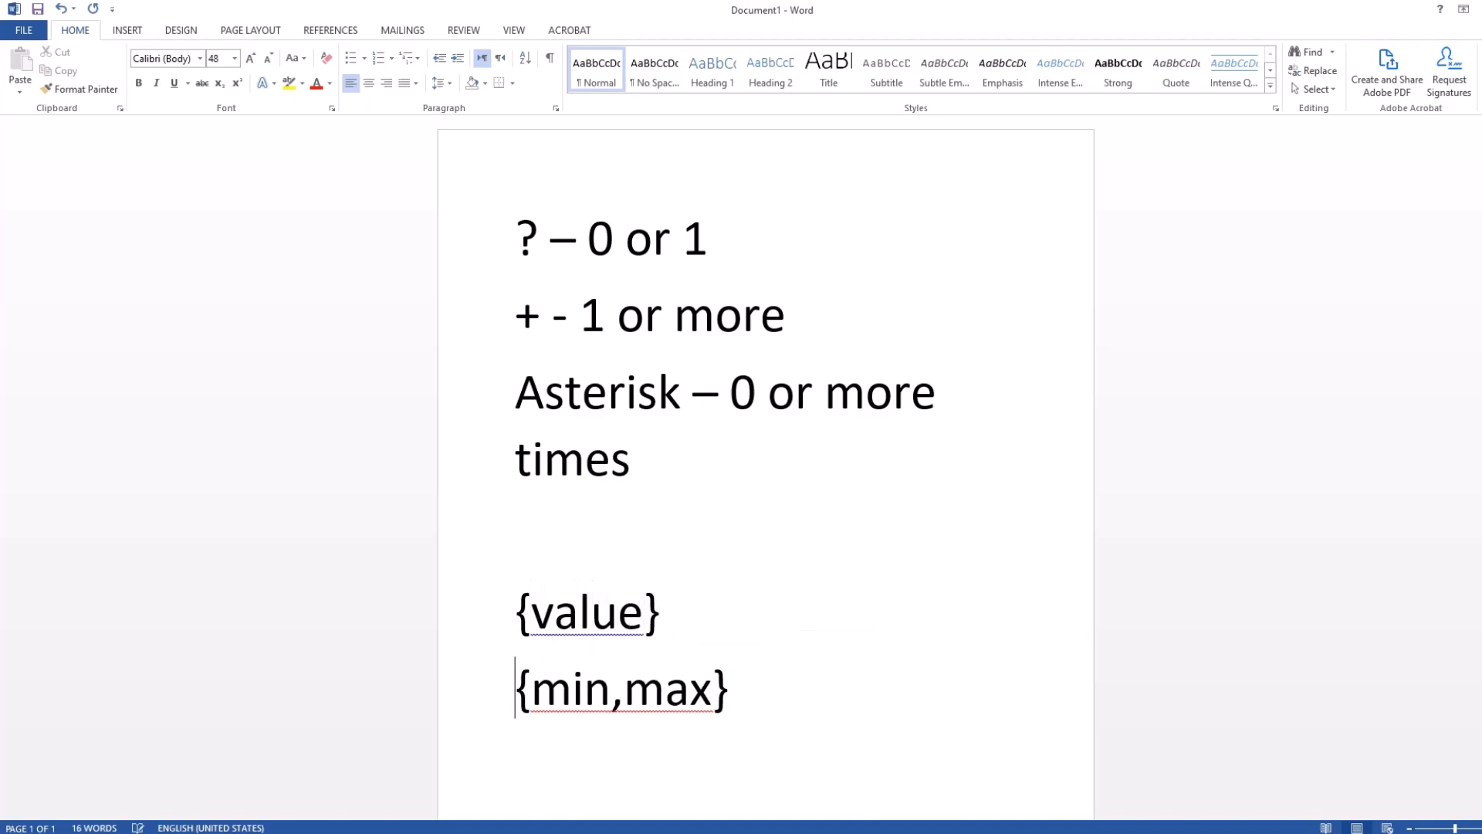
Examine the ?, + and asterisk quantifier meanings and the parts of the {value} and {min,max} notations.
drag(605, 237, 703, 238)
drag(589, 315, 758, 315)
drag(743, 402, 785, 404)
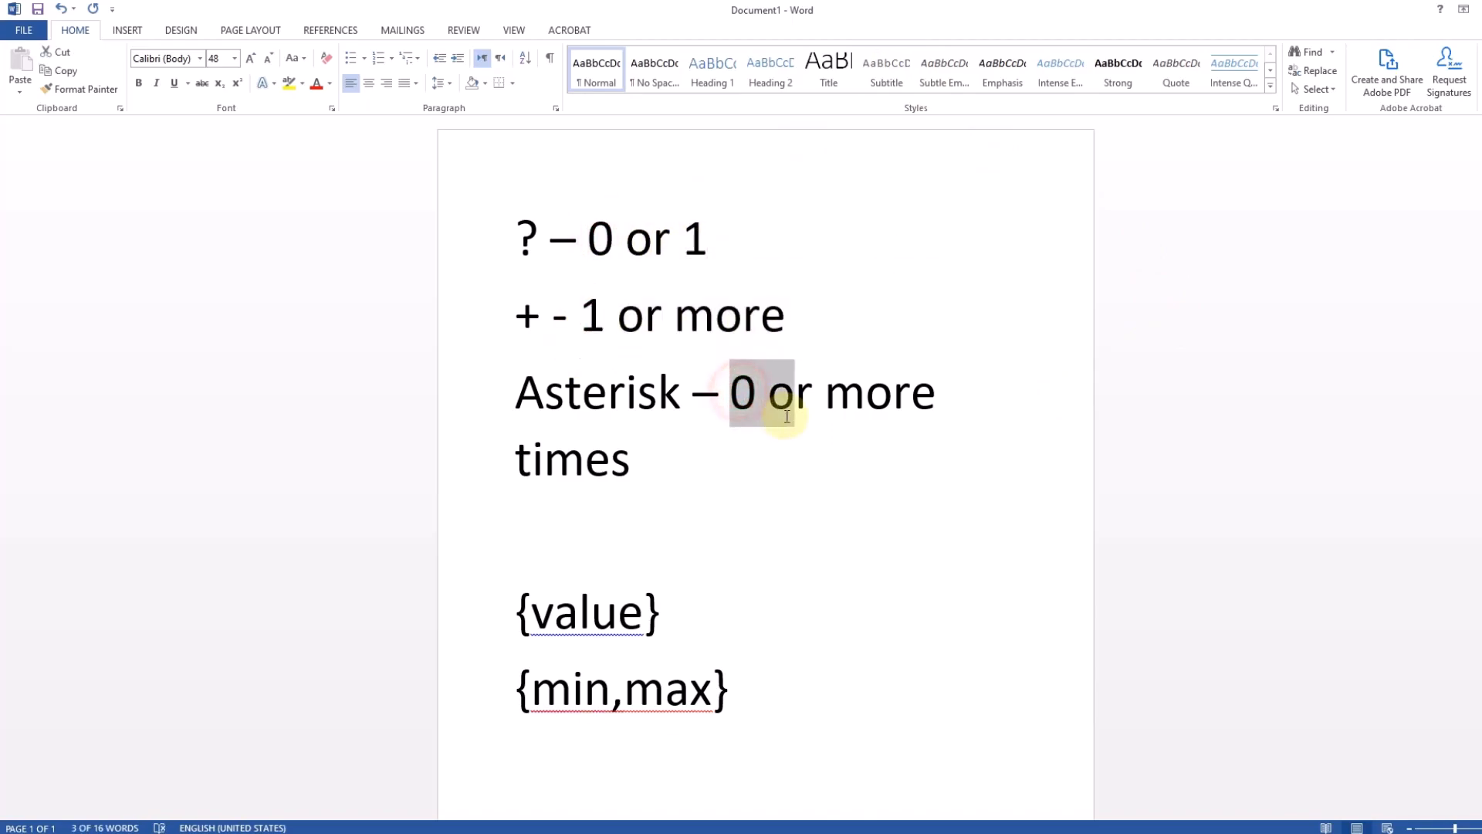
drag(516, 612, 711, 690)
click(765, 694)
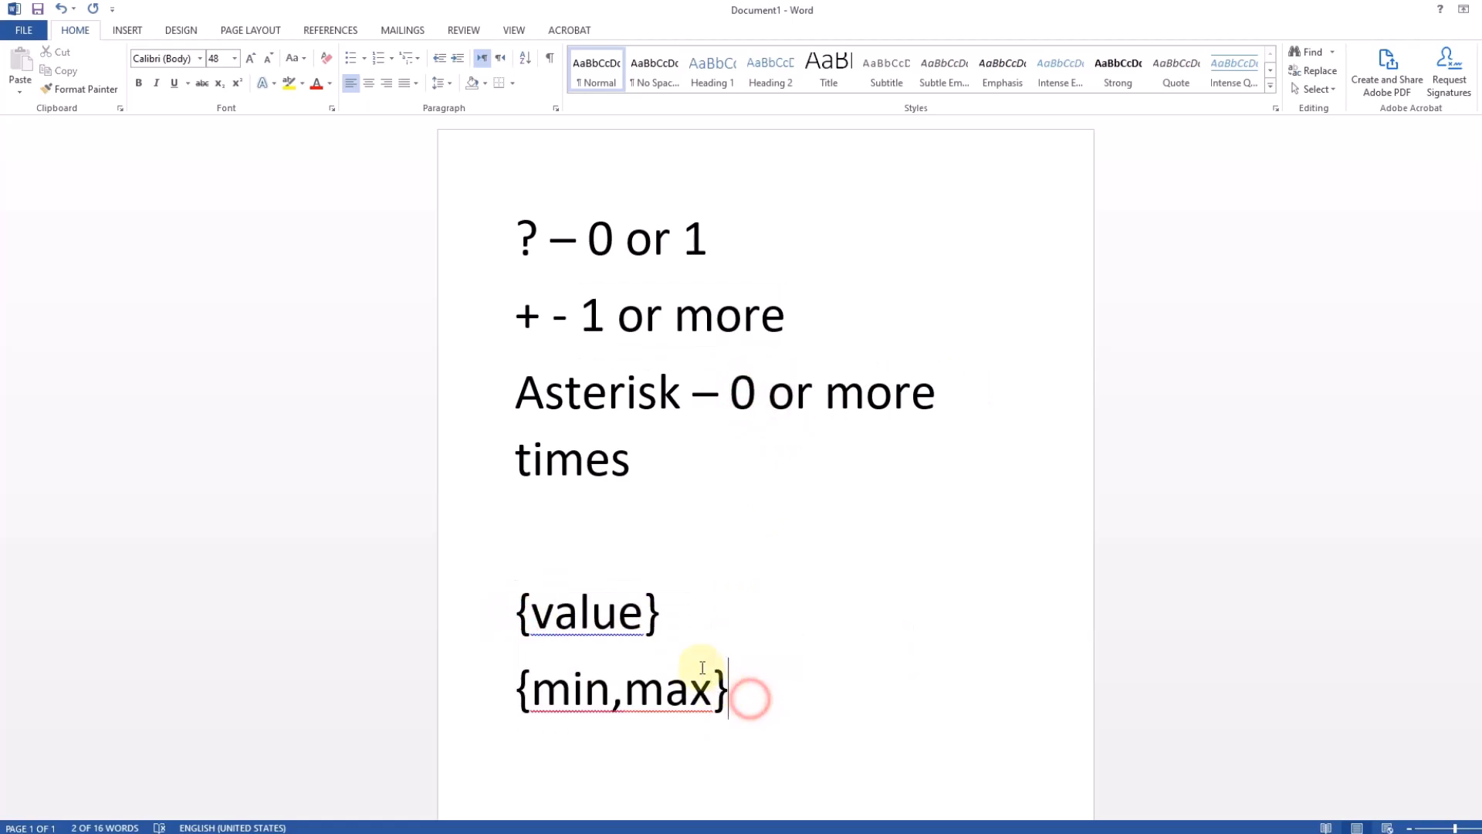
click(661, 615)
drag(644, 615, 559, 616)
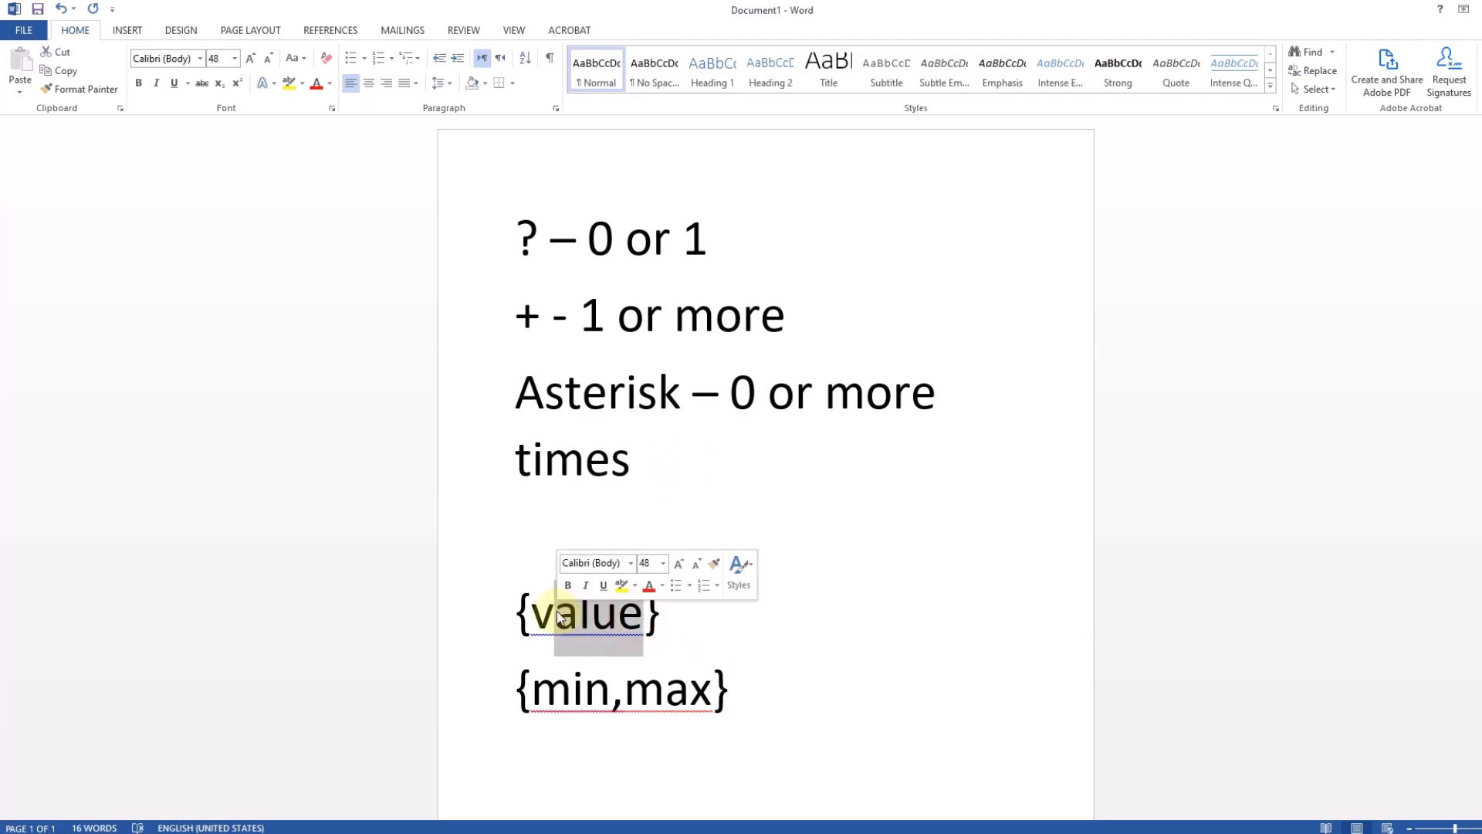
click(658, 687)
drag(618, 685, 575, 688)
drag(665, 699, 683, 701)
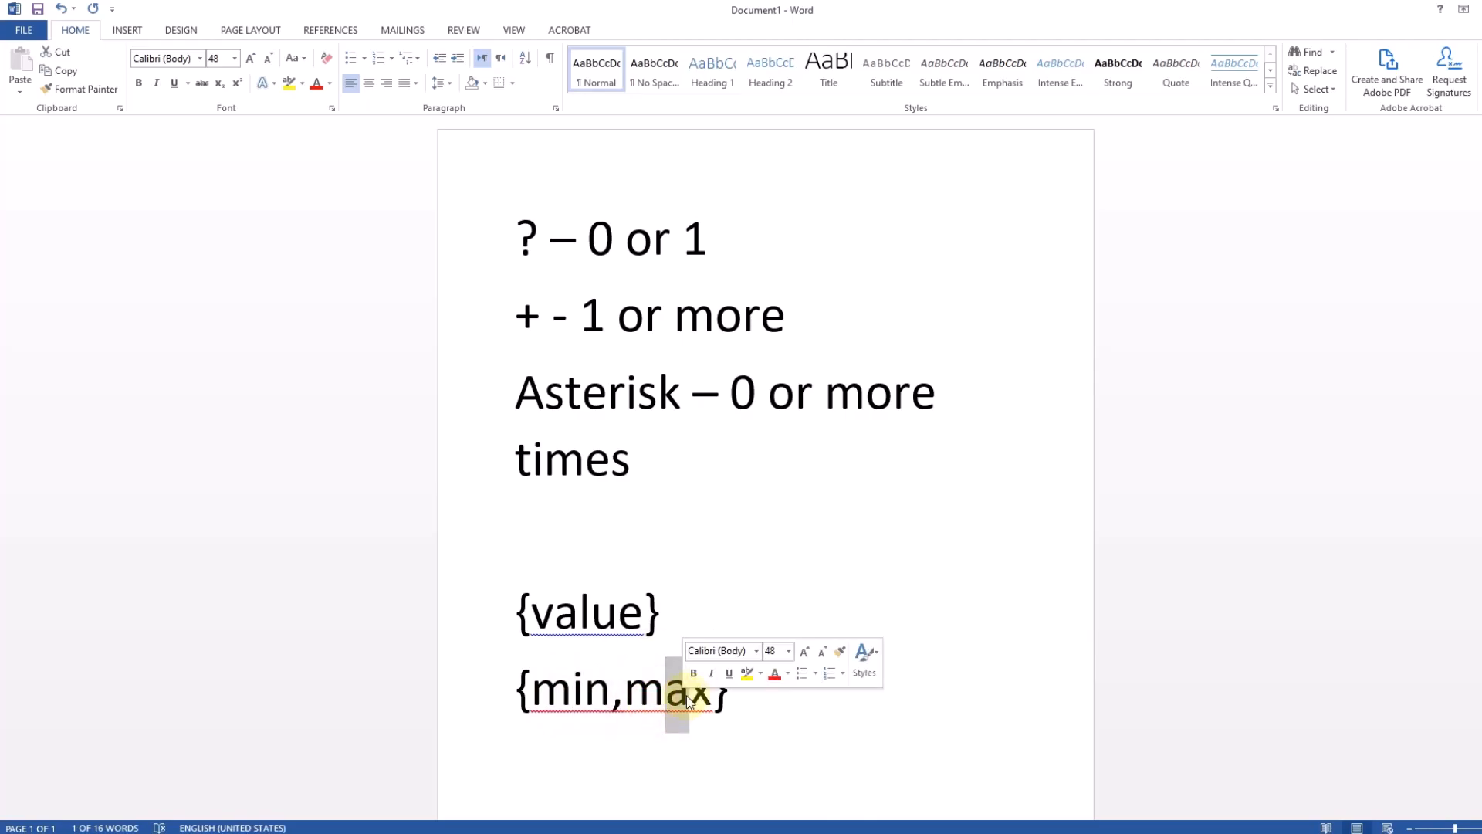
drag(644, 616, 666, 618)
drag(514, 615, 531, 614)
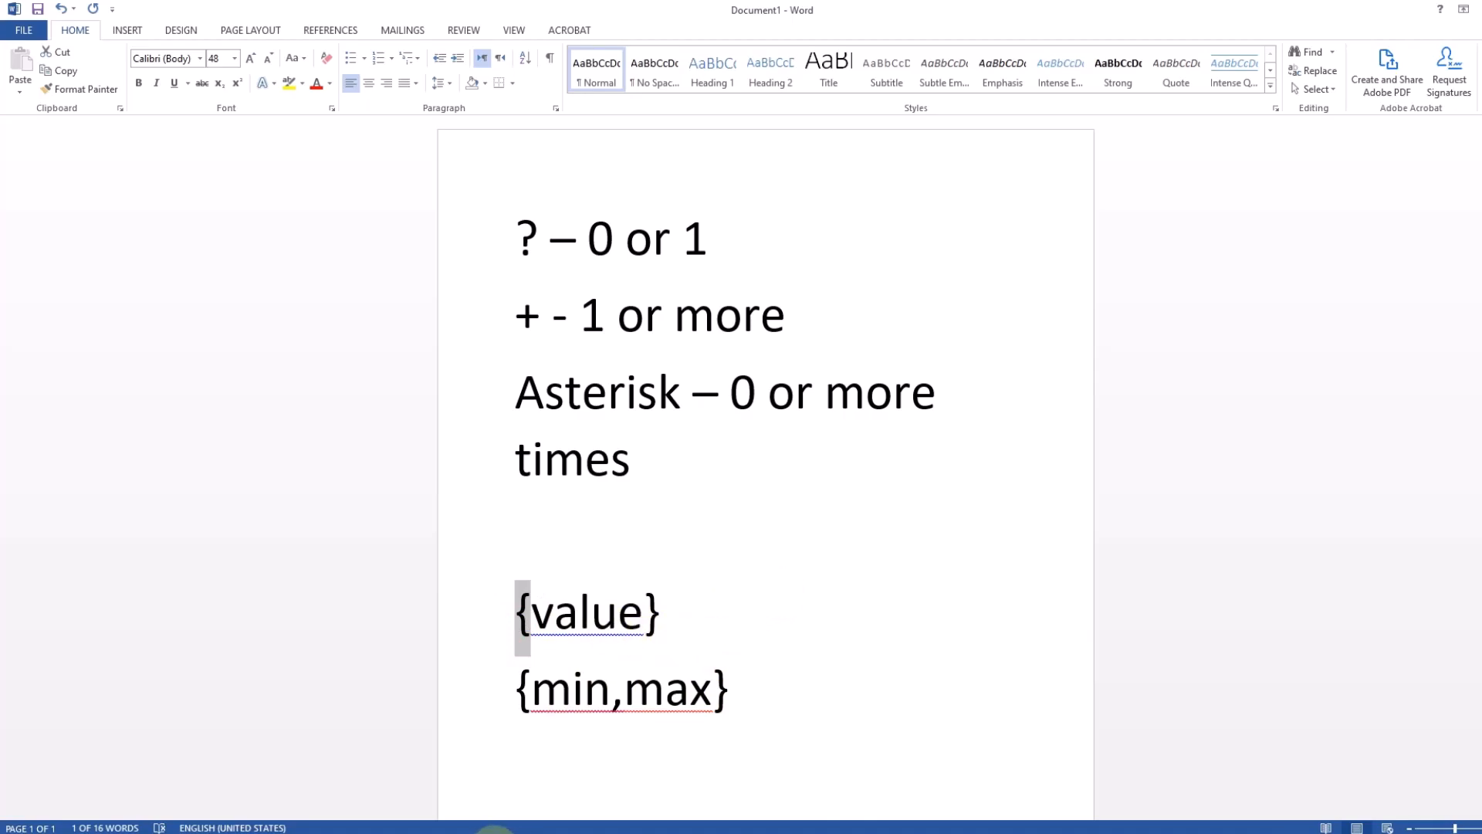
Switch to GREP_SERIES_05.indd in InDesign, place the text cursor in the English story and open Find/Change for GREP.
mouse_move(501, 831)
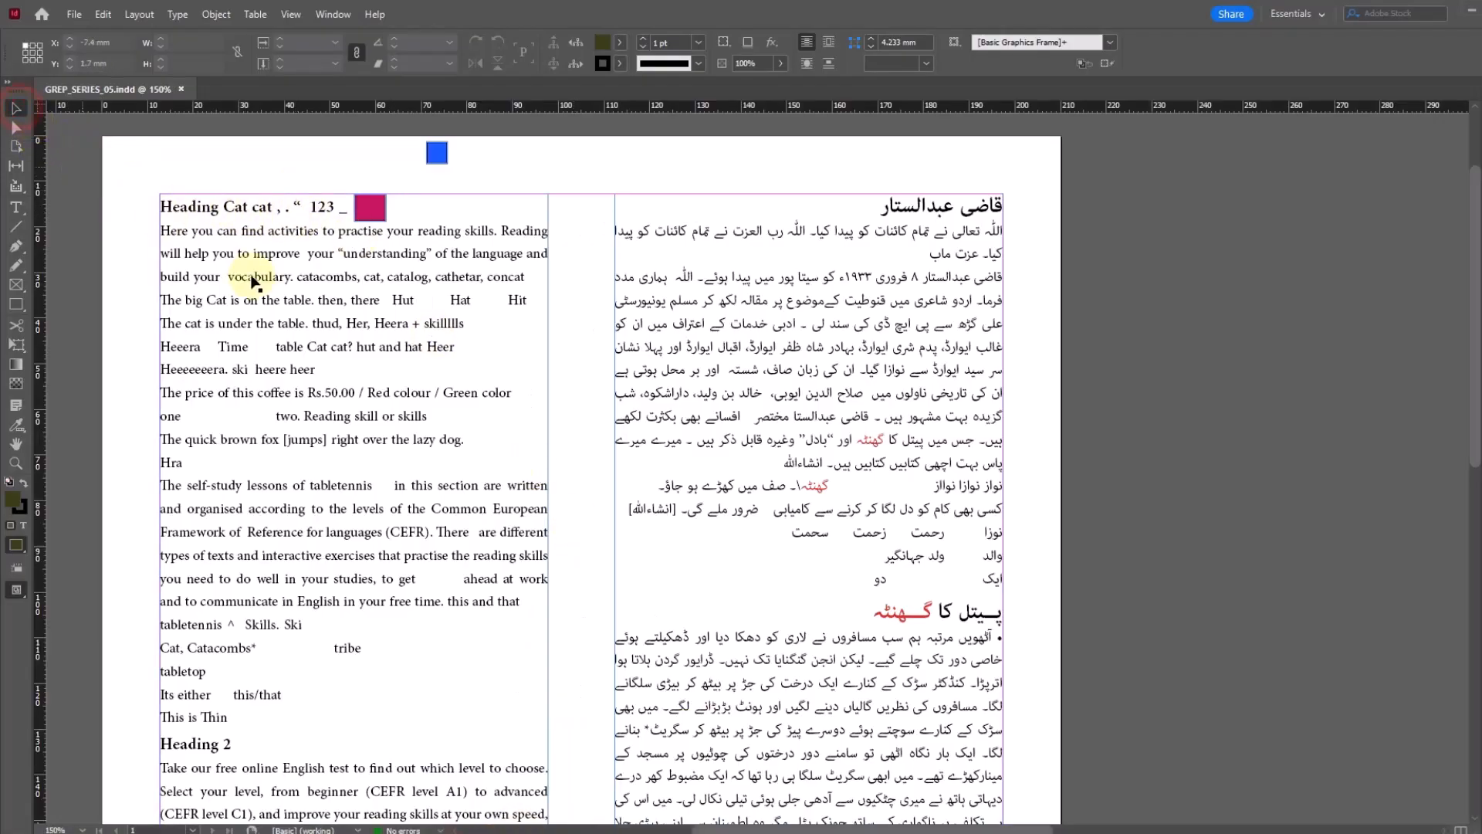
drag(436, 362, 422, 341)
drag(510, 421, 556, 532)
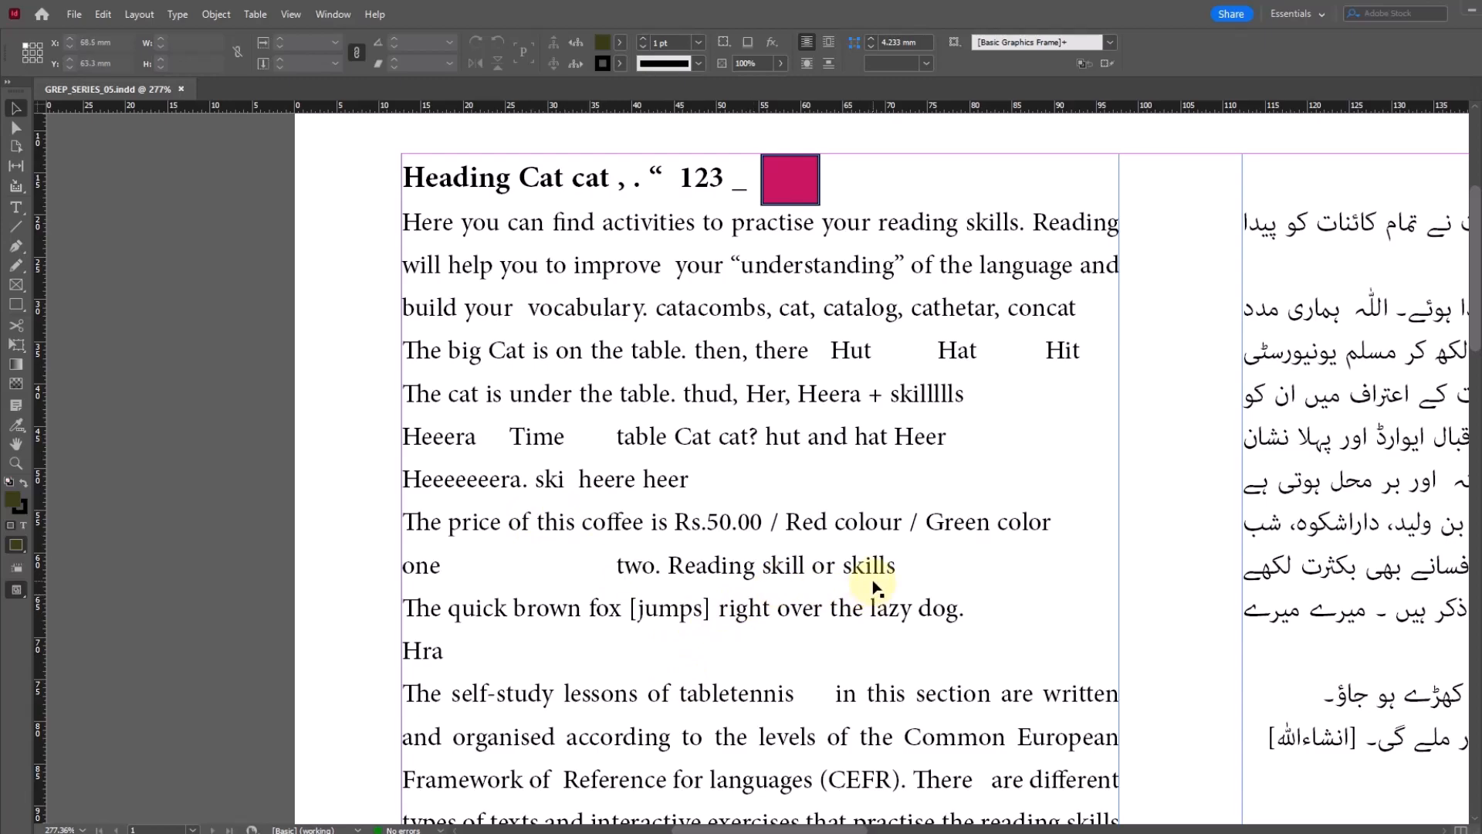
drag(877, 550, 711, 586)
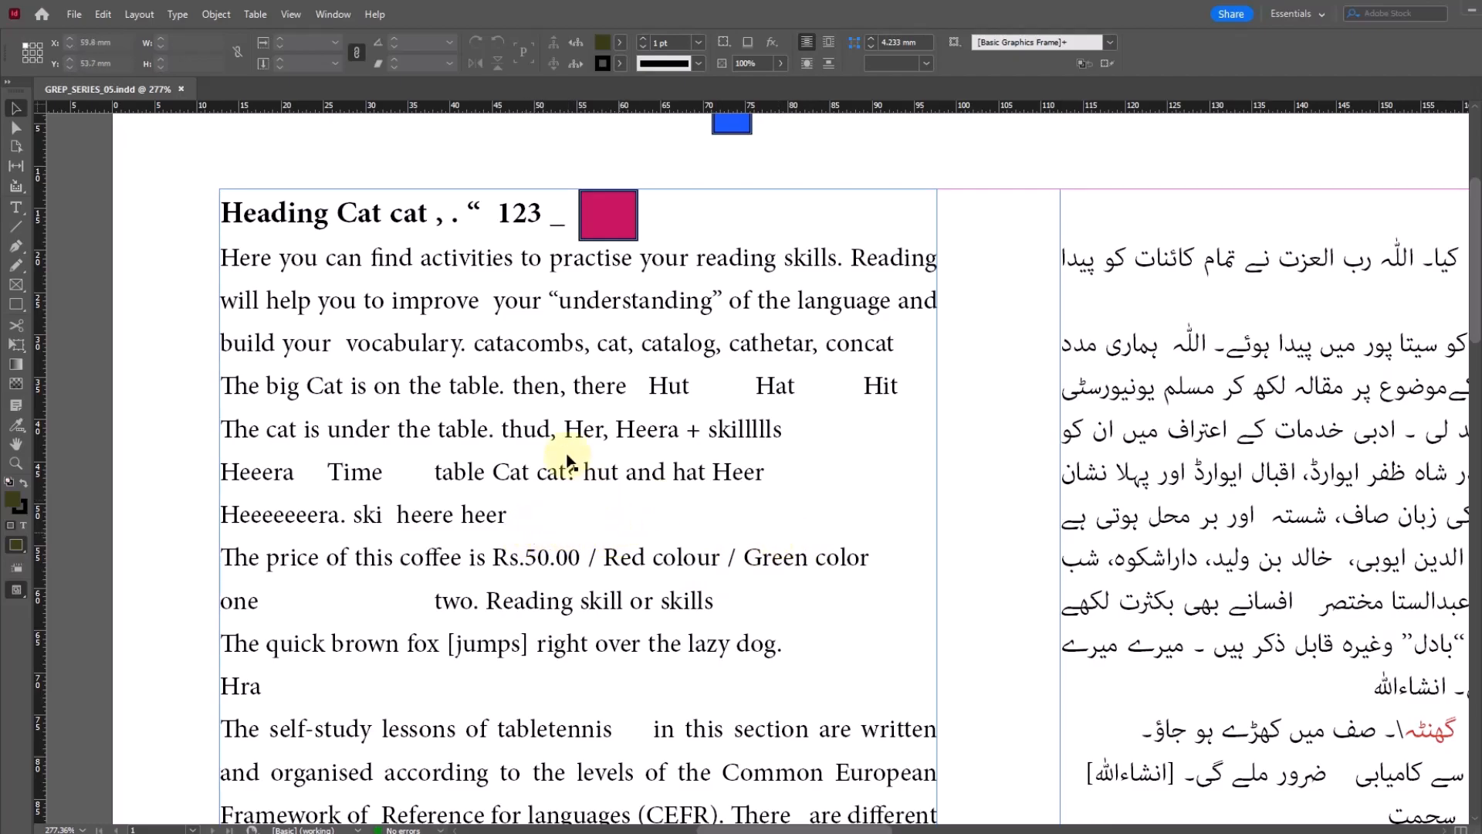
click(15, 207)
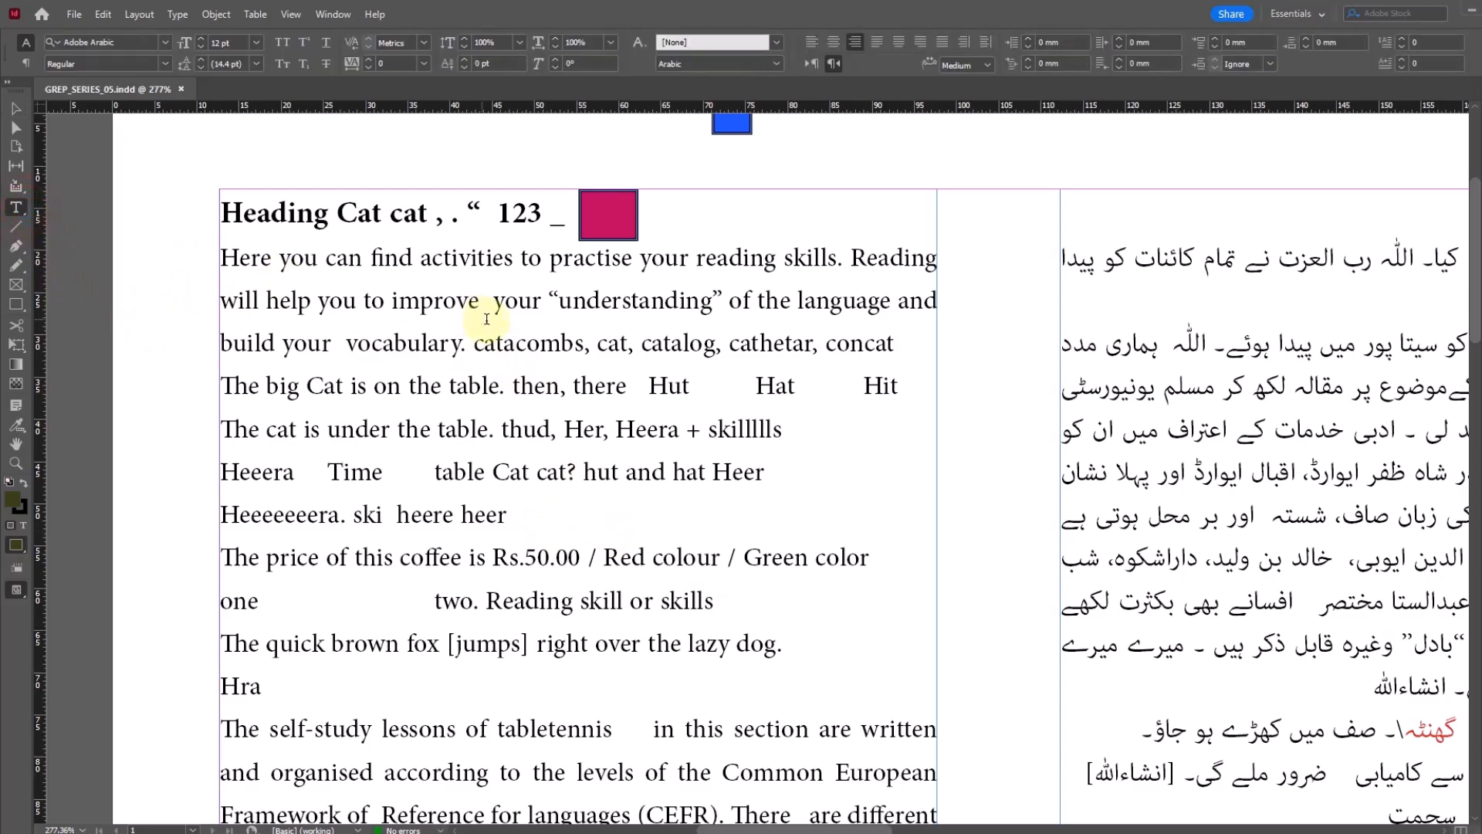
click(486, 319)
key(ctrl+f)
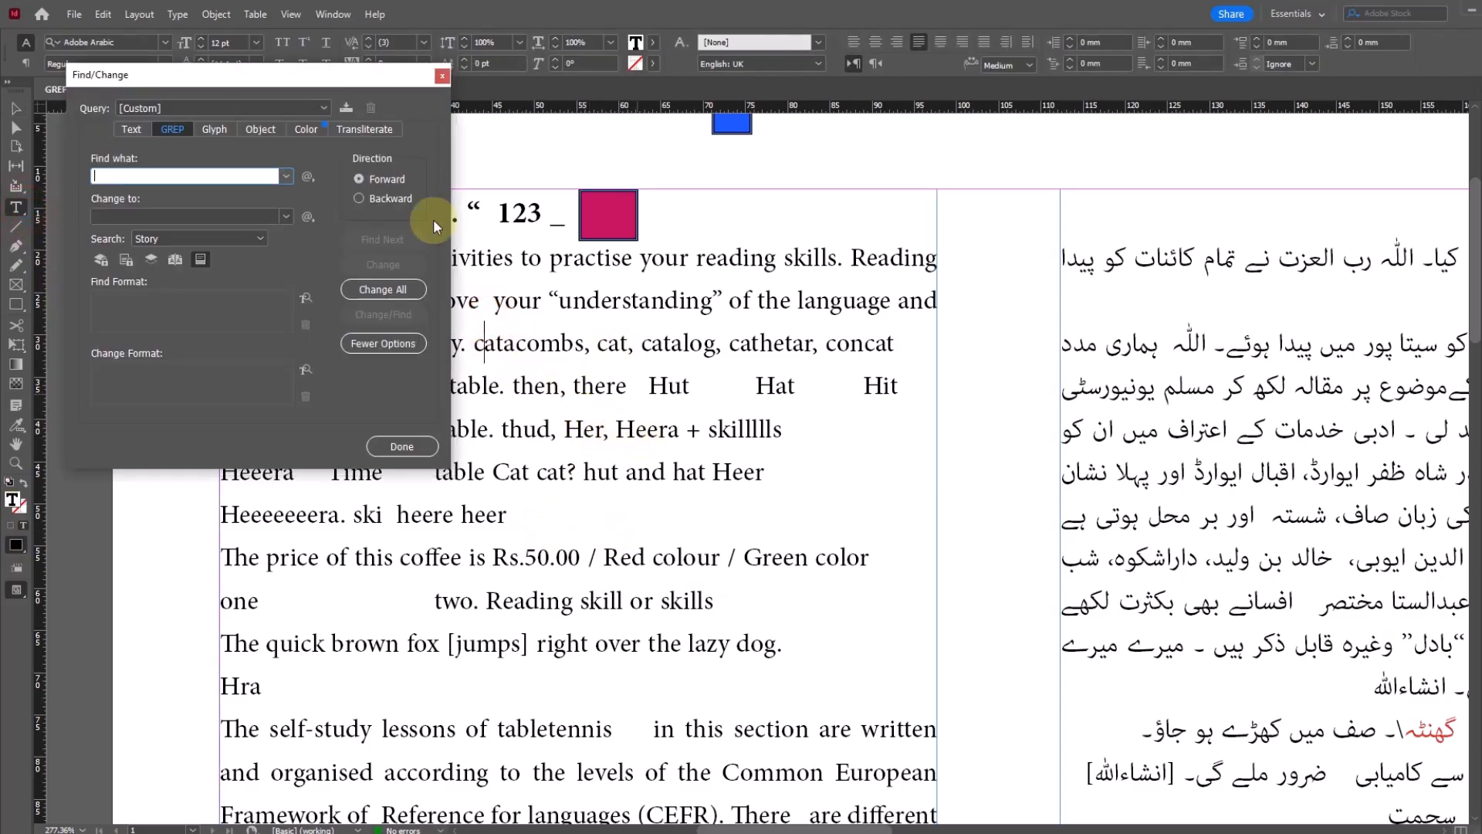
drag(238, 83, 391, 316)
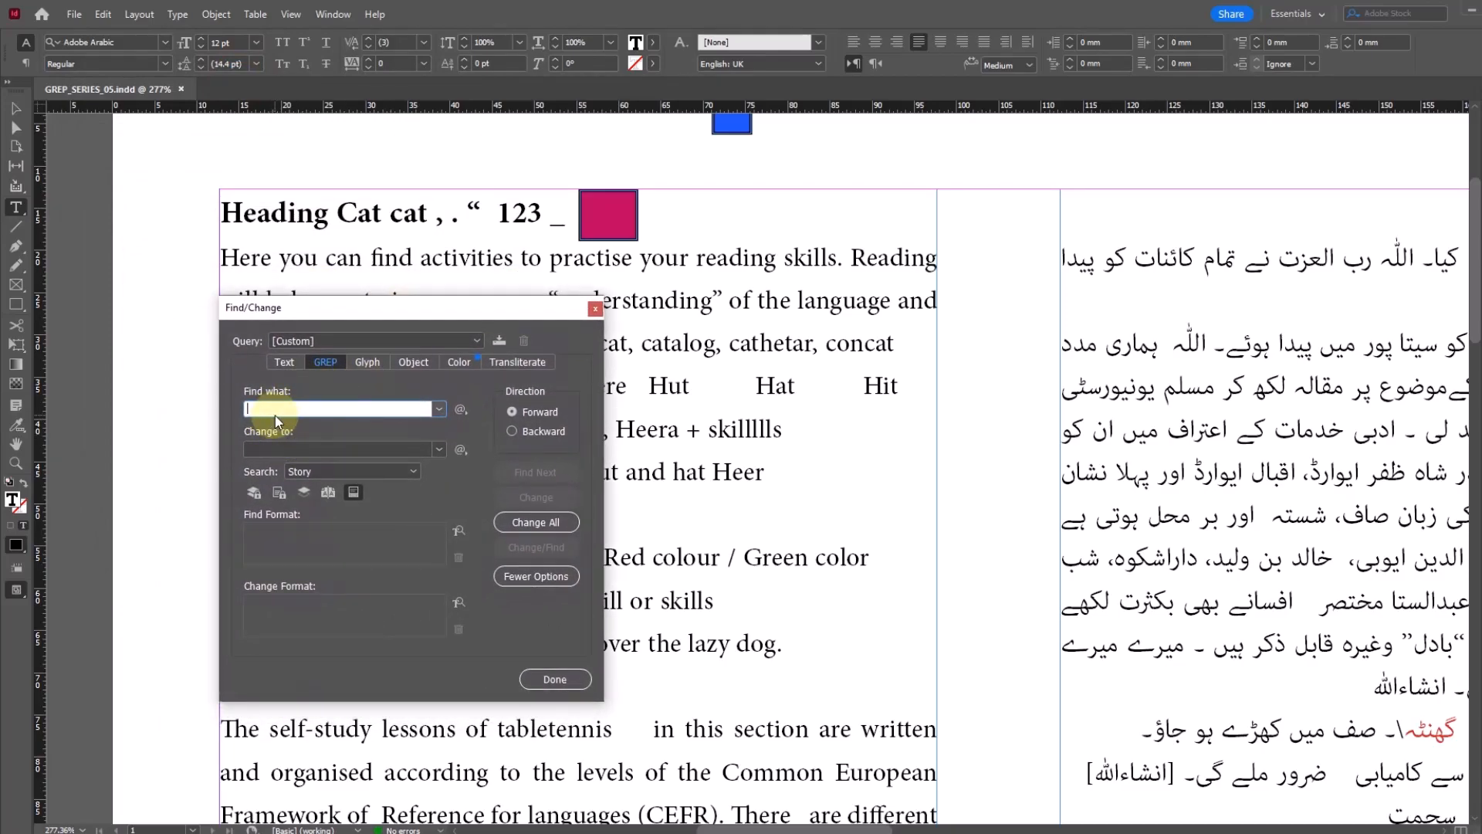
Enter the GREP search pattern [0-9]{2} to find two consecutive digits.
text([)
text(0-9]{2)
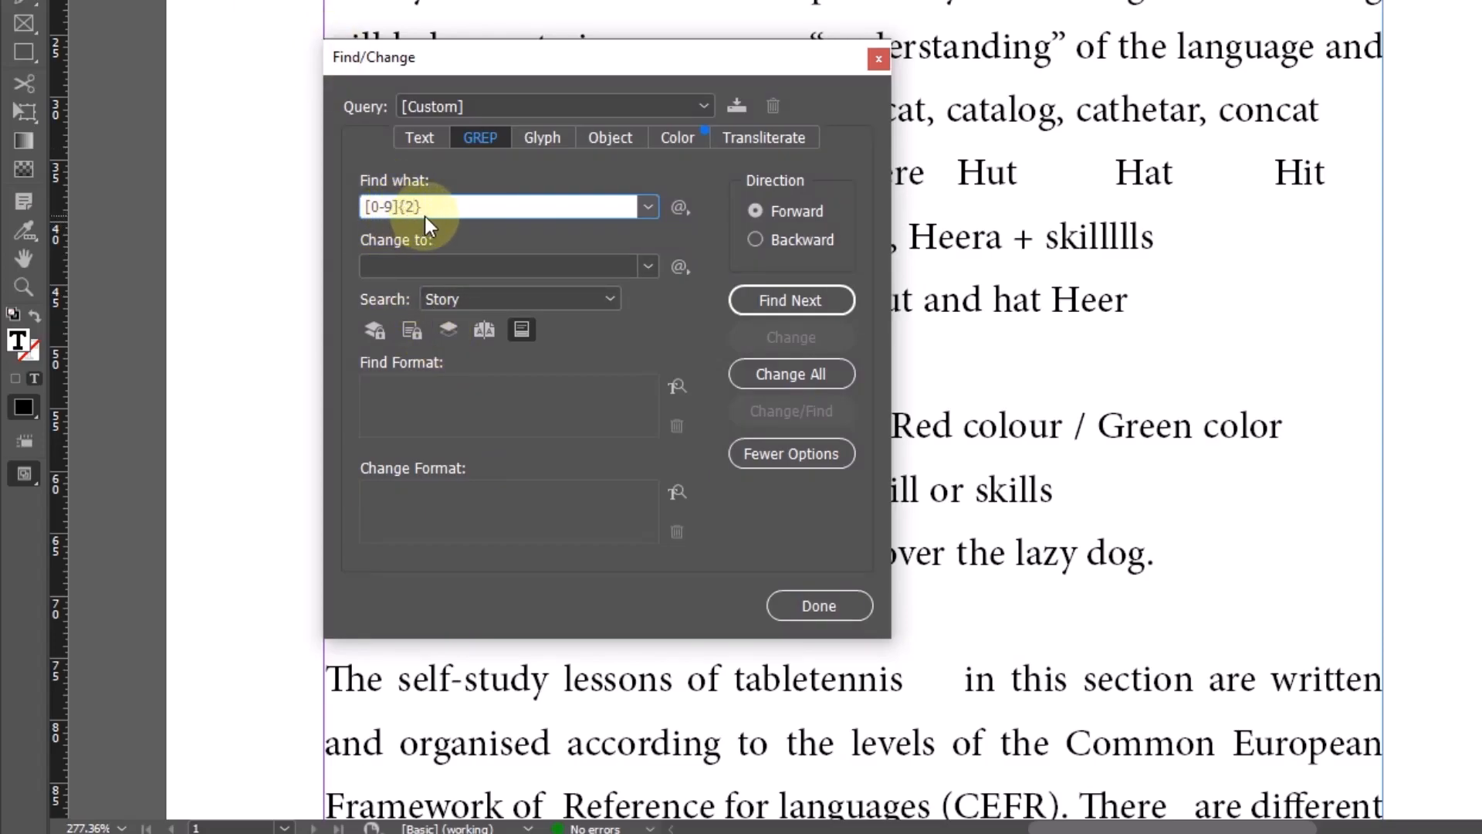
click(412, 207)
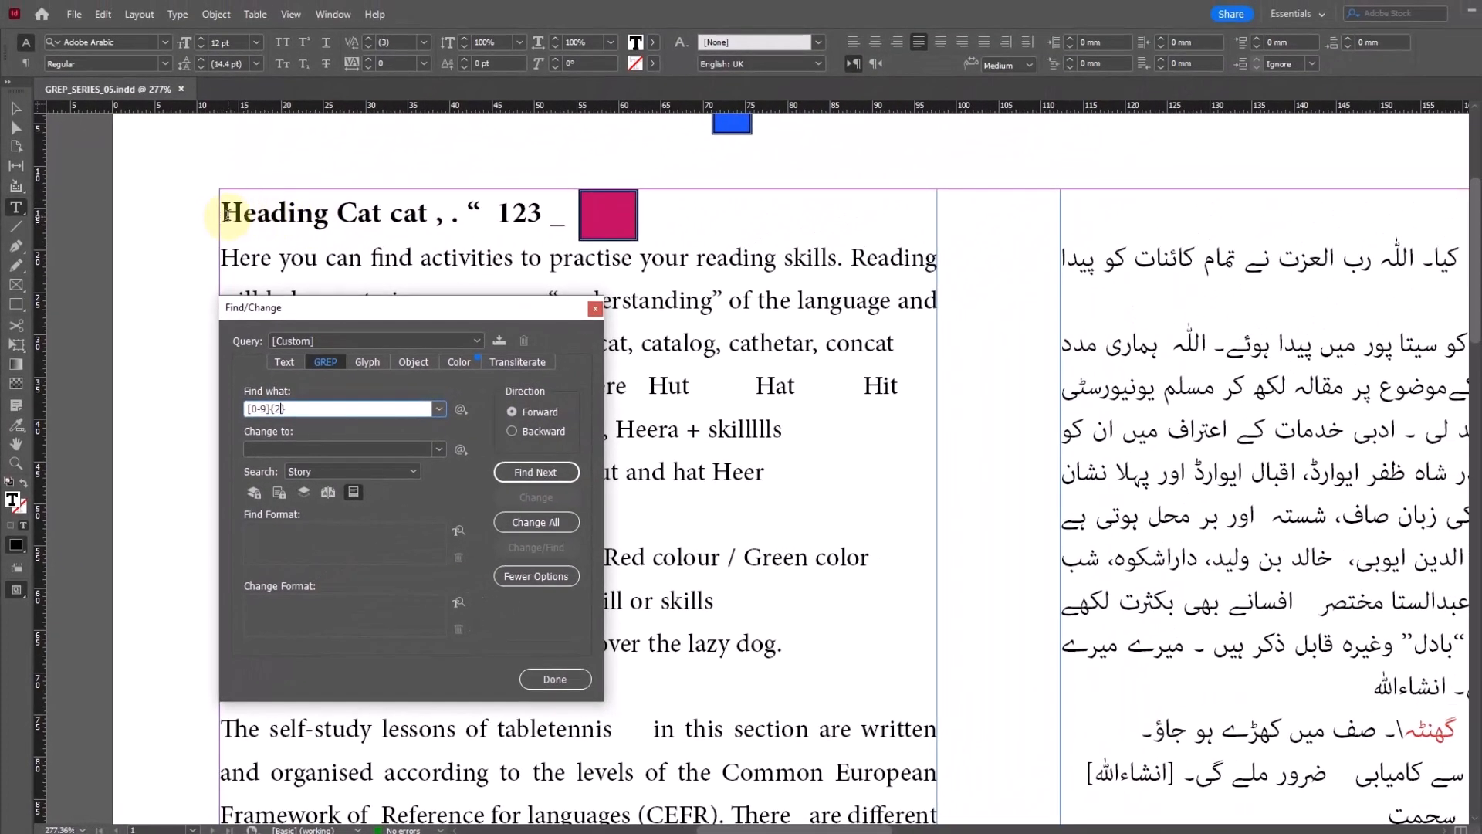
Search from the start of the heading for the first two matches of the pattern, keeping the dialog clear of the text.
click(228, 215)
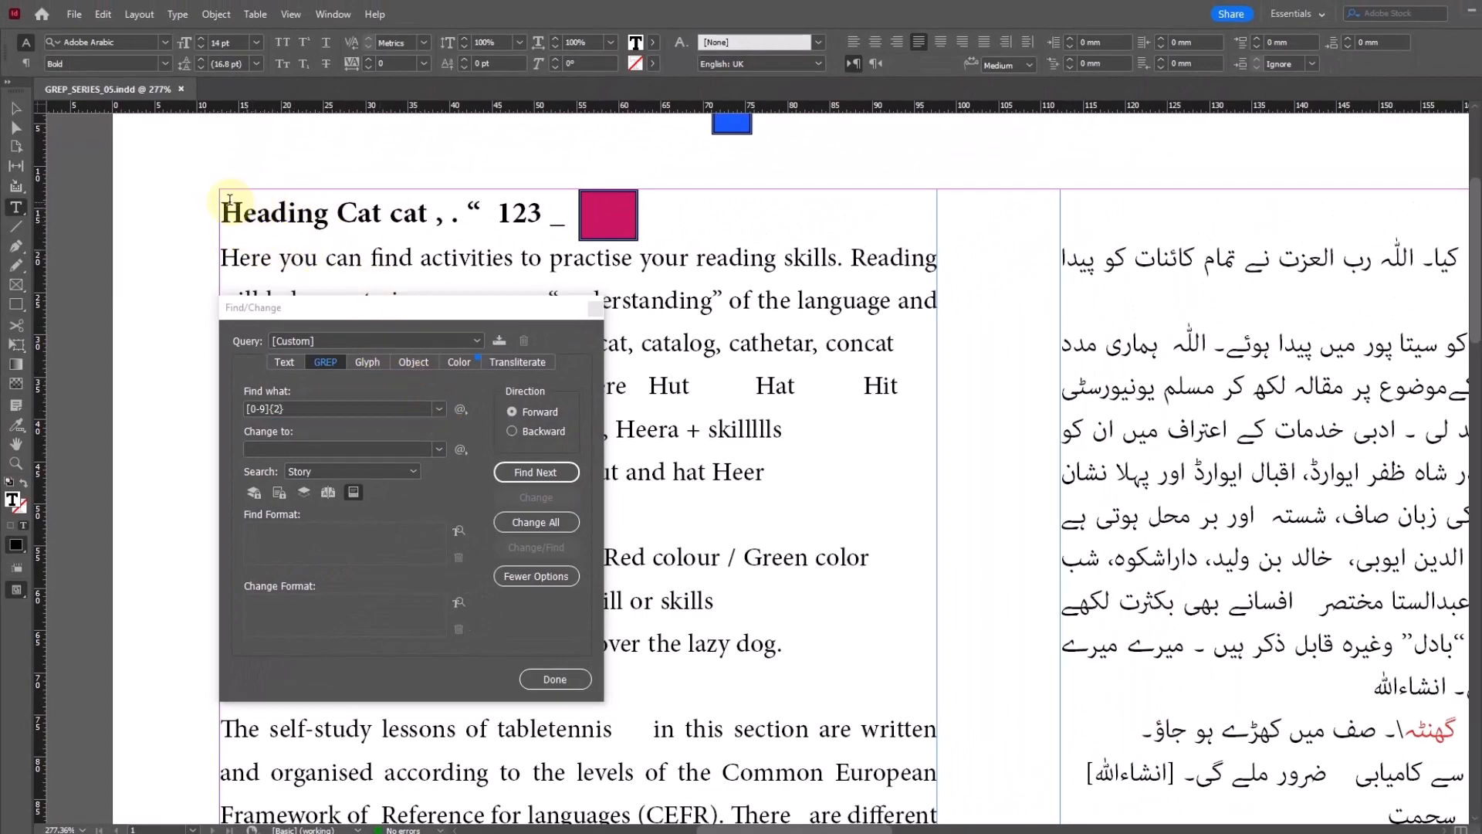
click(535, 472)
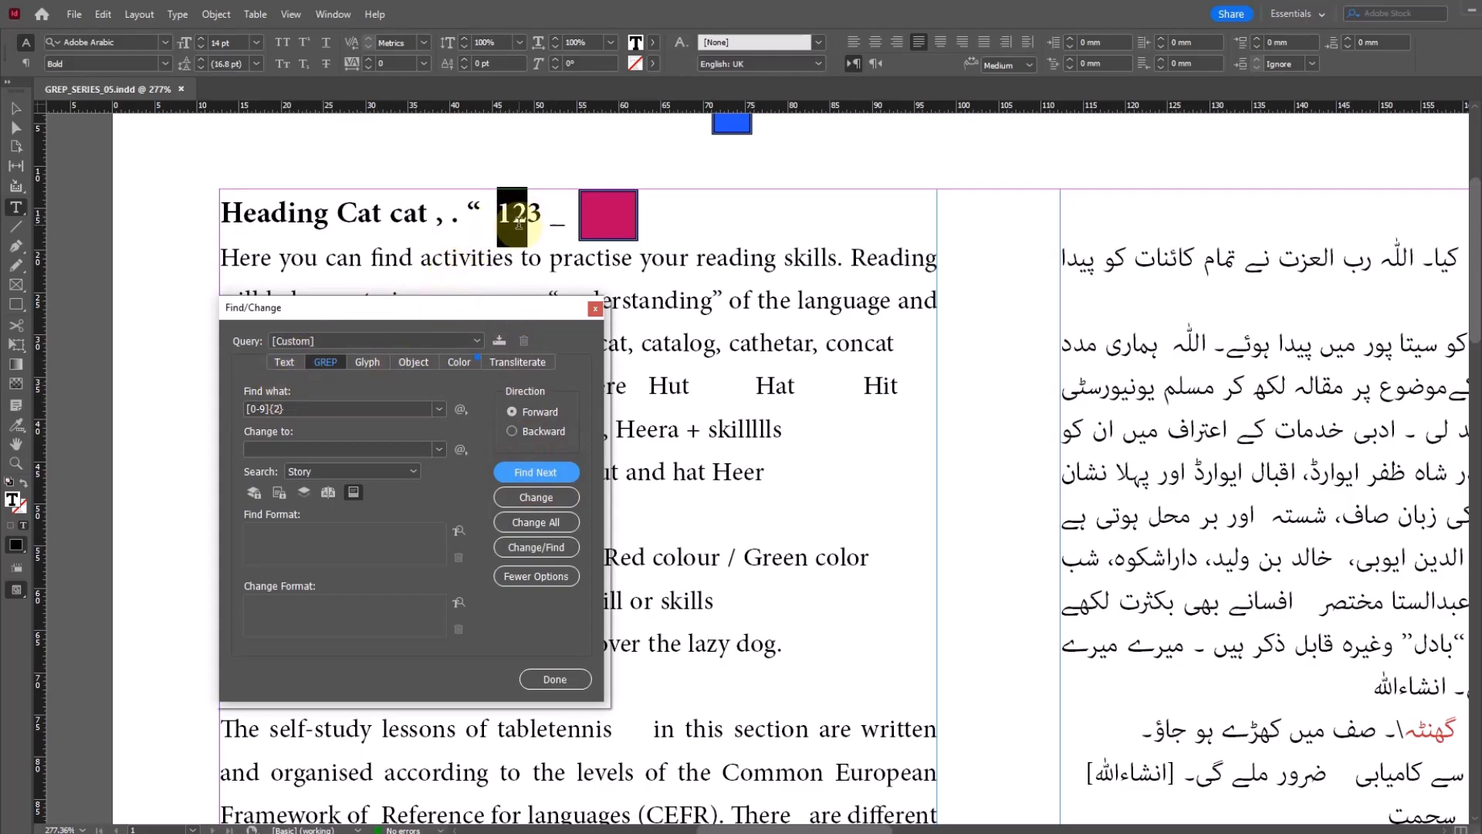
click(535, 472)
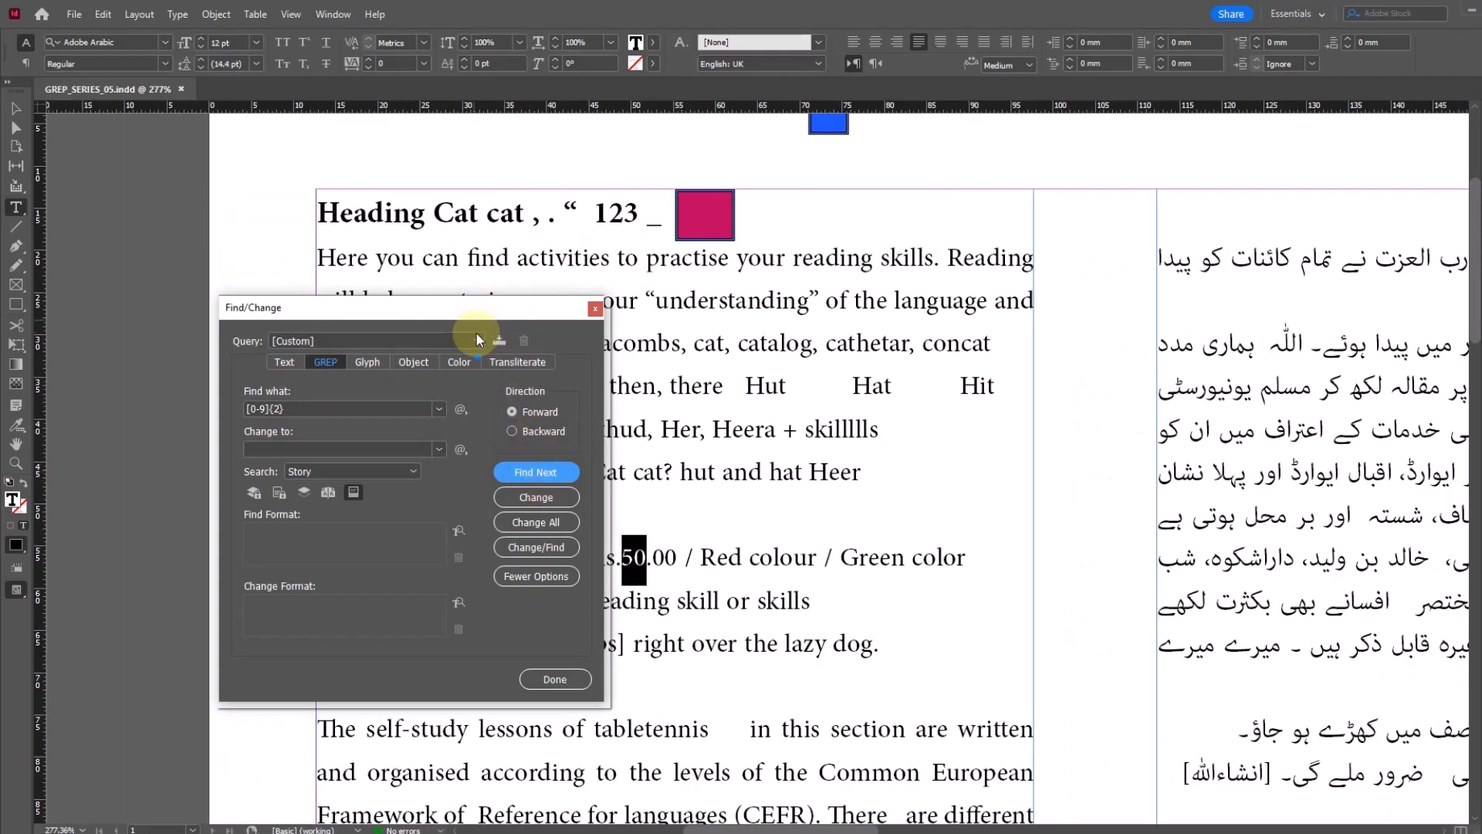
drag(473, 316, 364, 298)
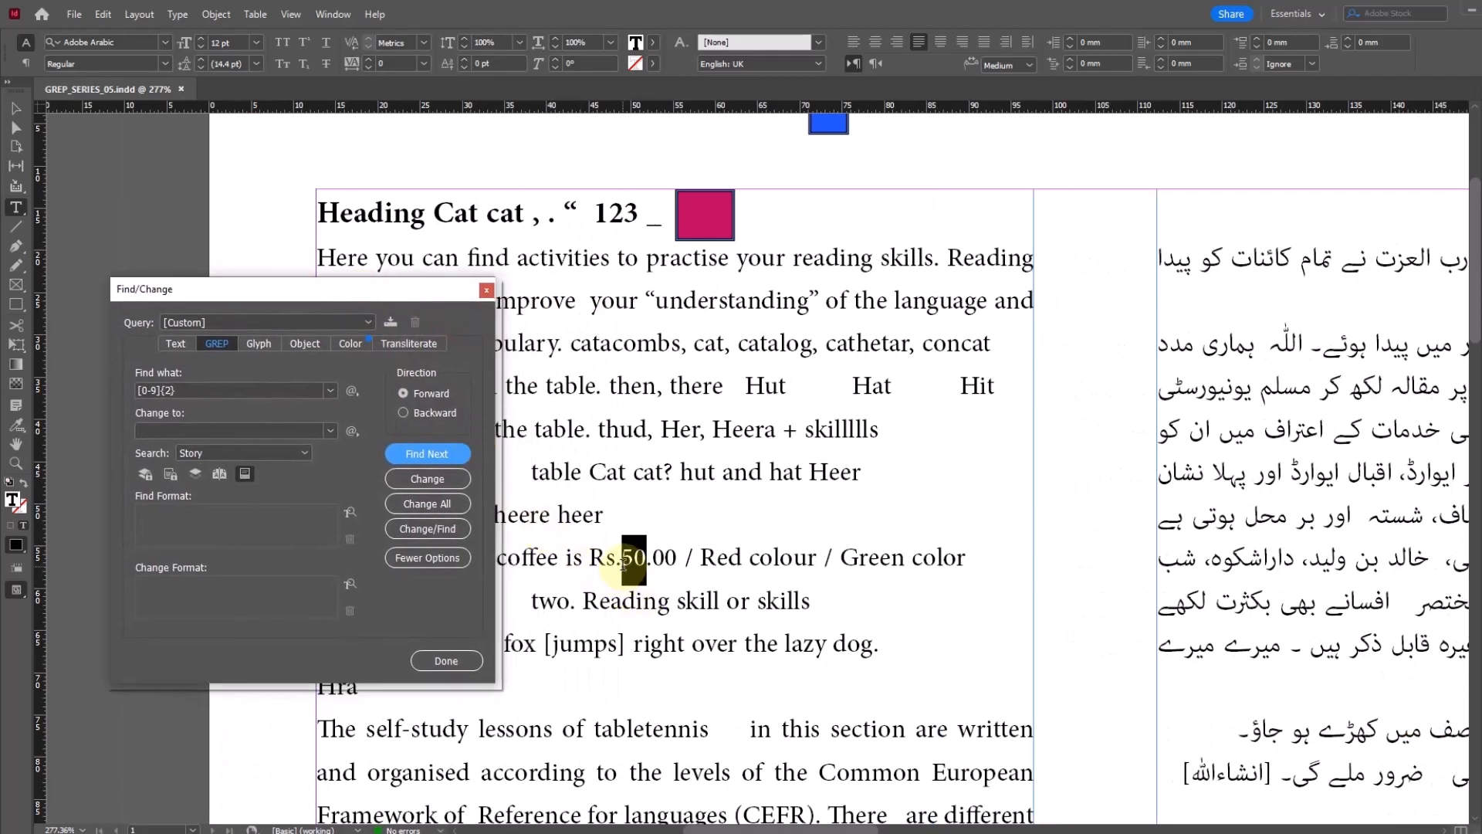
Re-enter 2 as the pattern's repeat count and step through the next three two-digit matches in the story.
click(171, 390)
double_click(166, 392)
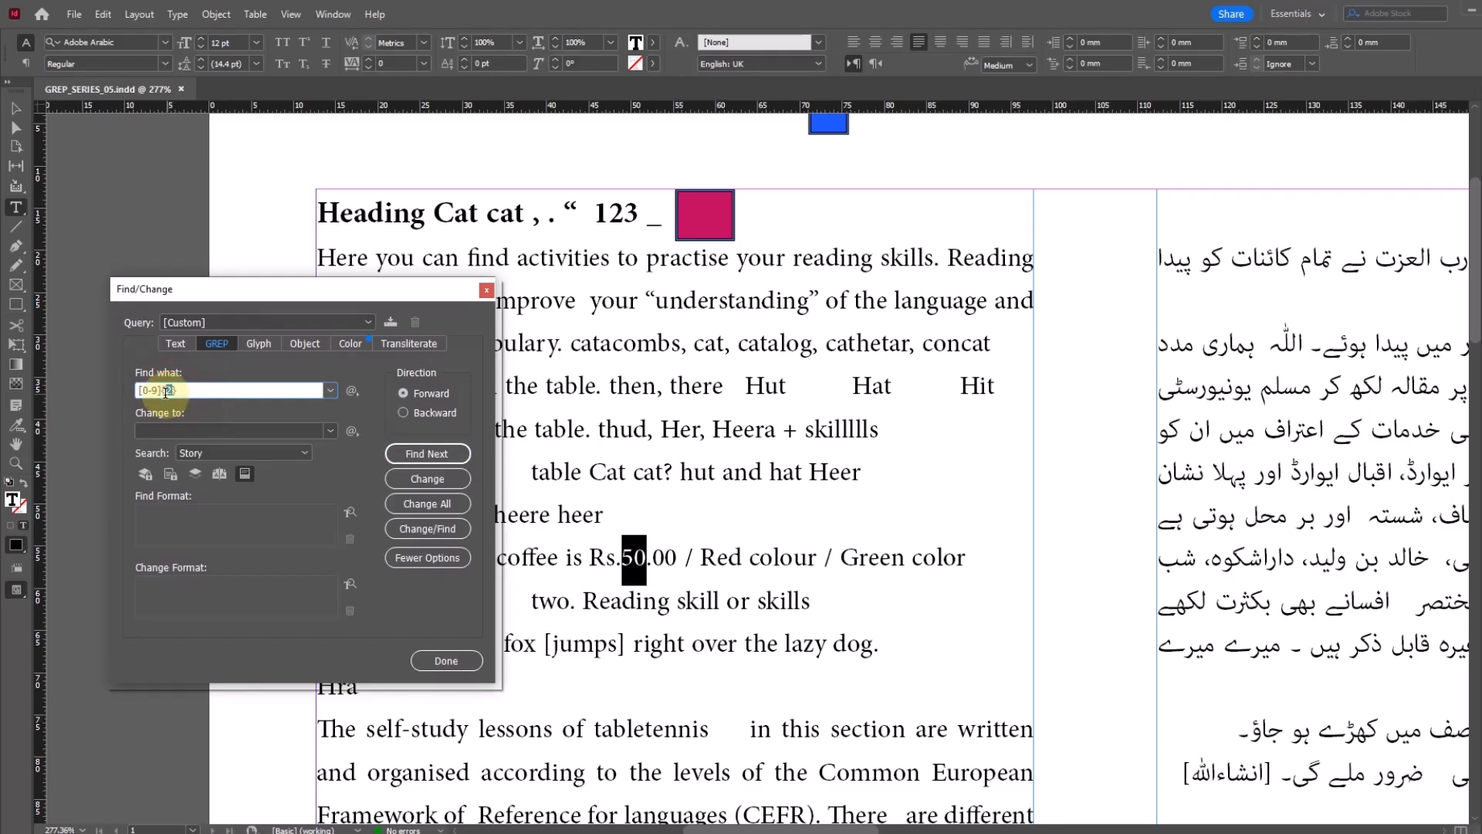
text(2)
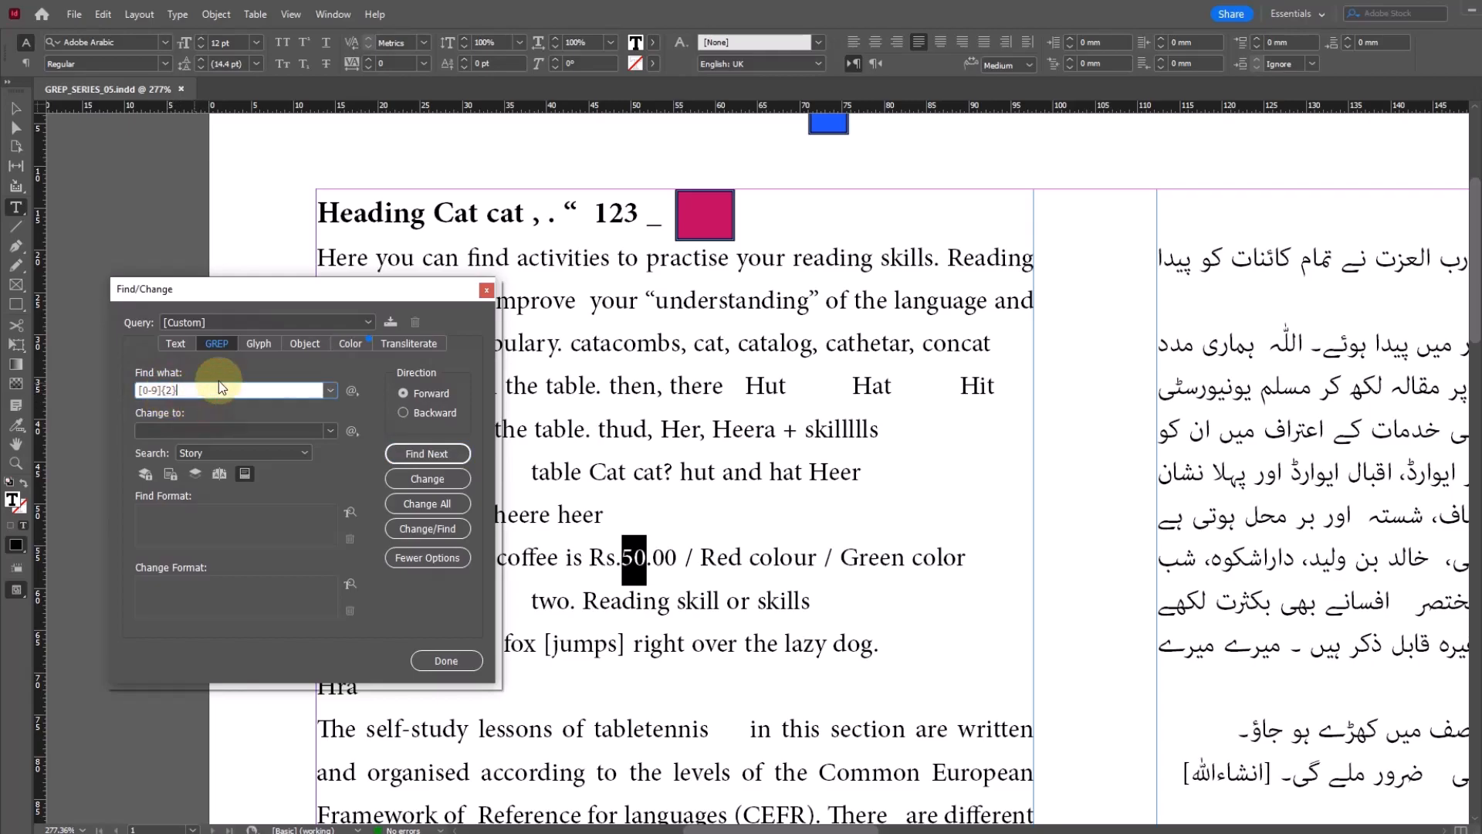
click(402, 458)
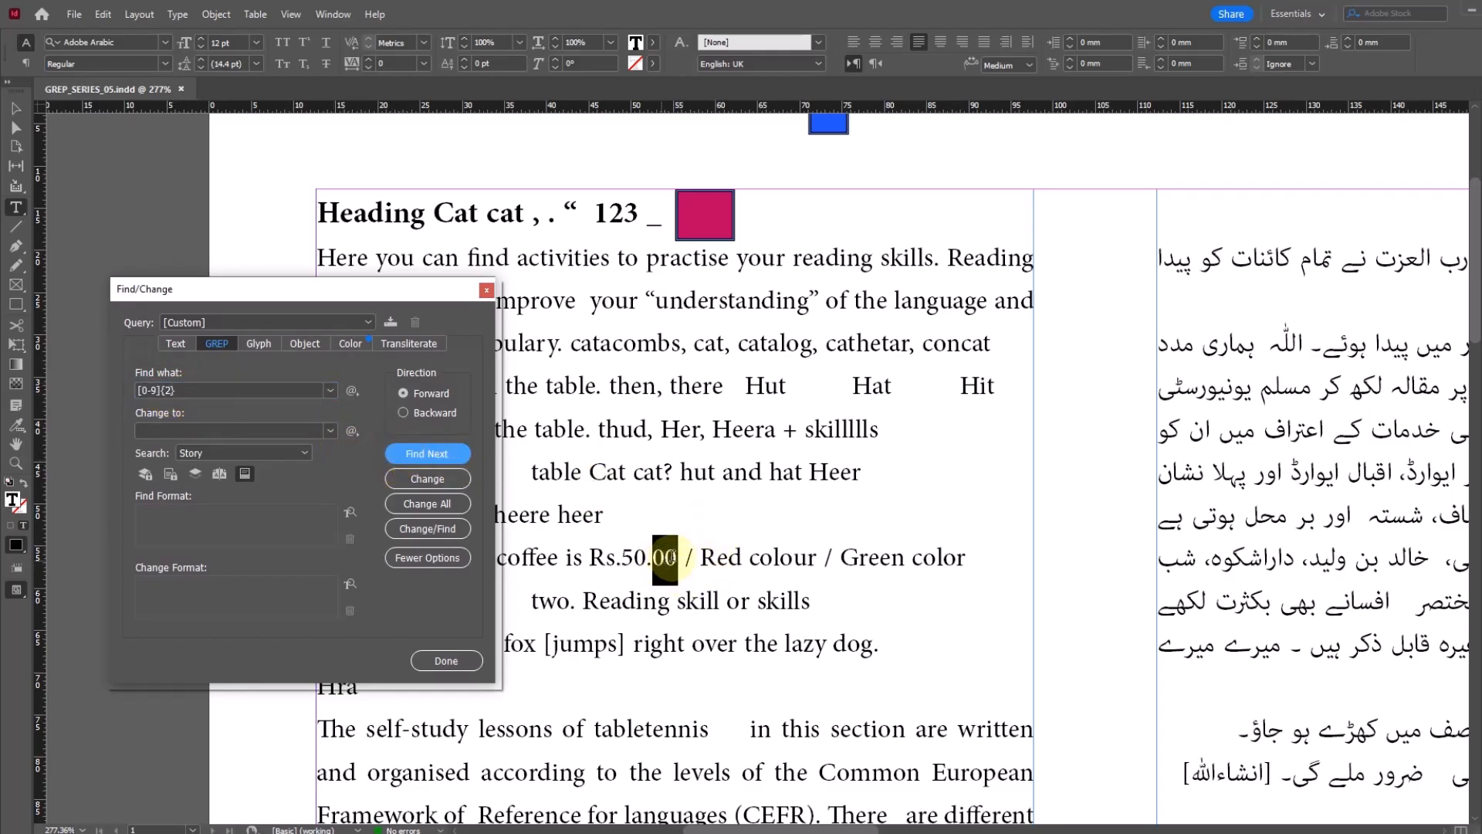
drag(371, 291, 363, 160)
click(418, 322)
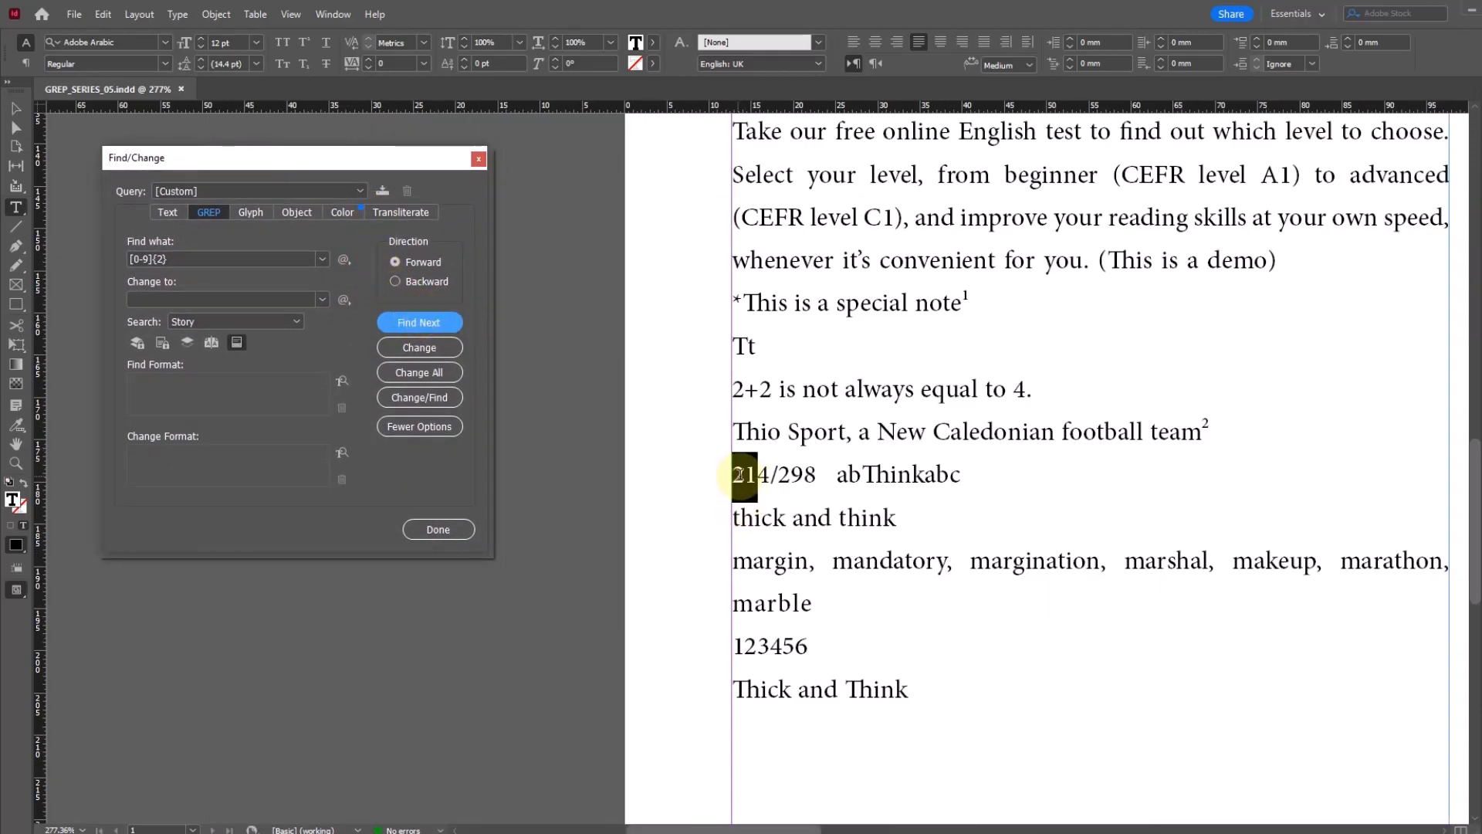
click(425, 323)
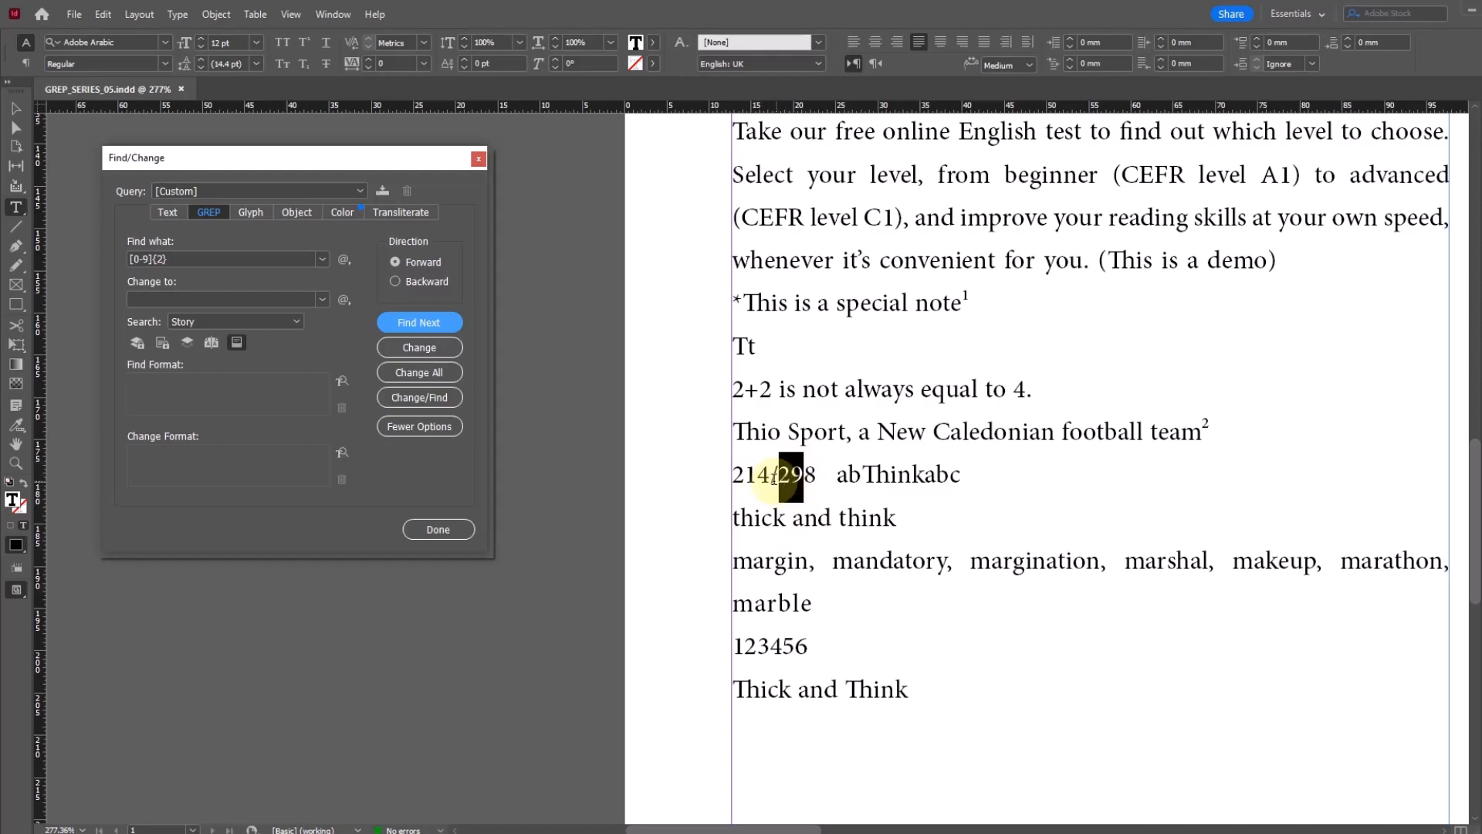
Step through the remaining two-digit matches to the end of the story and dismiss the search notice.
click(417, 322)
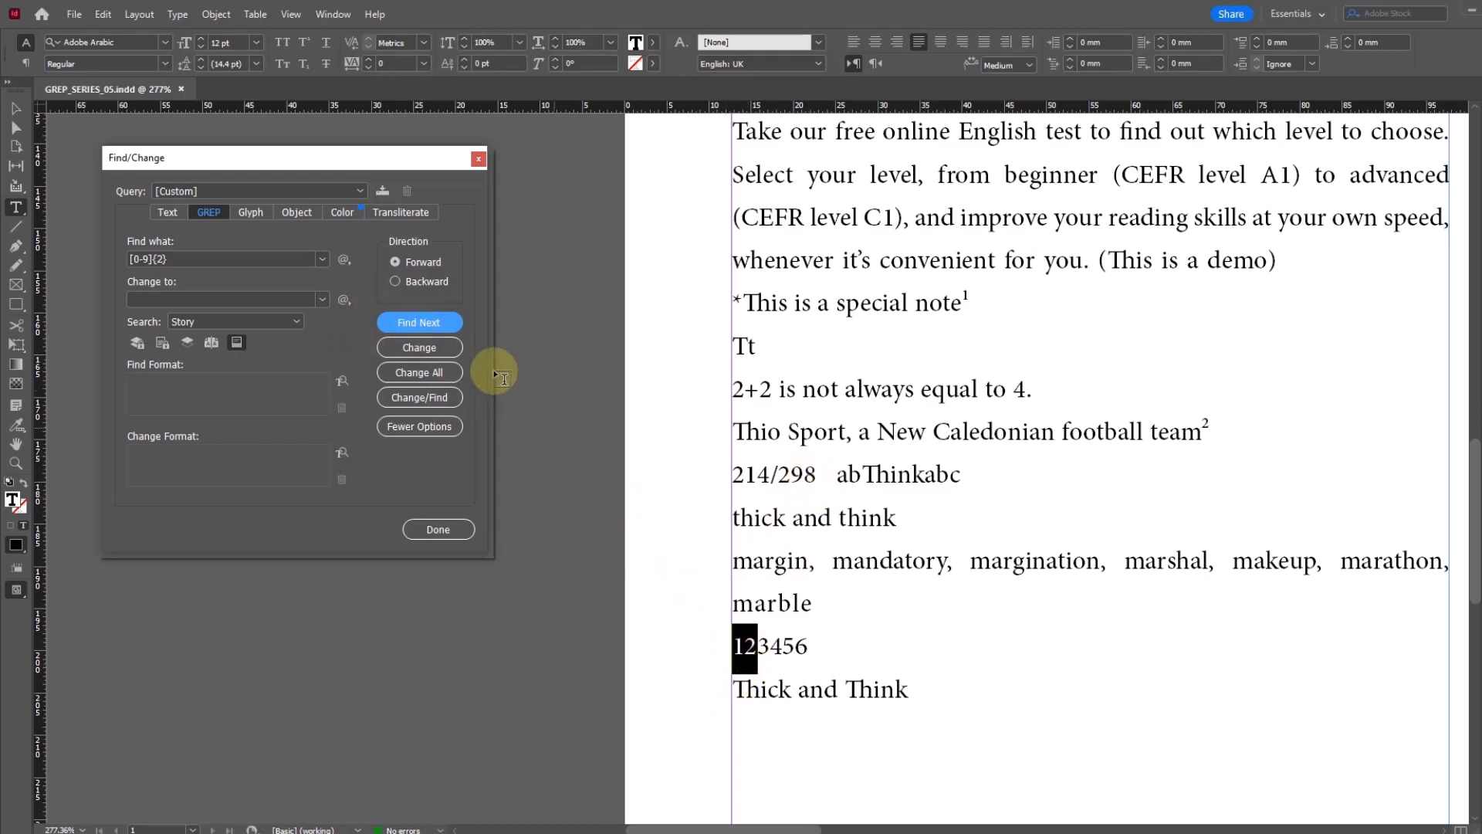
click(401, 324)
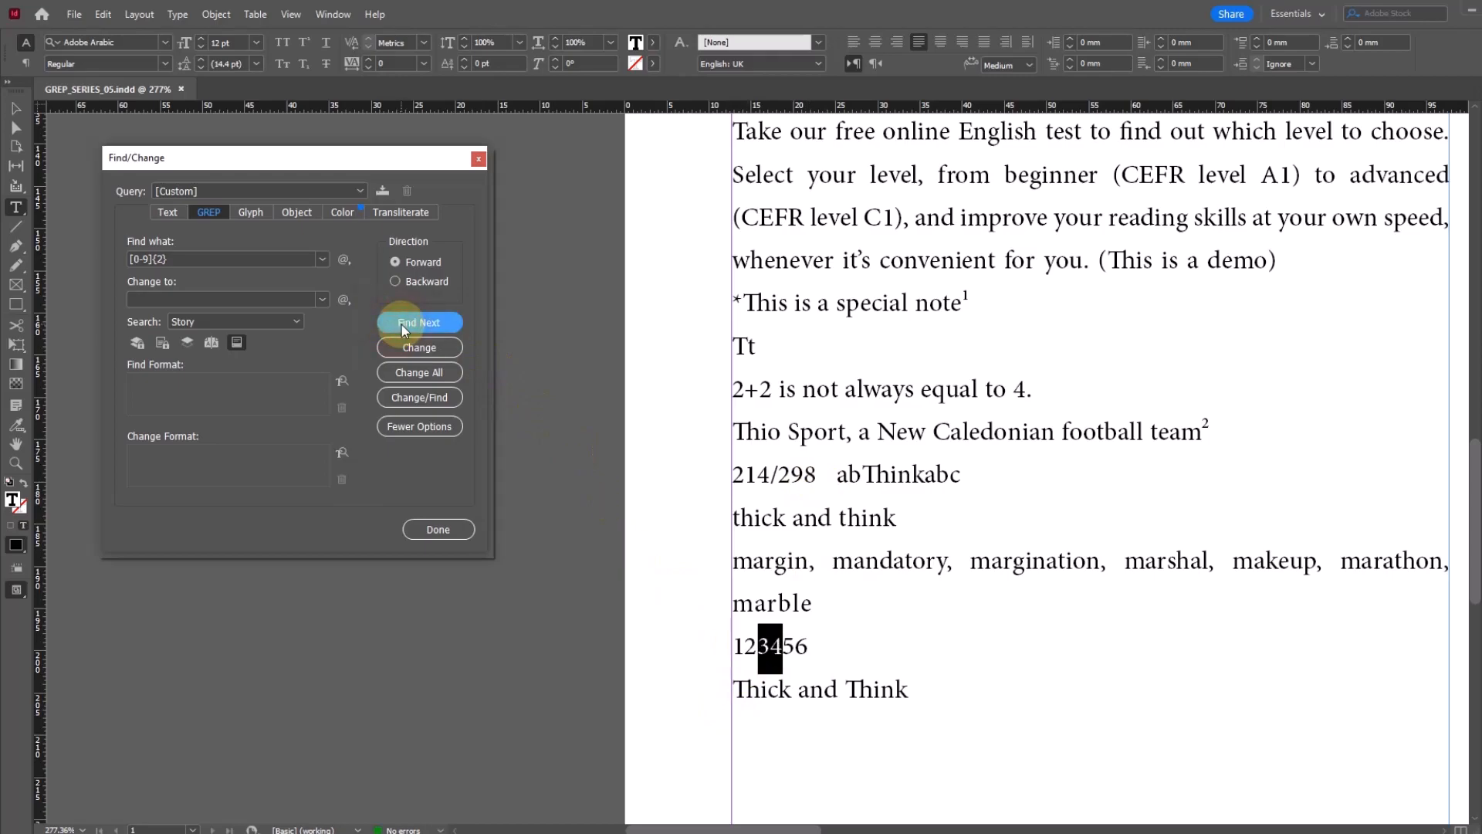
click(402, 325)
click(406, 323)
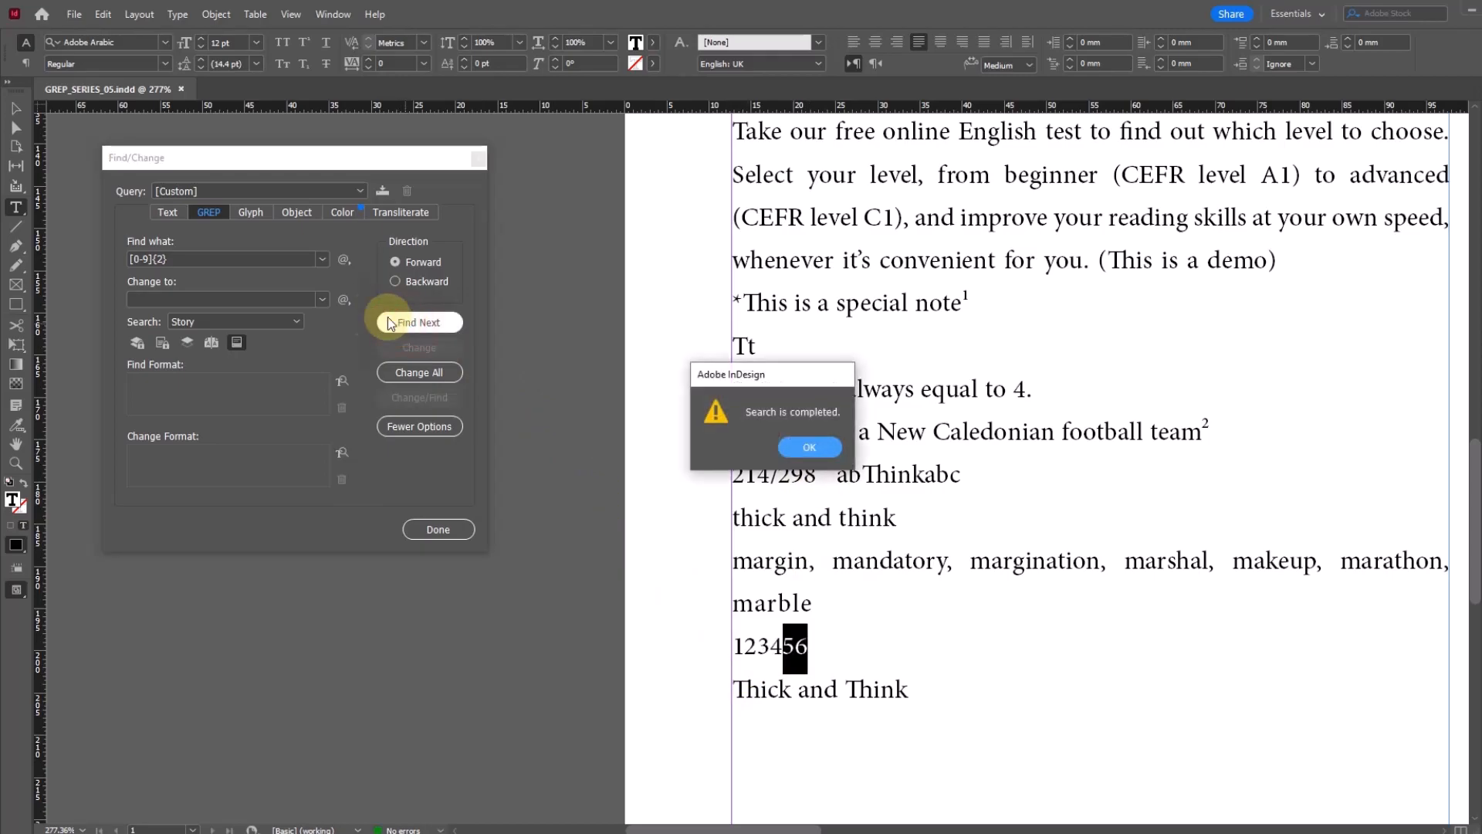
click(828, 451)
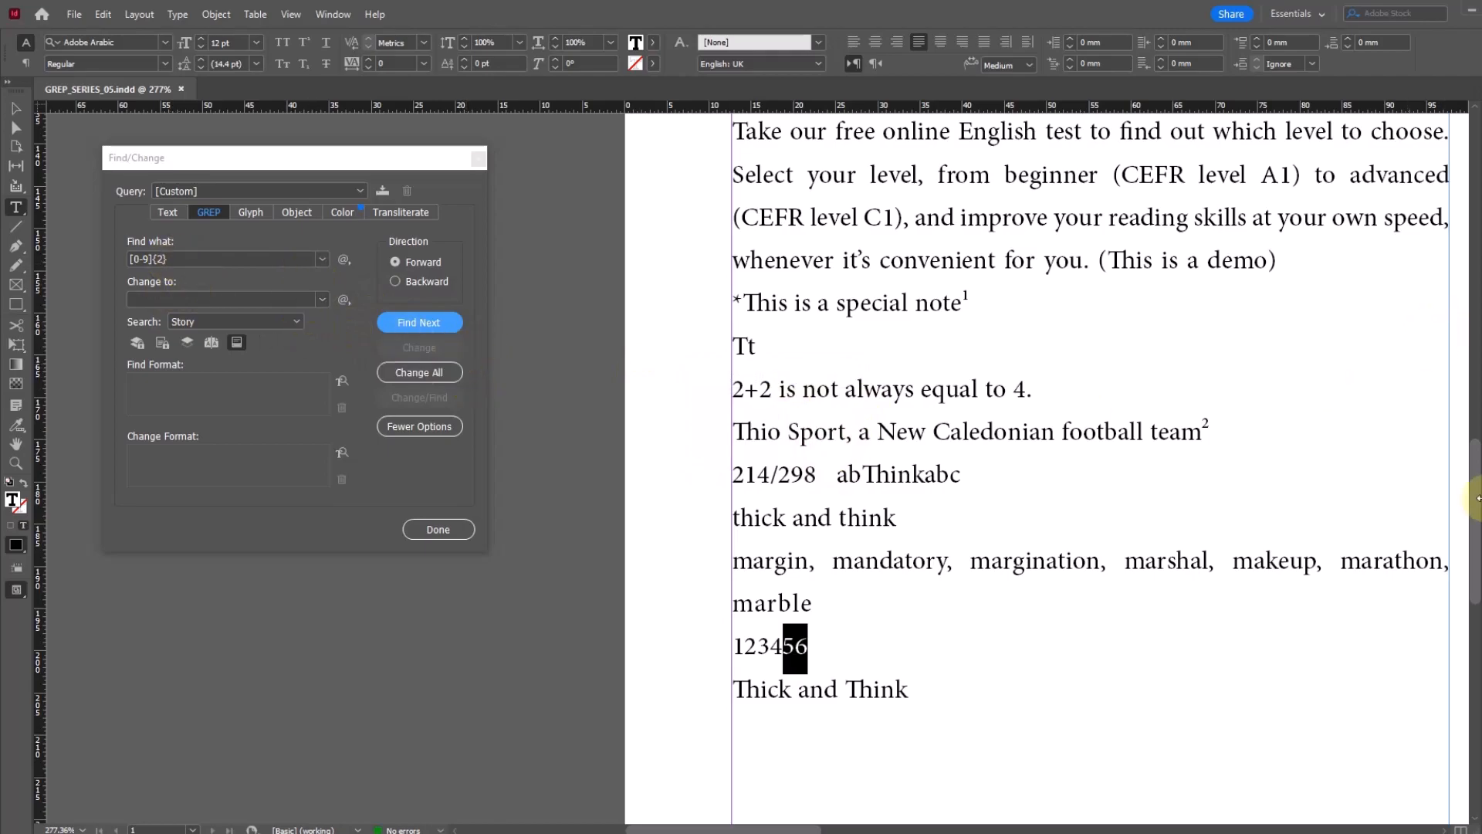
Place the text cursor before the story's heading and set the GREP search pattern to [0-9]{2,3}.
drag(1477, 503, 1476, 224)
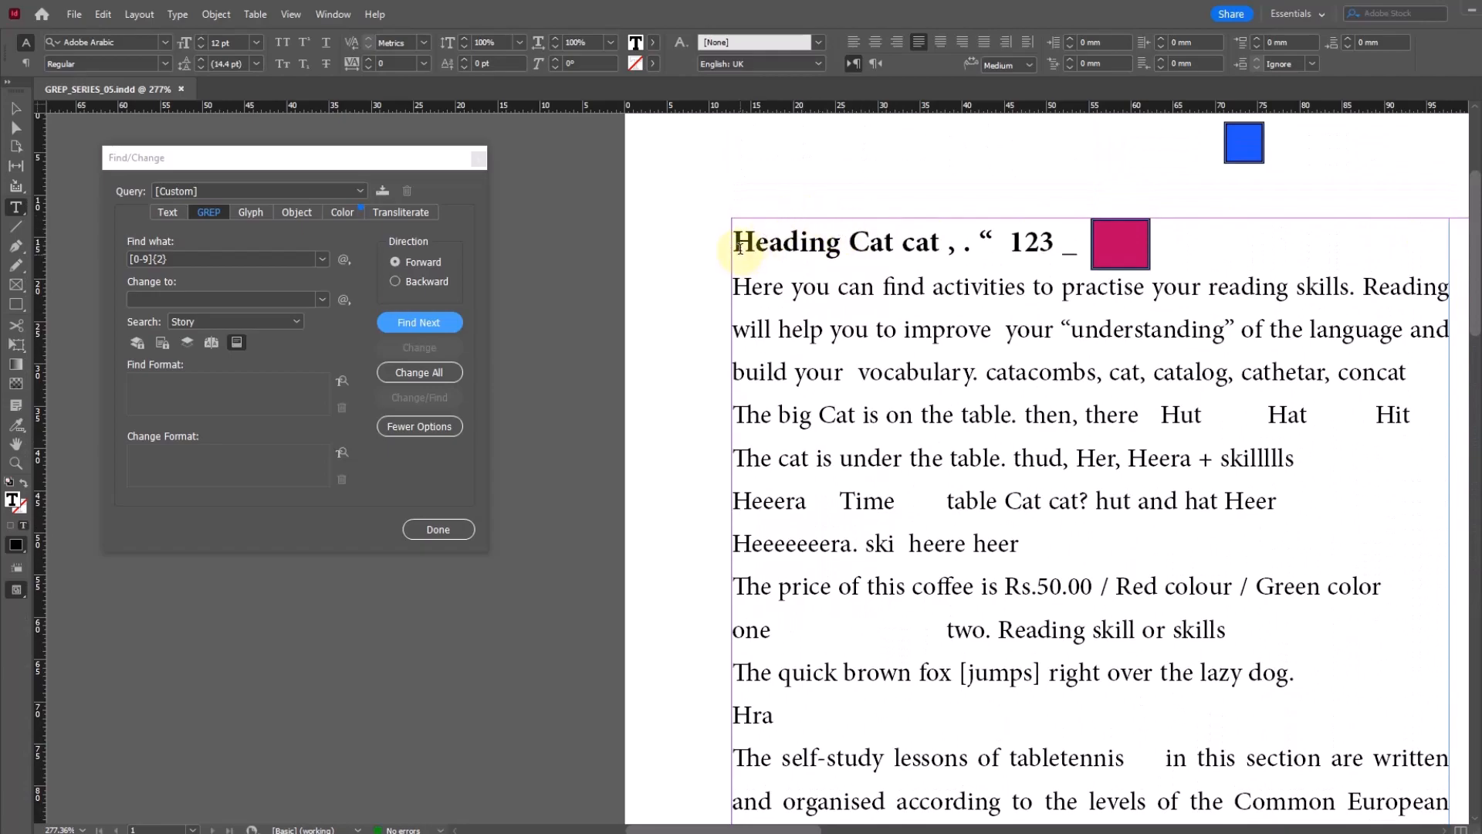
click(734, 243)
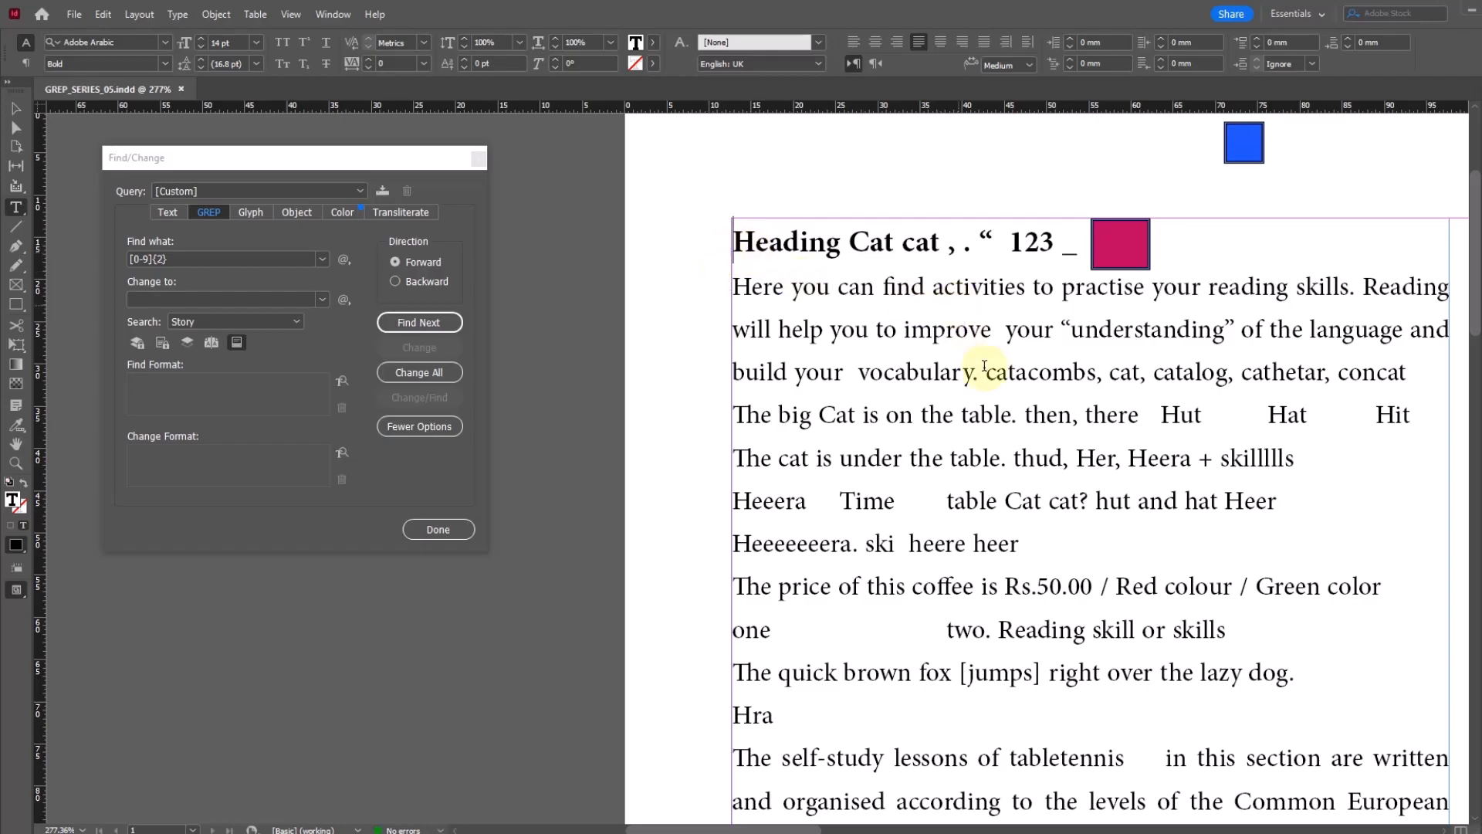
scroll(1112, 409, down, 2)
scroll(1113, 414, down, 2)
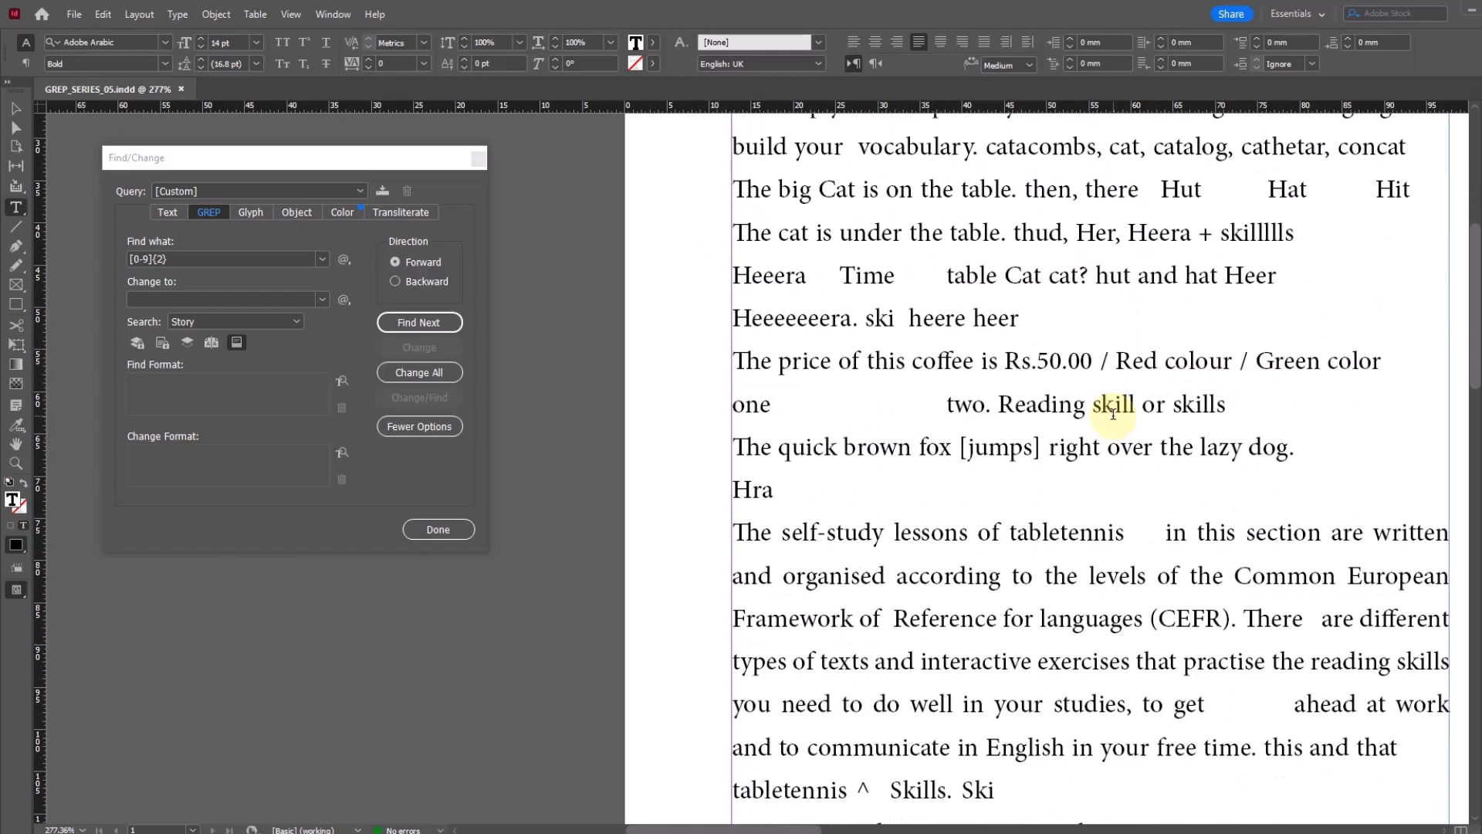
scroll(1112, 411, down, 5)
scroll(1112, 411, up, 9)
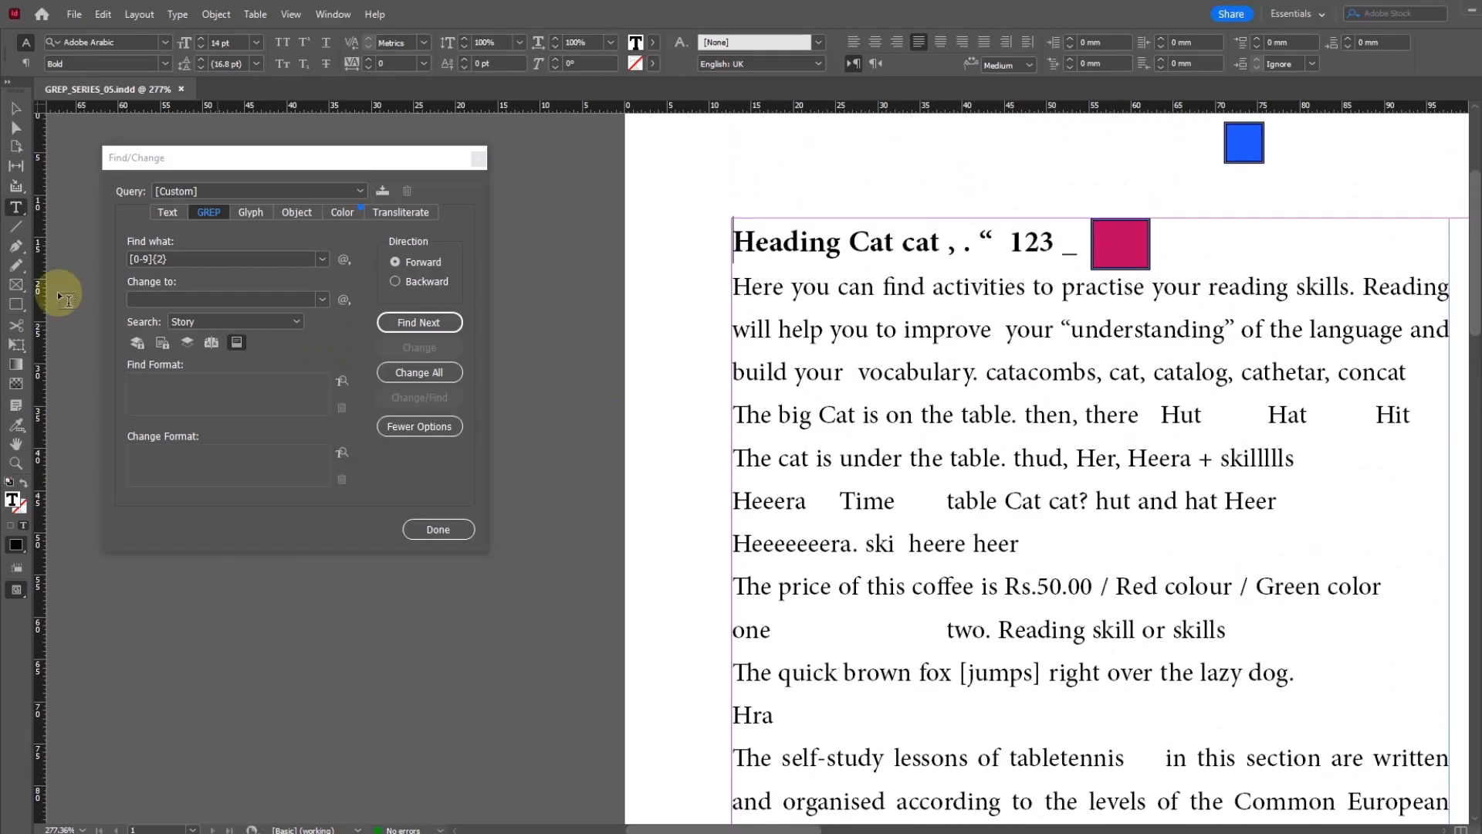
click(210, 265)
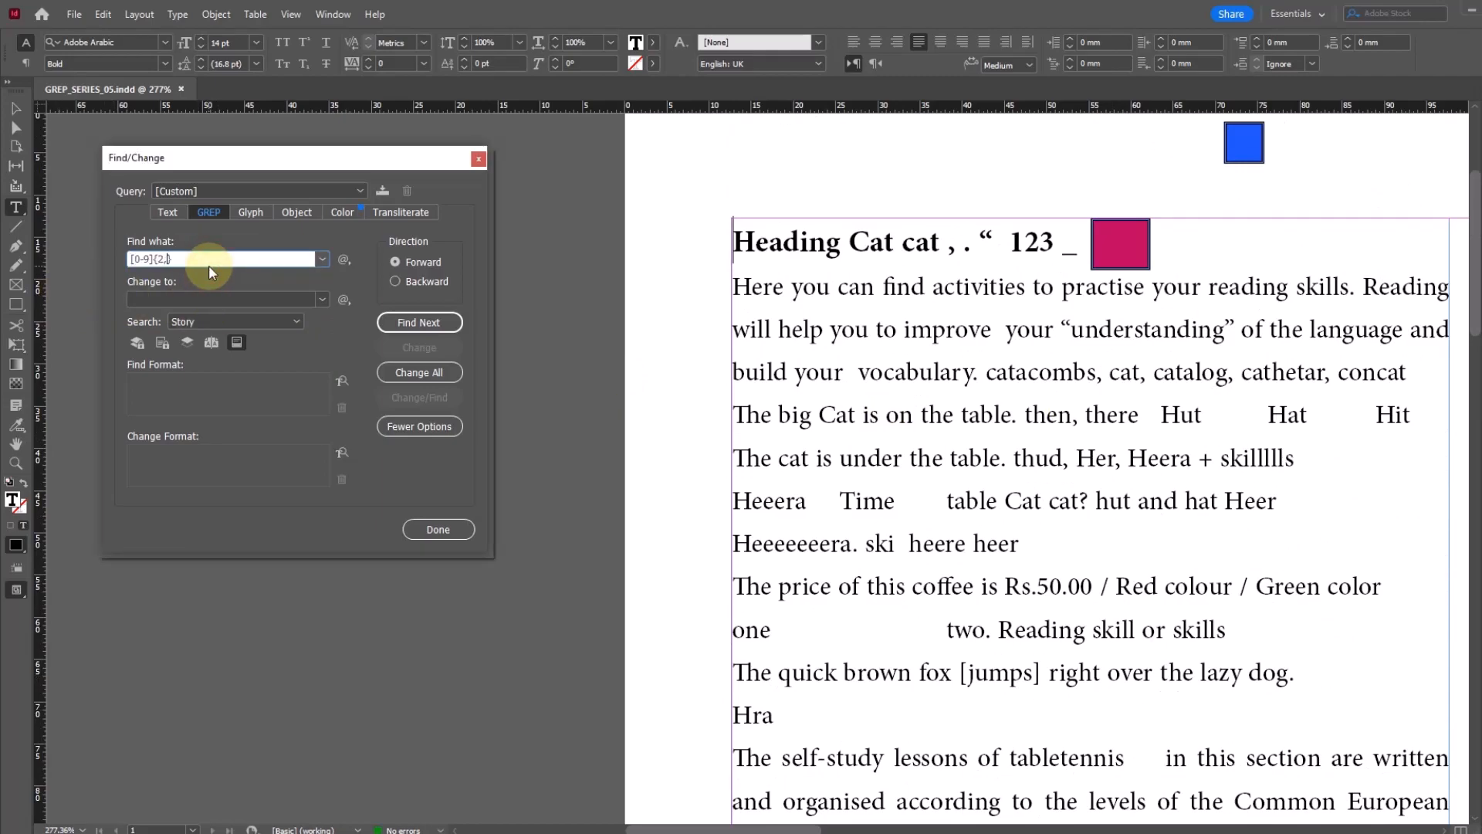
text(3)
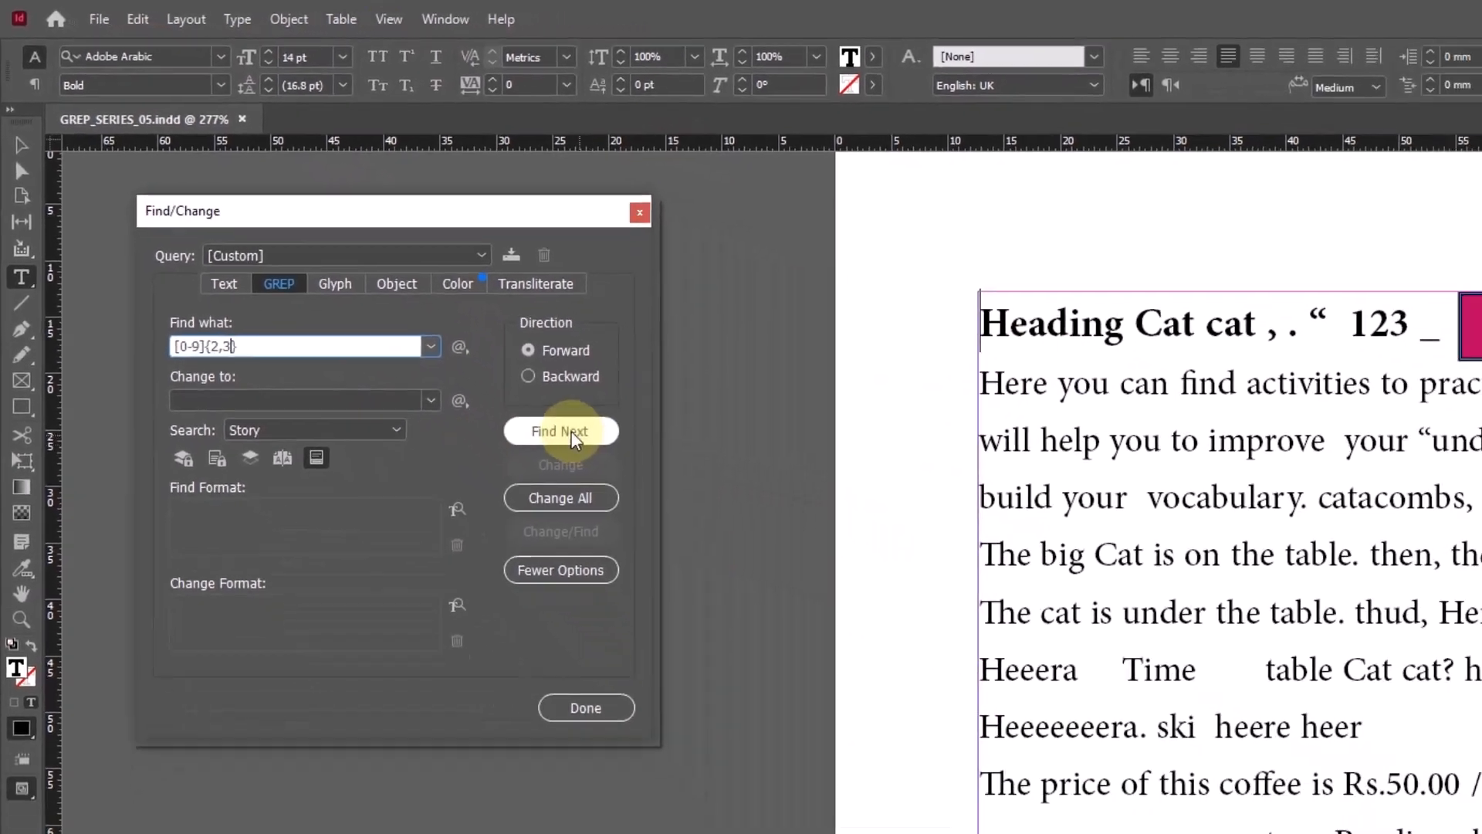
Search the story from the heading and step through every match of the [0-9]{2,3} pattern.
click(704, 541)
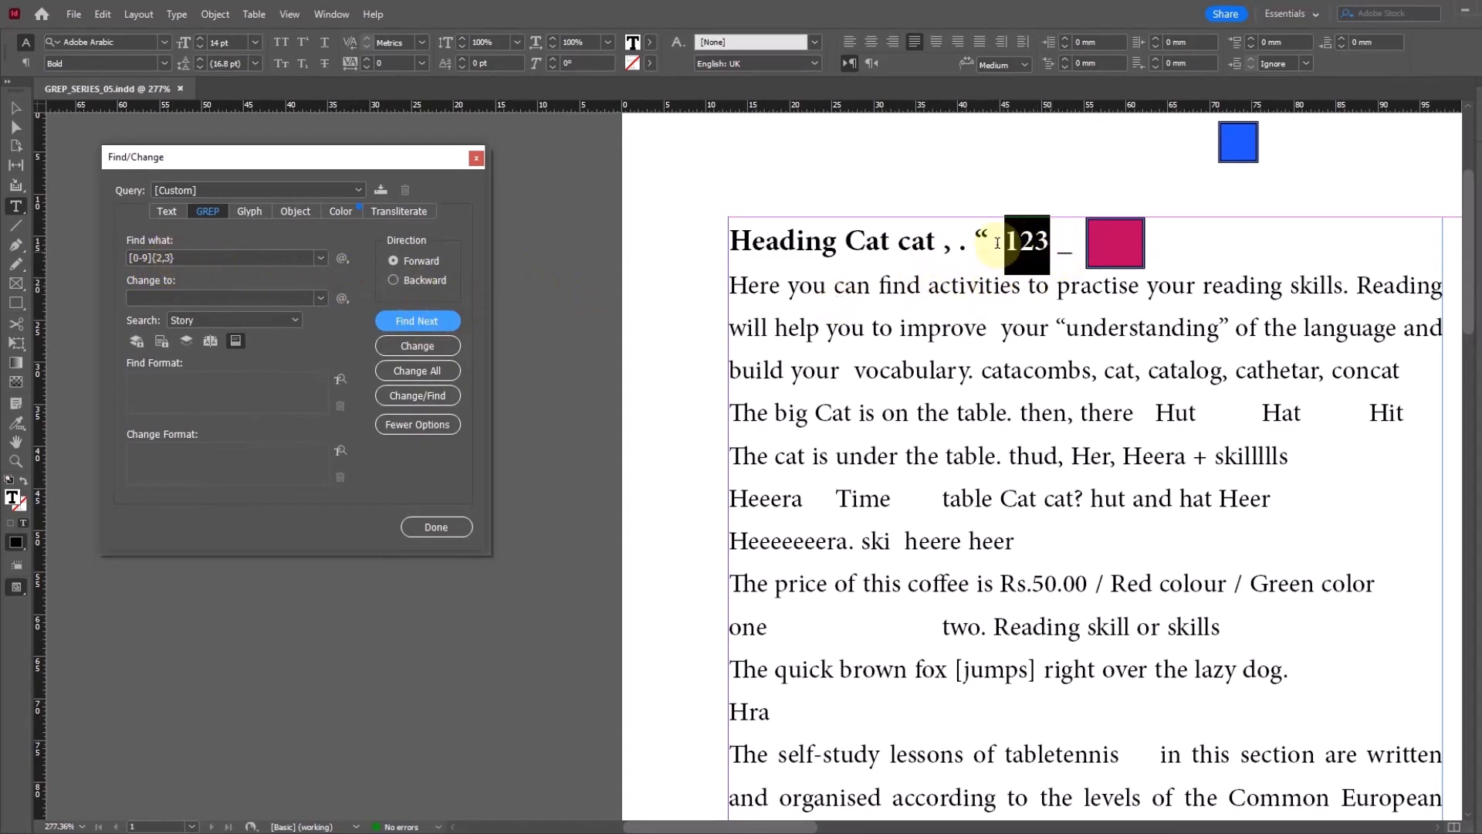
click(435, 319)
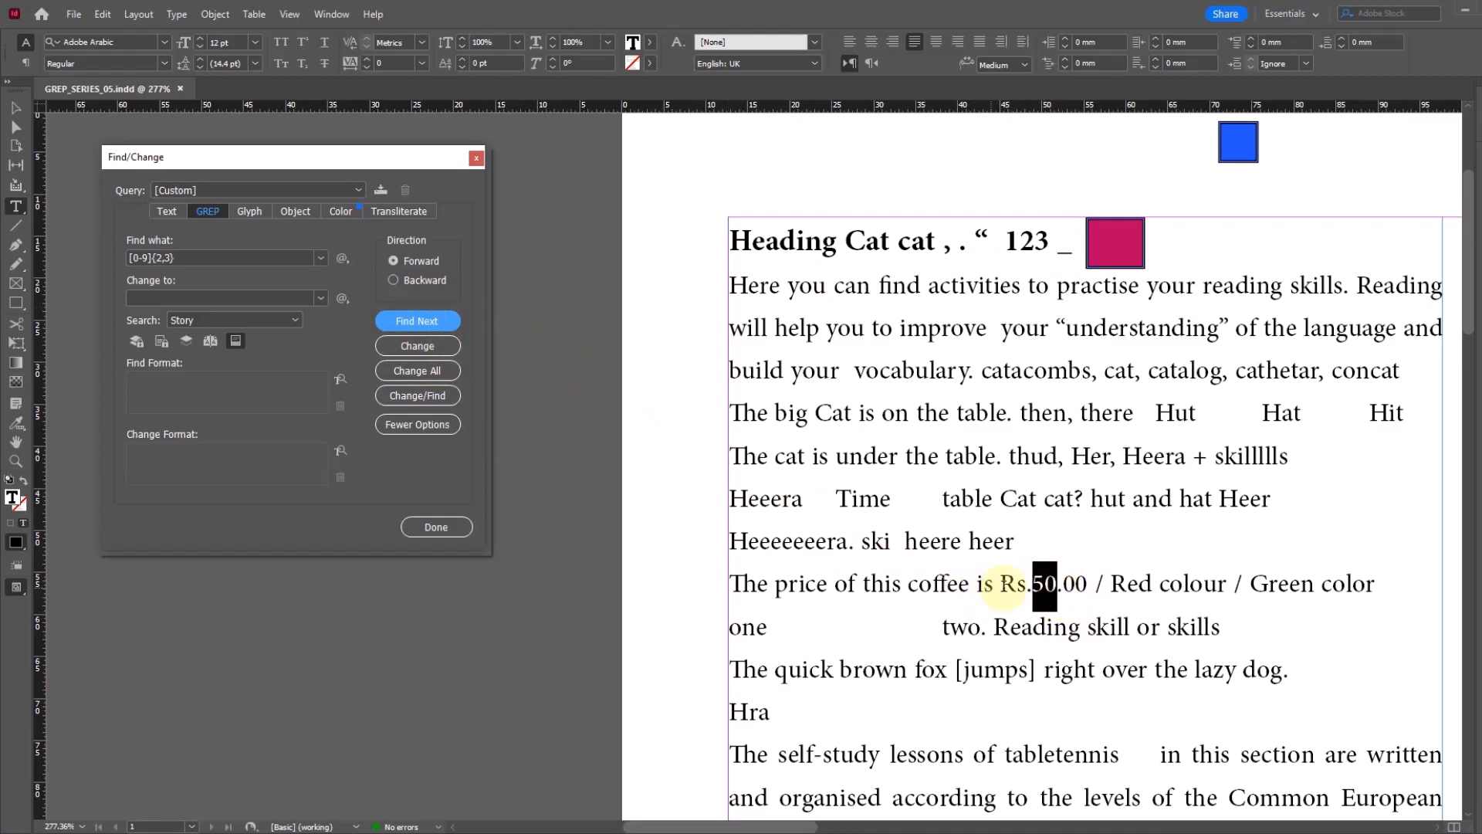
click(417, 321)
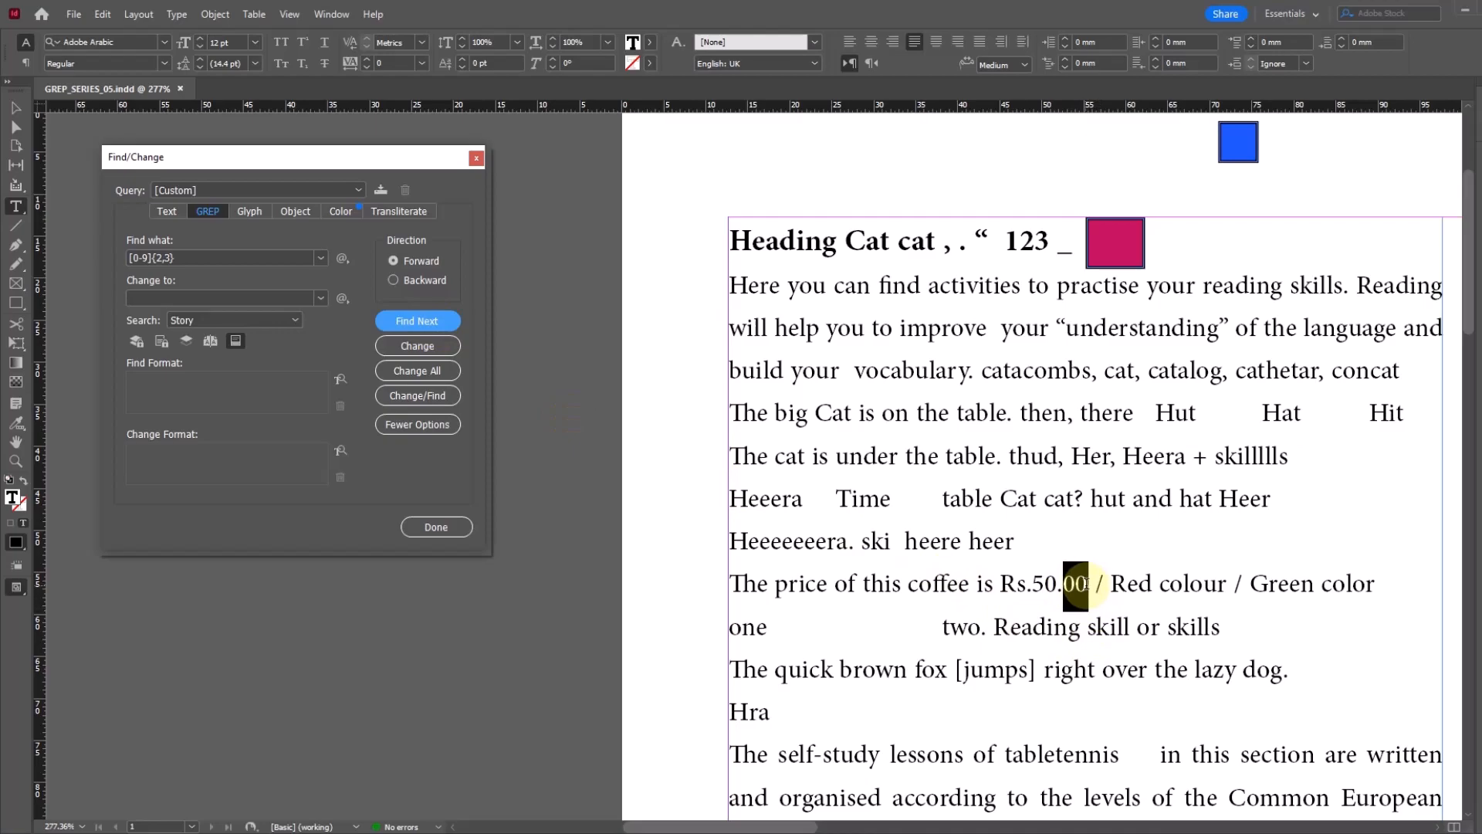
click(419, 323)
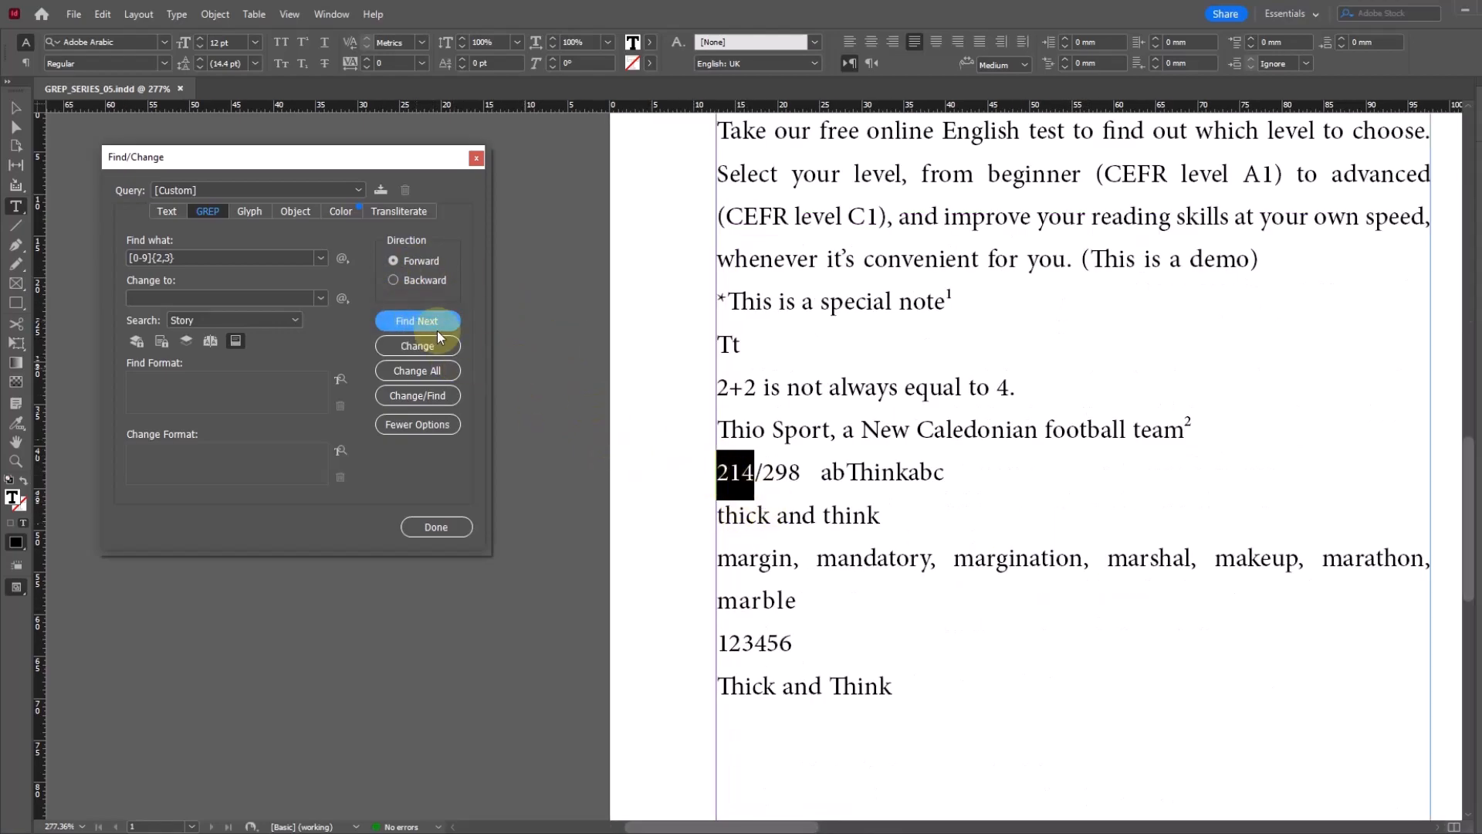
click(429, 324)
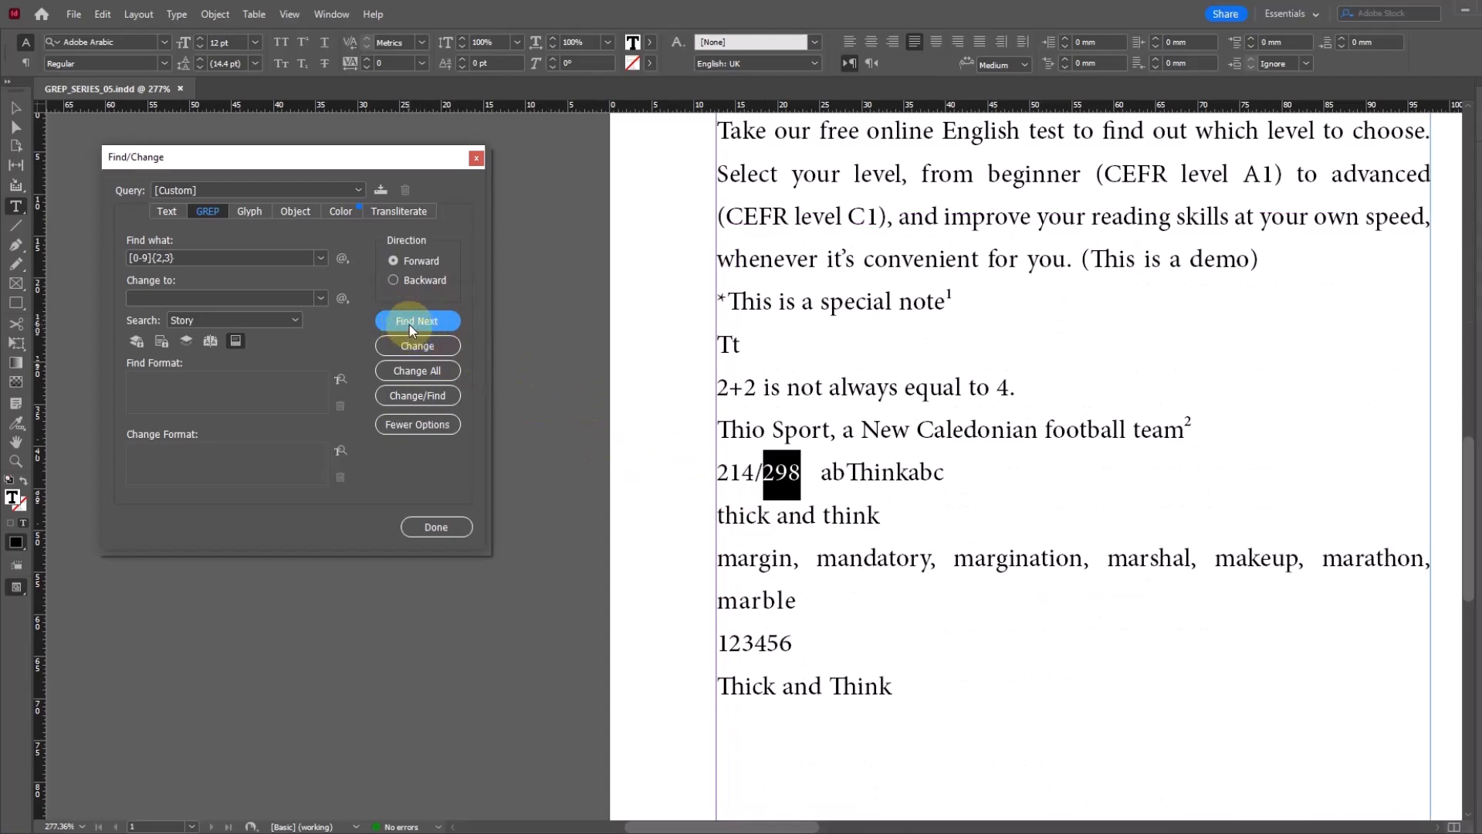
click(409, 325)
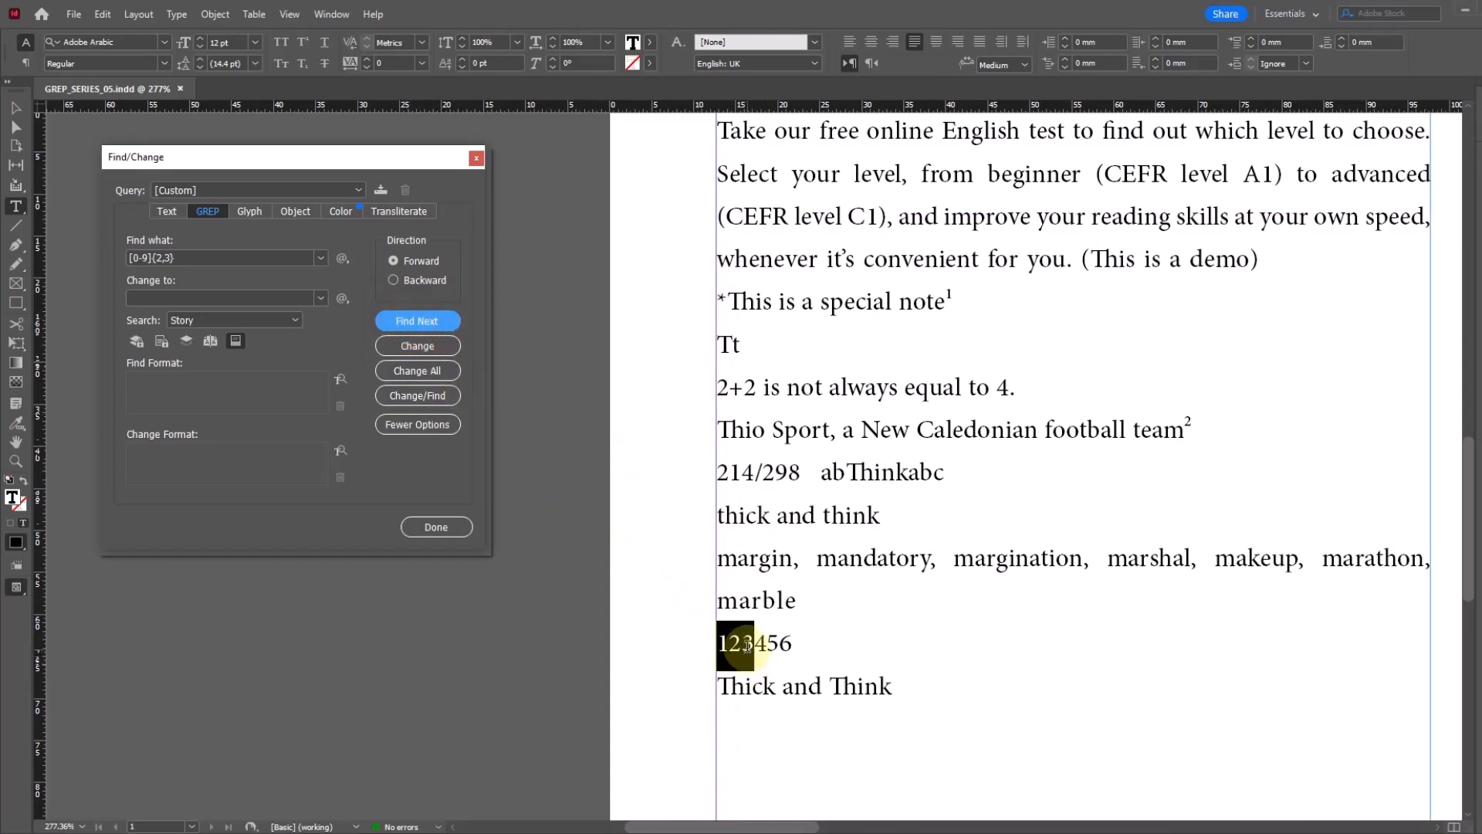
click(428, 324)
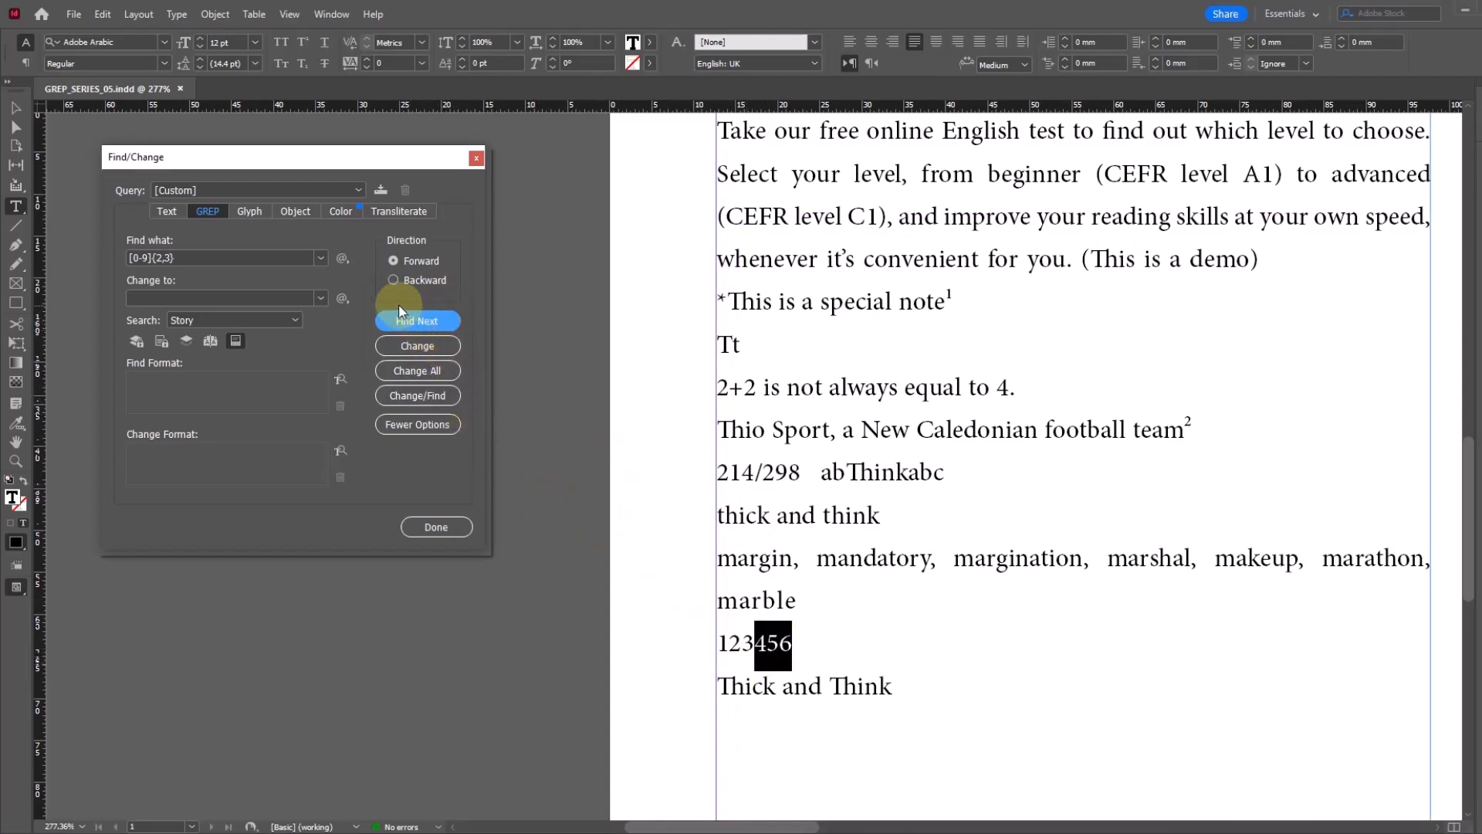
Delete the existing minimum value from the repeat range of the [0-9]{2,3} search pattern.
click(157, 258)
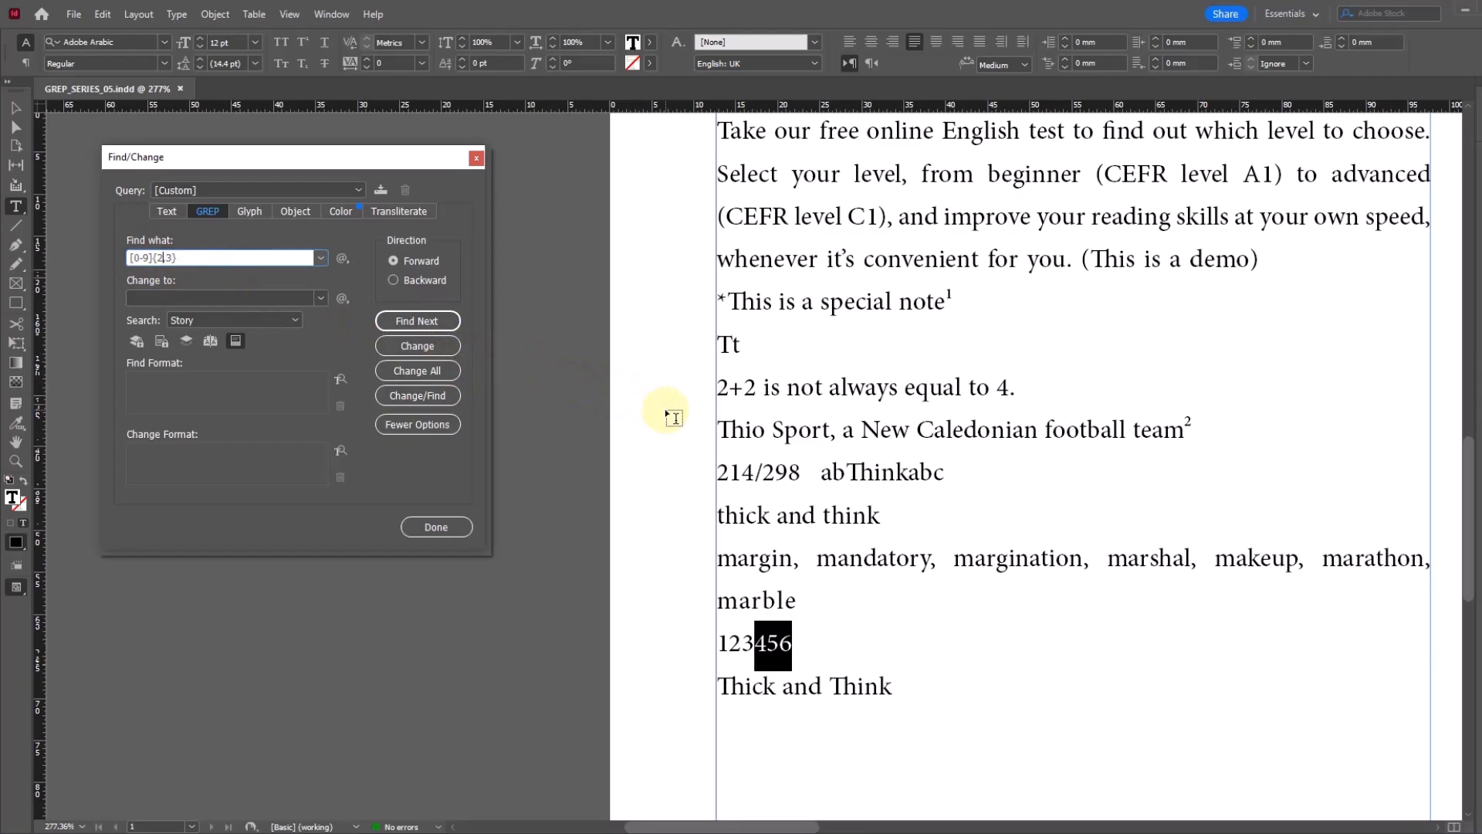
key(BackSpace)
key(BackSpace)
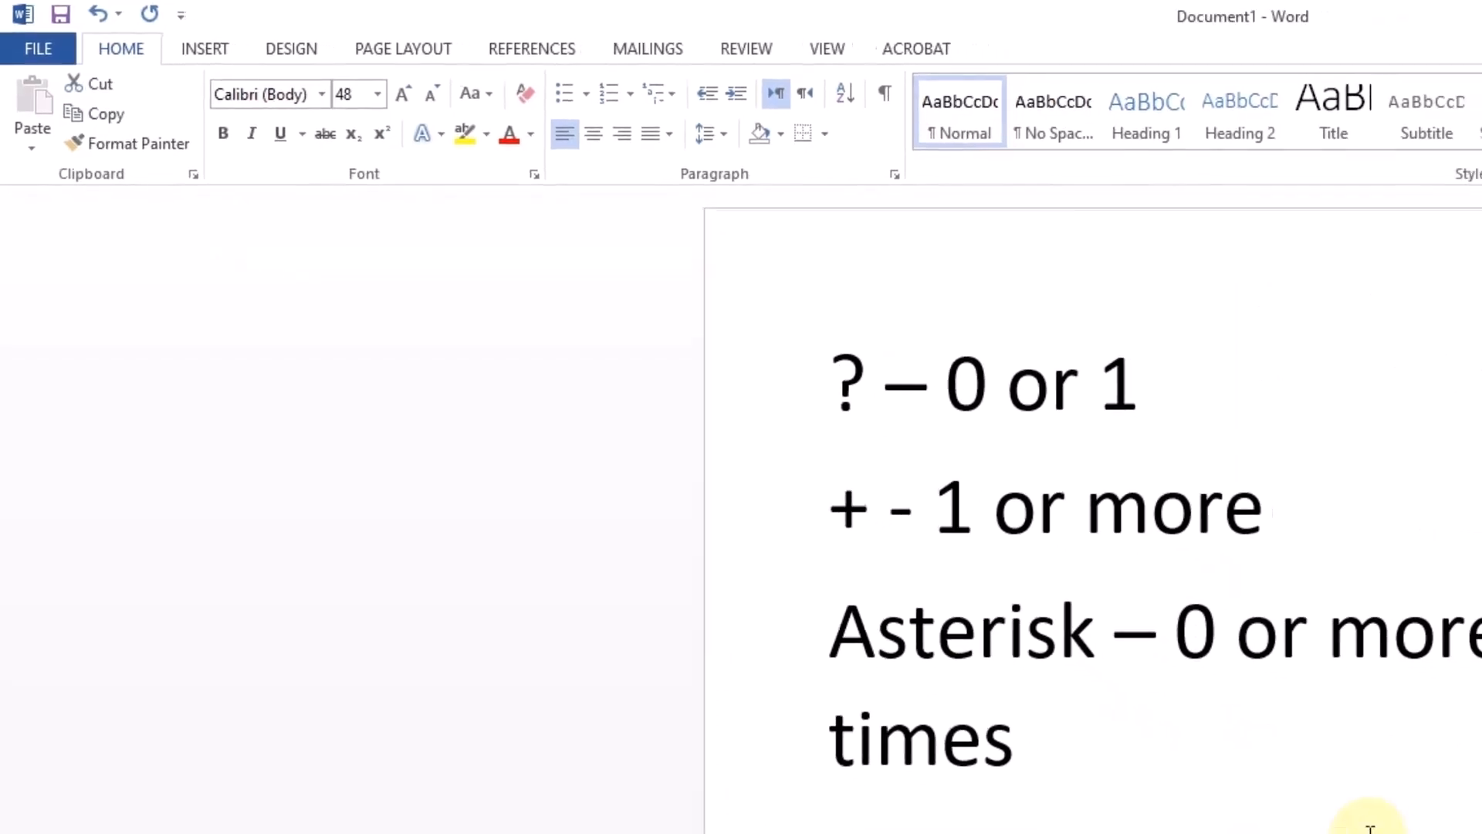
Switch to the Word notes and add the example [0-9]{3,} on a new line below {min,max}.
click(872, 762)
key(Return)
text([])
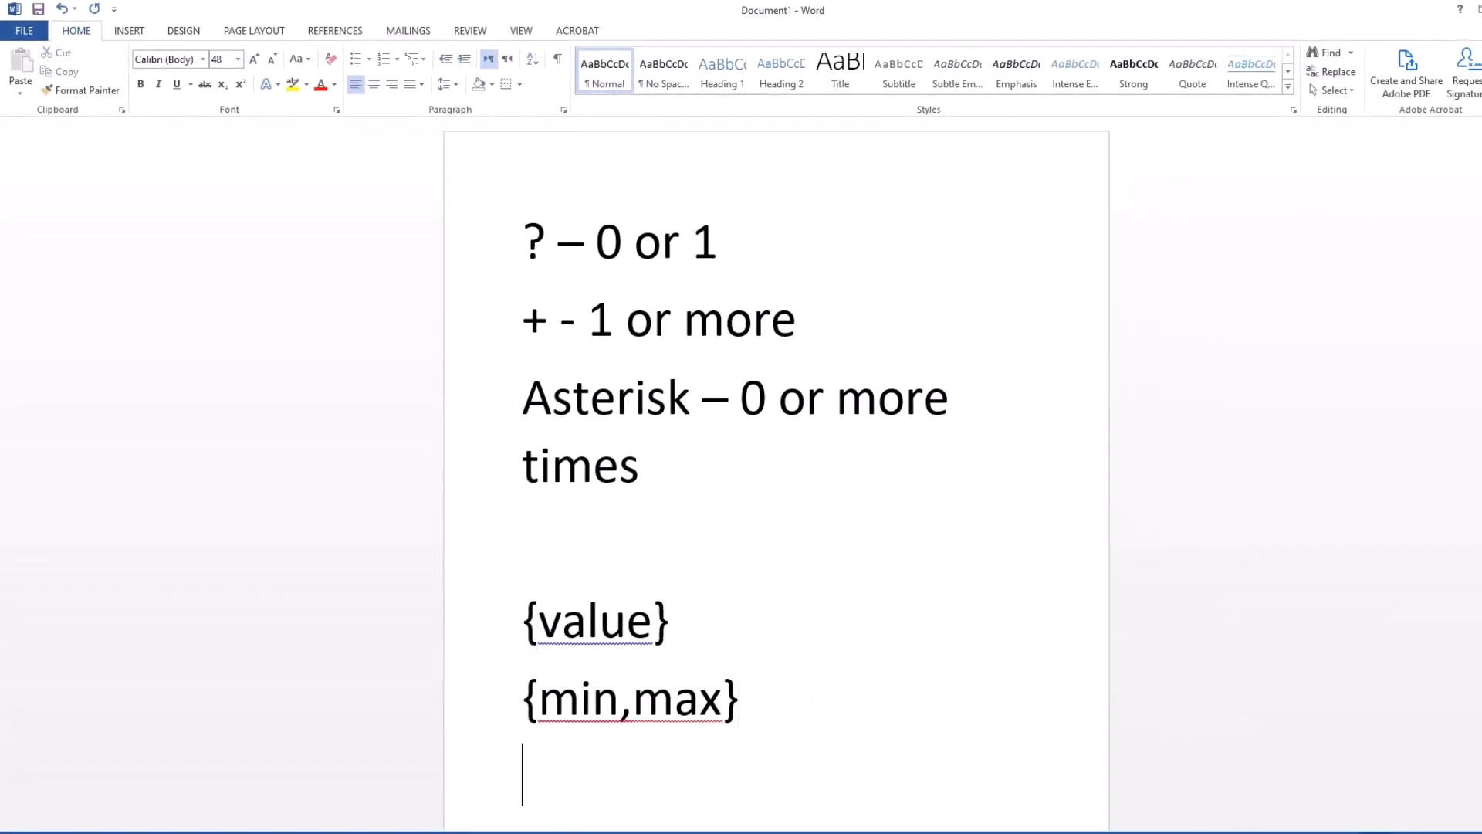
key(Left)
text(0-9)
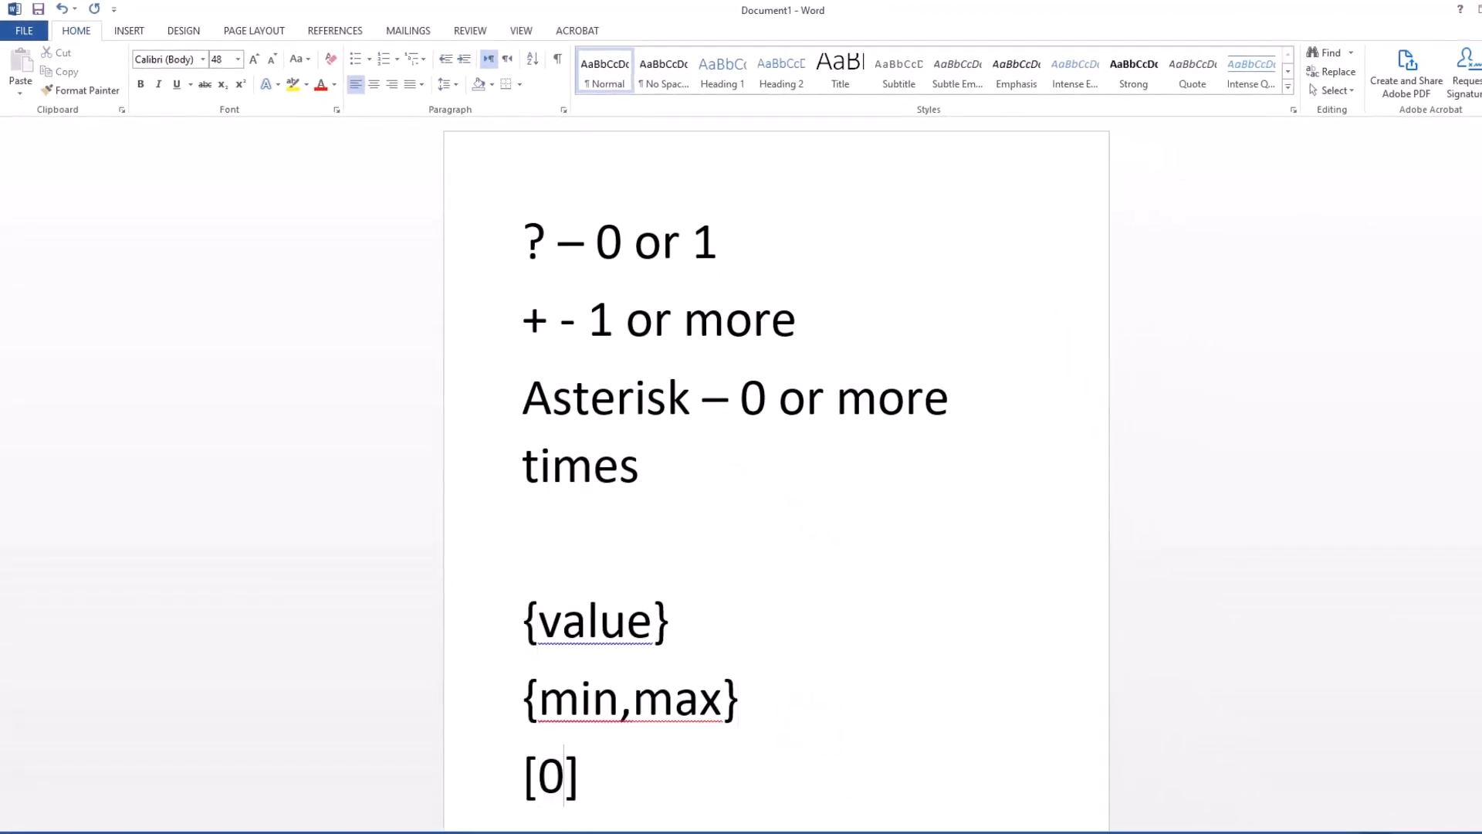
key(Right)
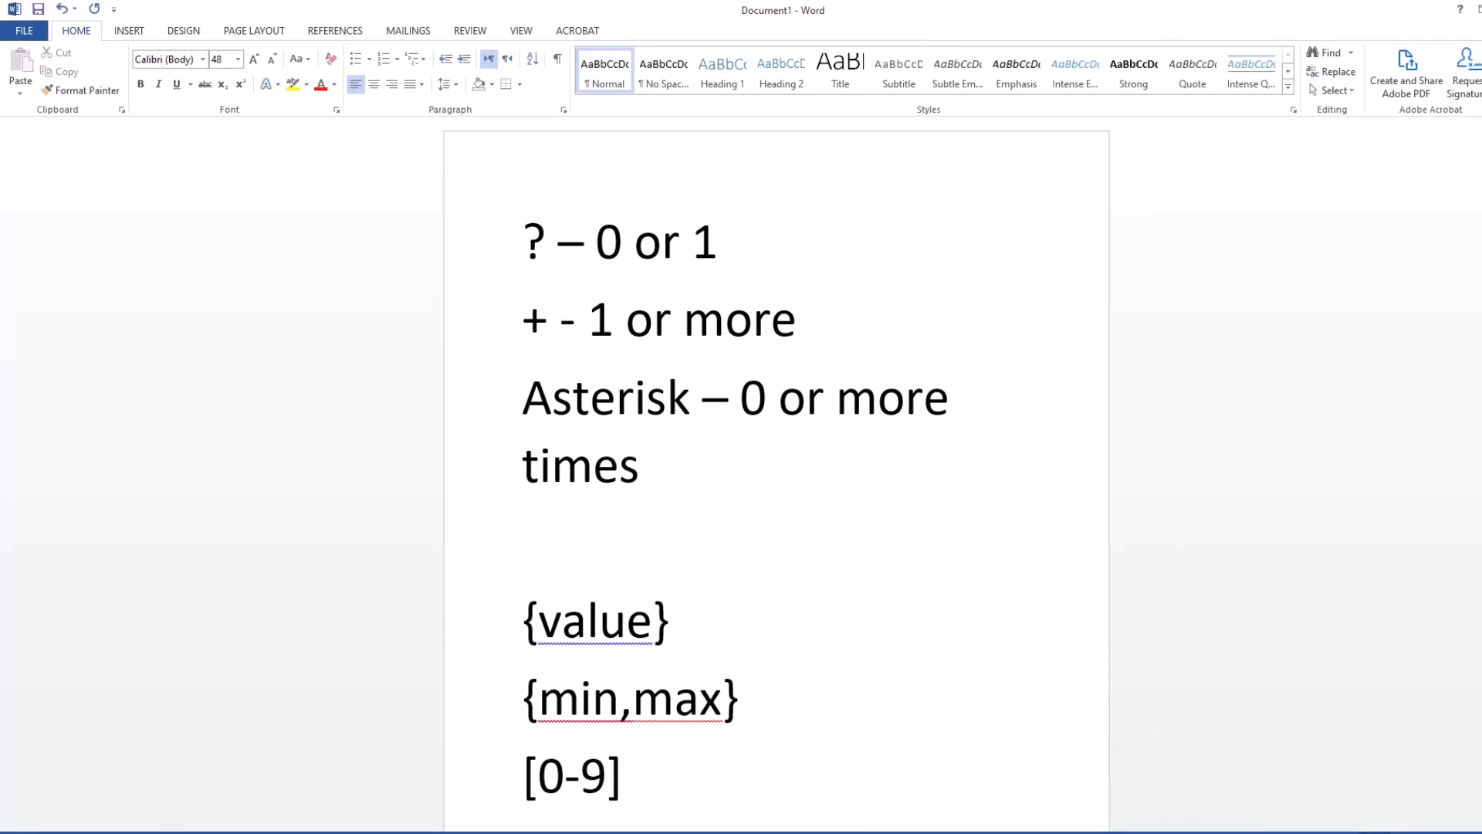
key(Right)
text({})
key(Left)
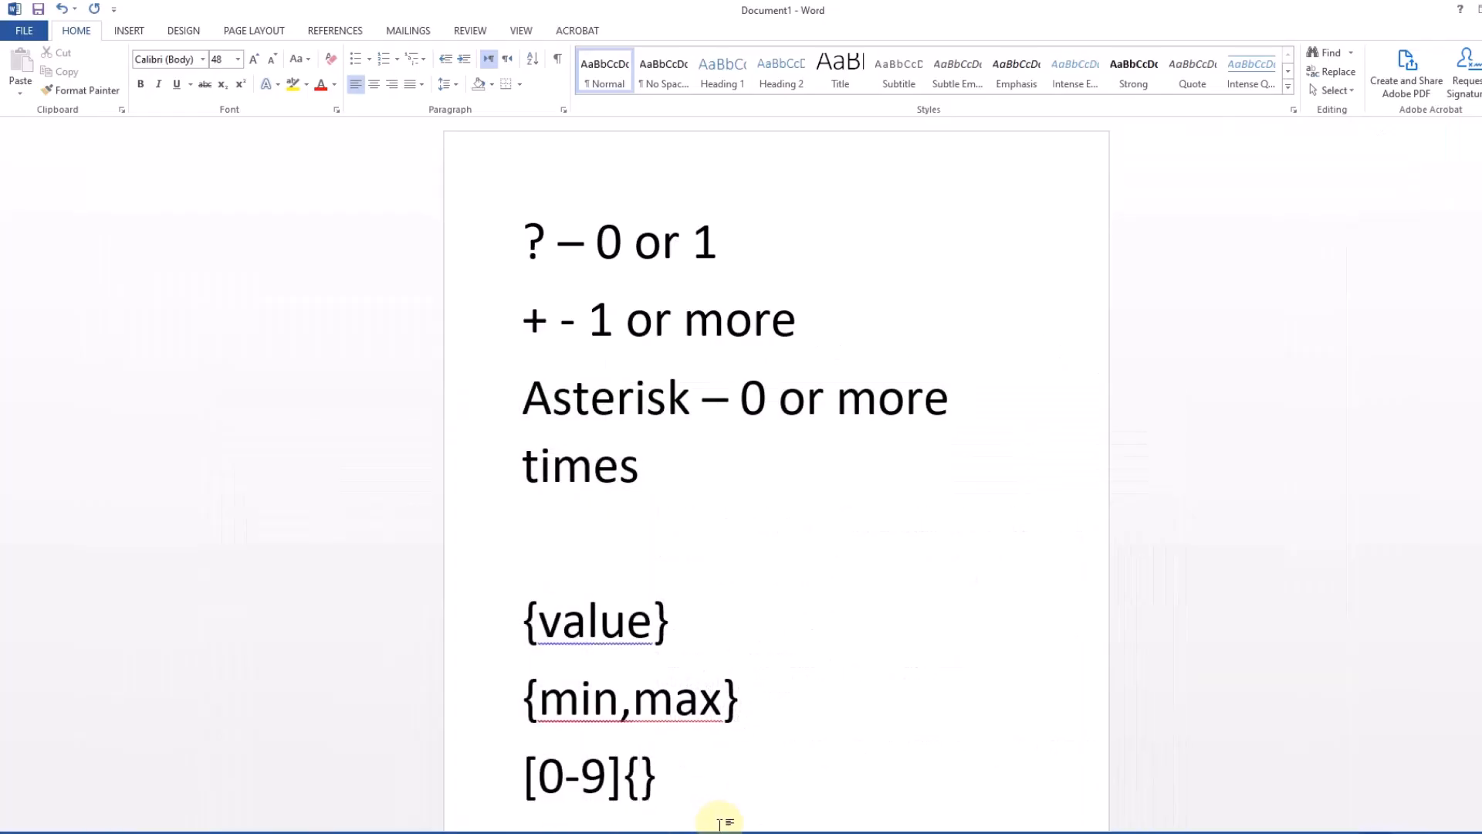
text(3)
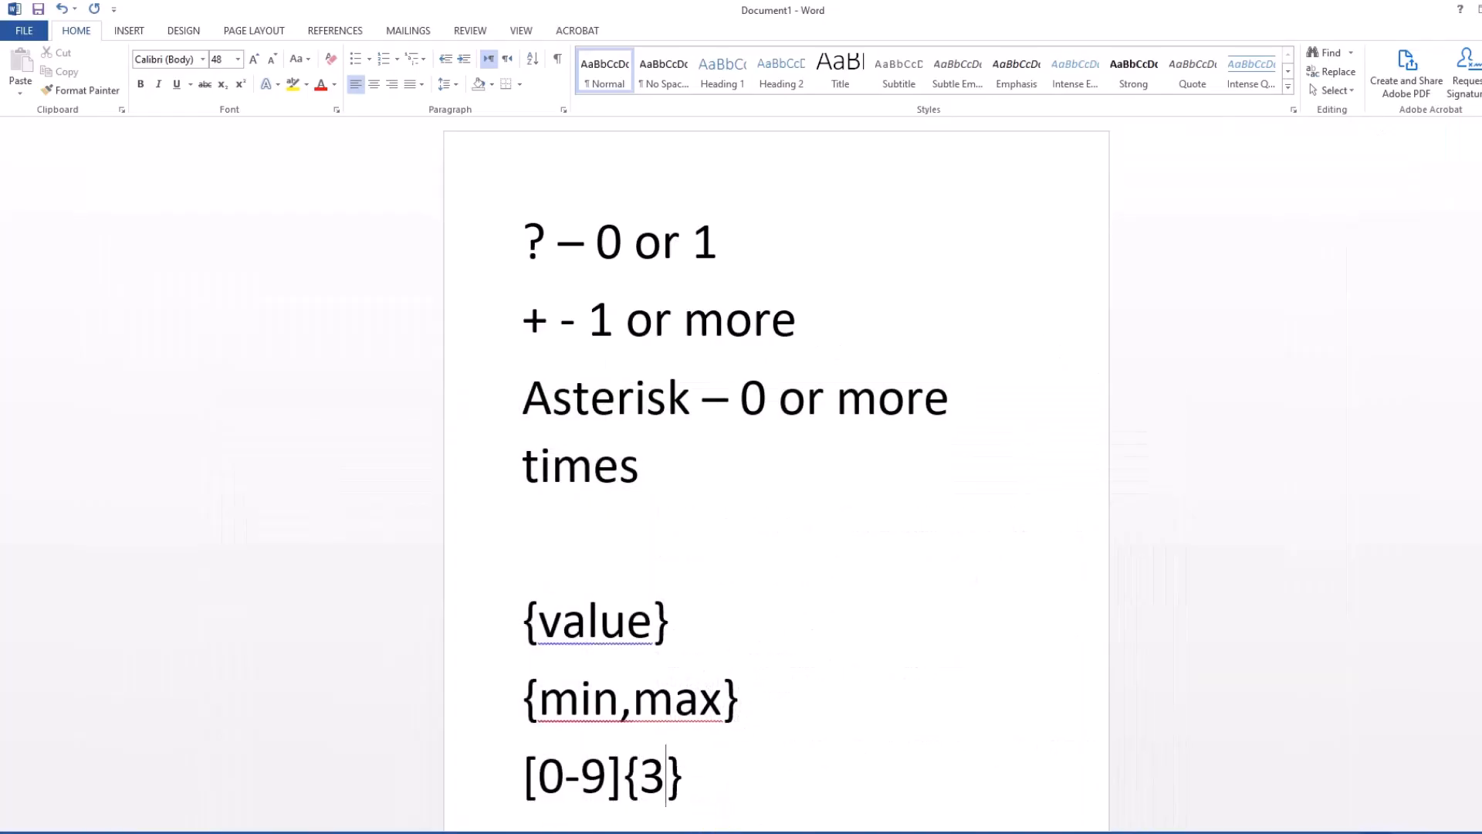
text(,)
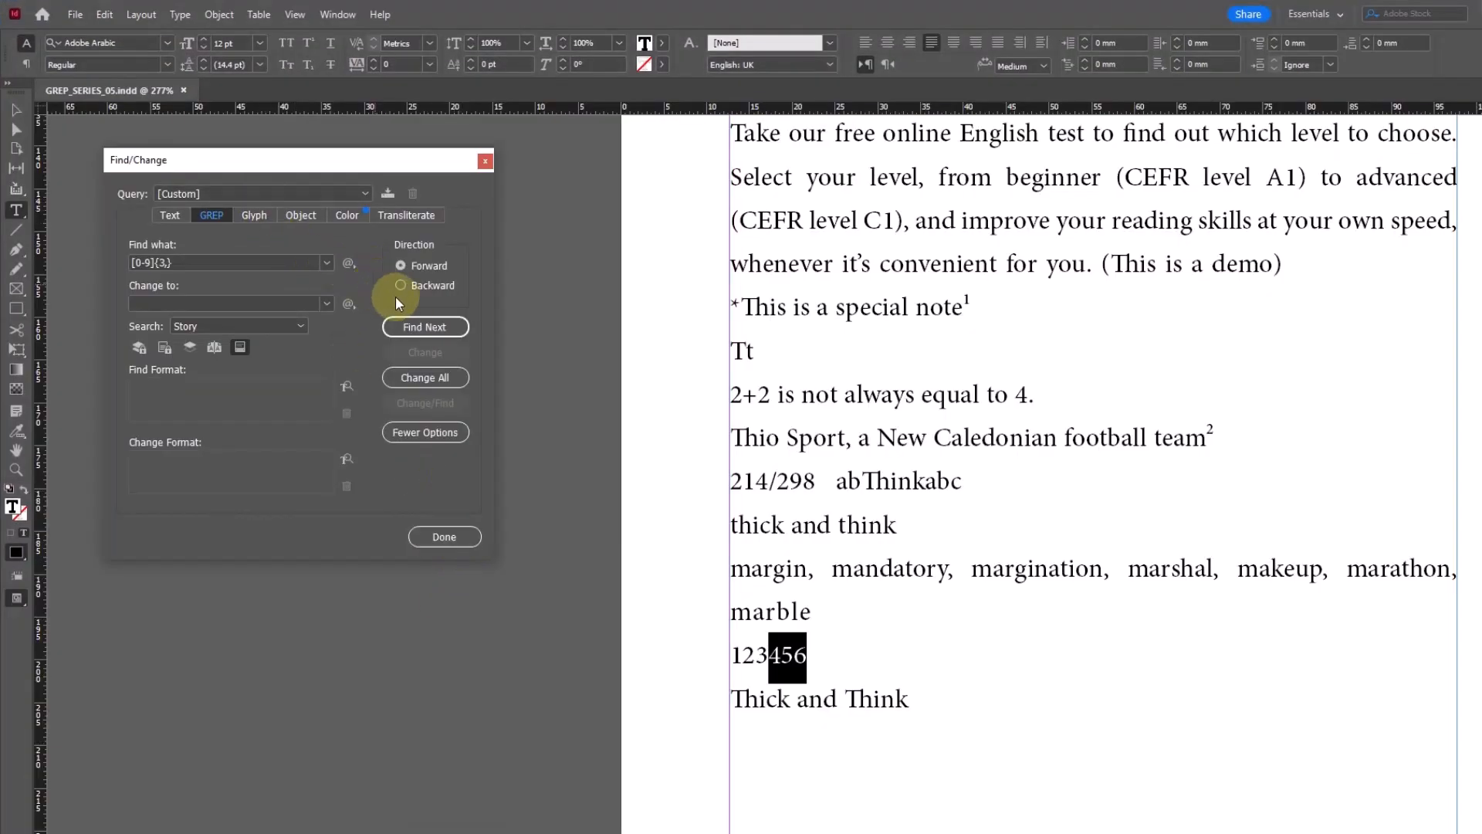
Switch to InDesign and search for [0-9]{3,} from the story's heading through the next match.
click(441, 330)
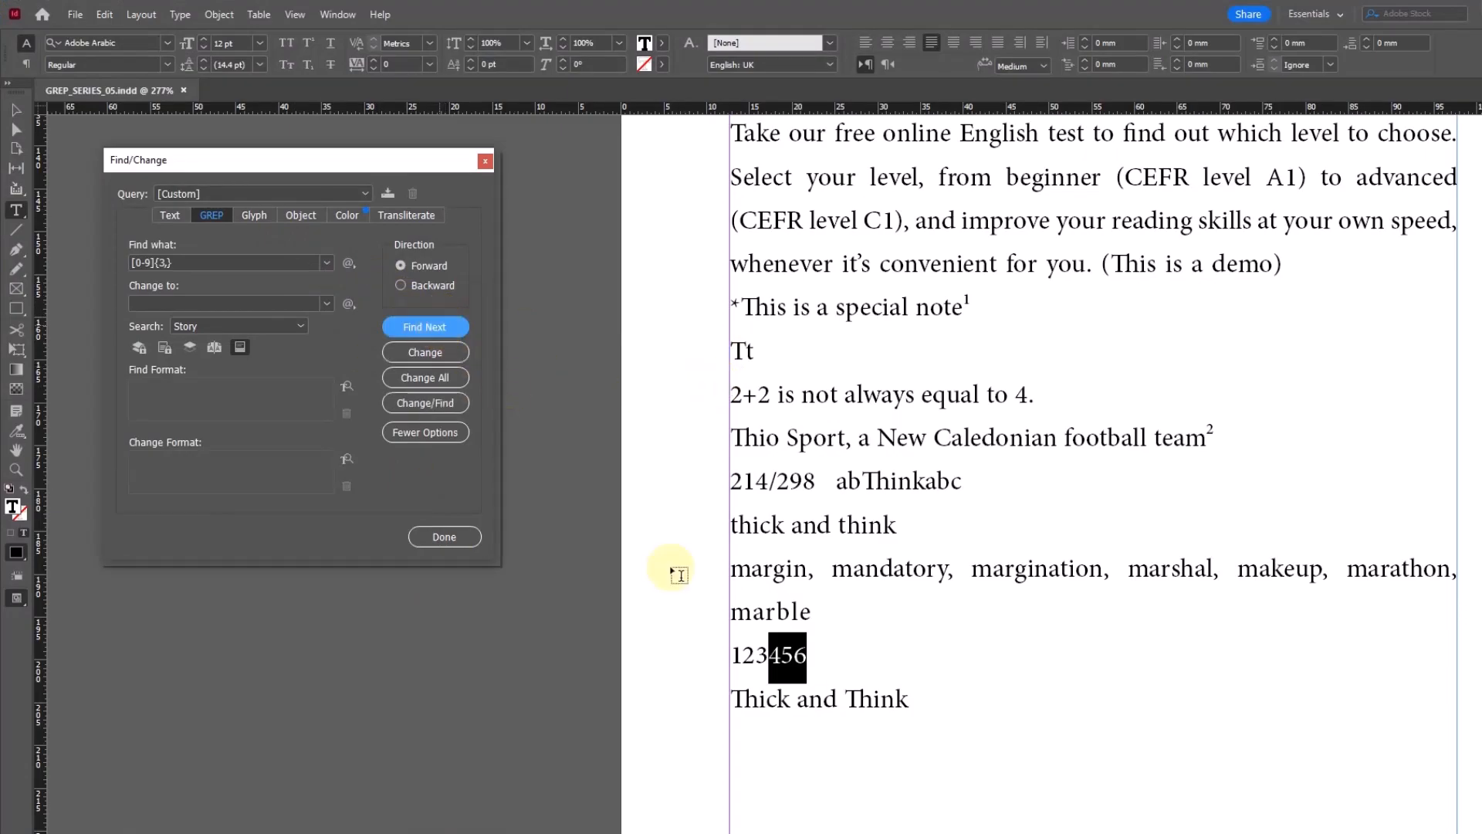
scroll(1016, 371, up, 10)
scroll(937, 355, up, 3)
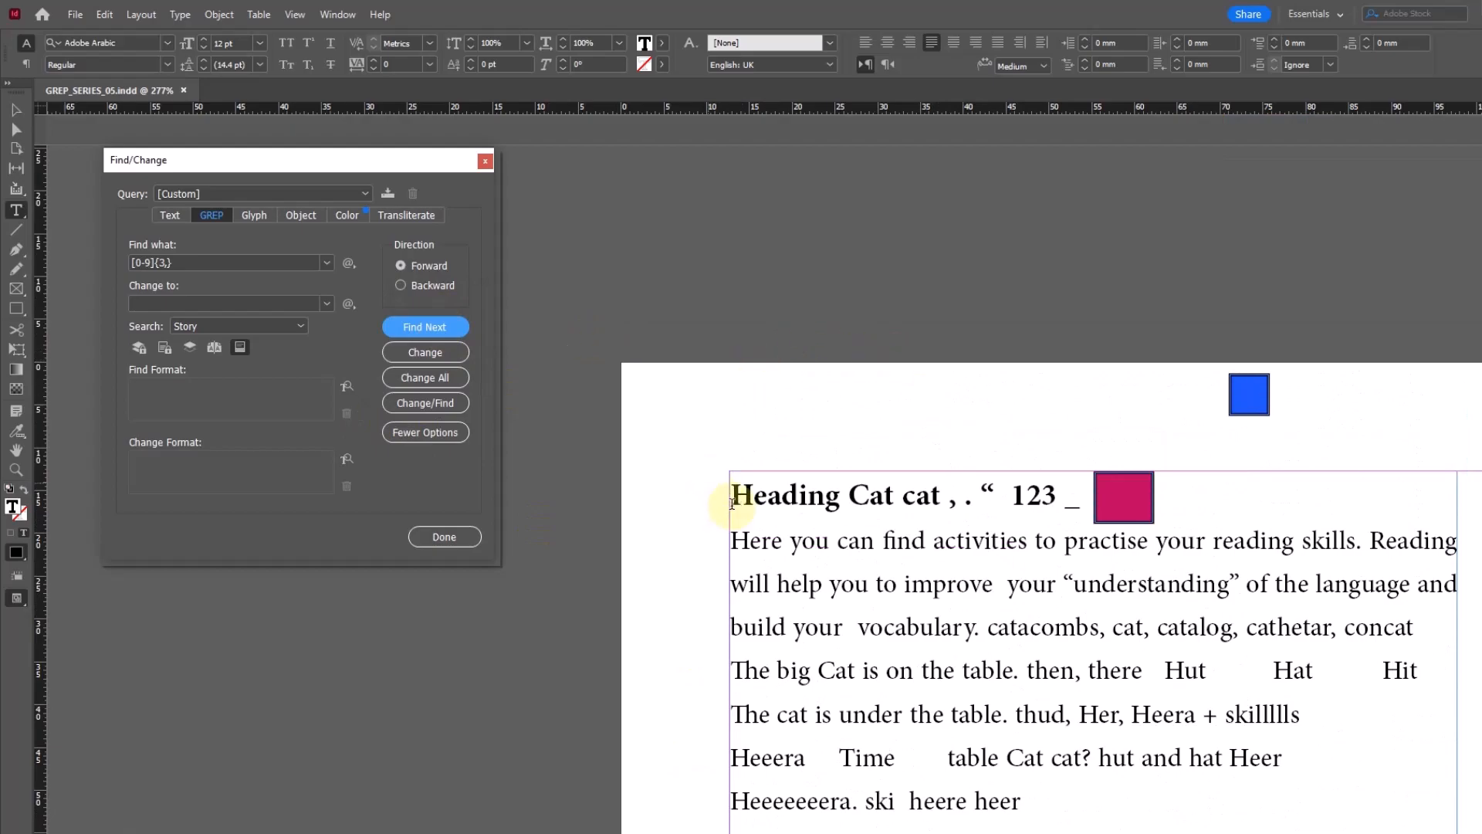
click(430, 328)
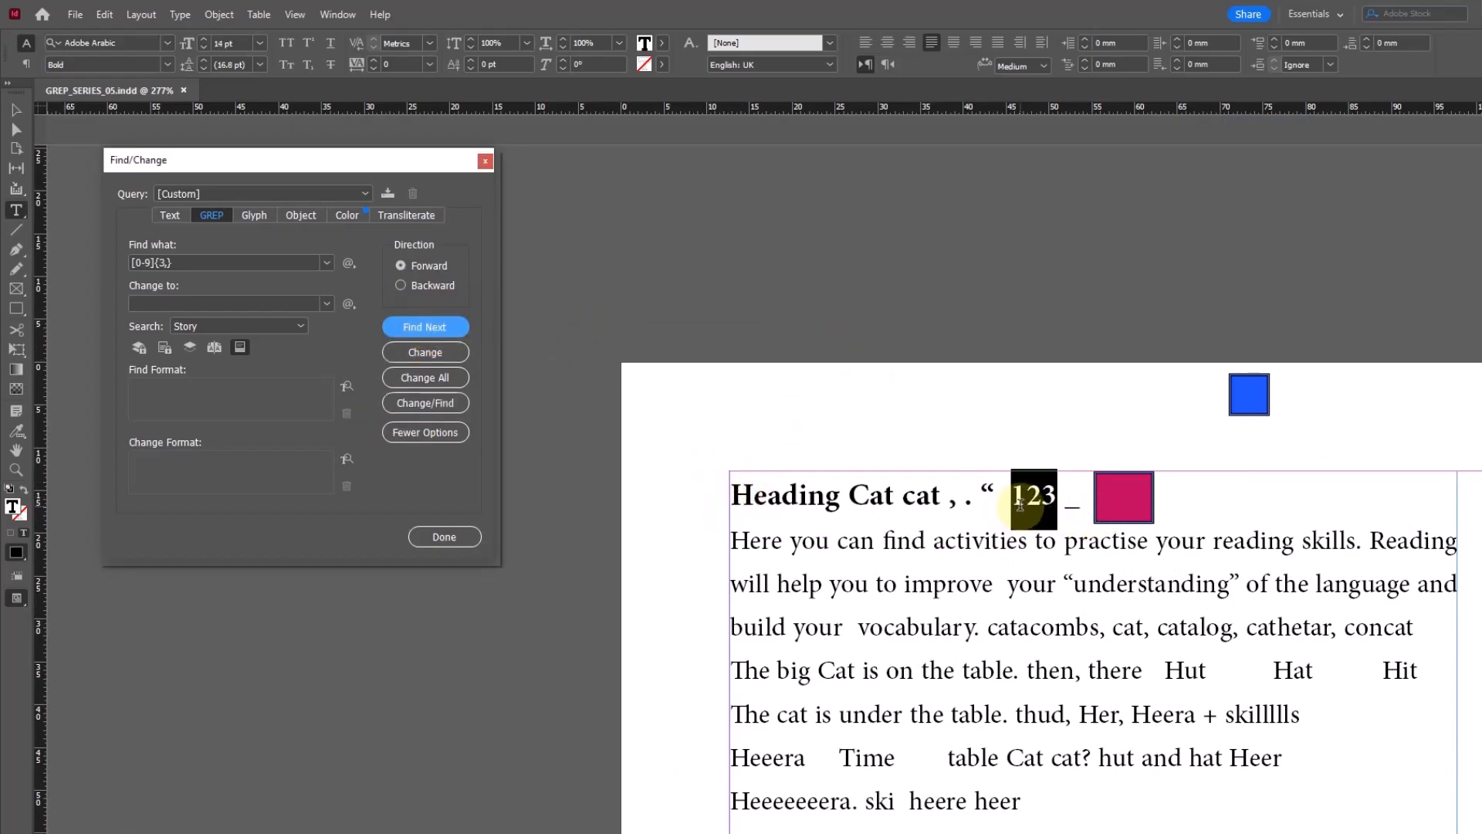
click(426, 328)
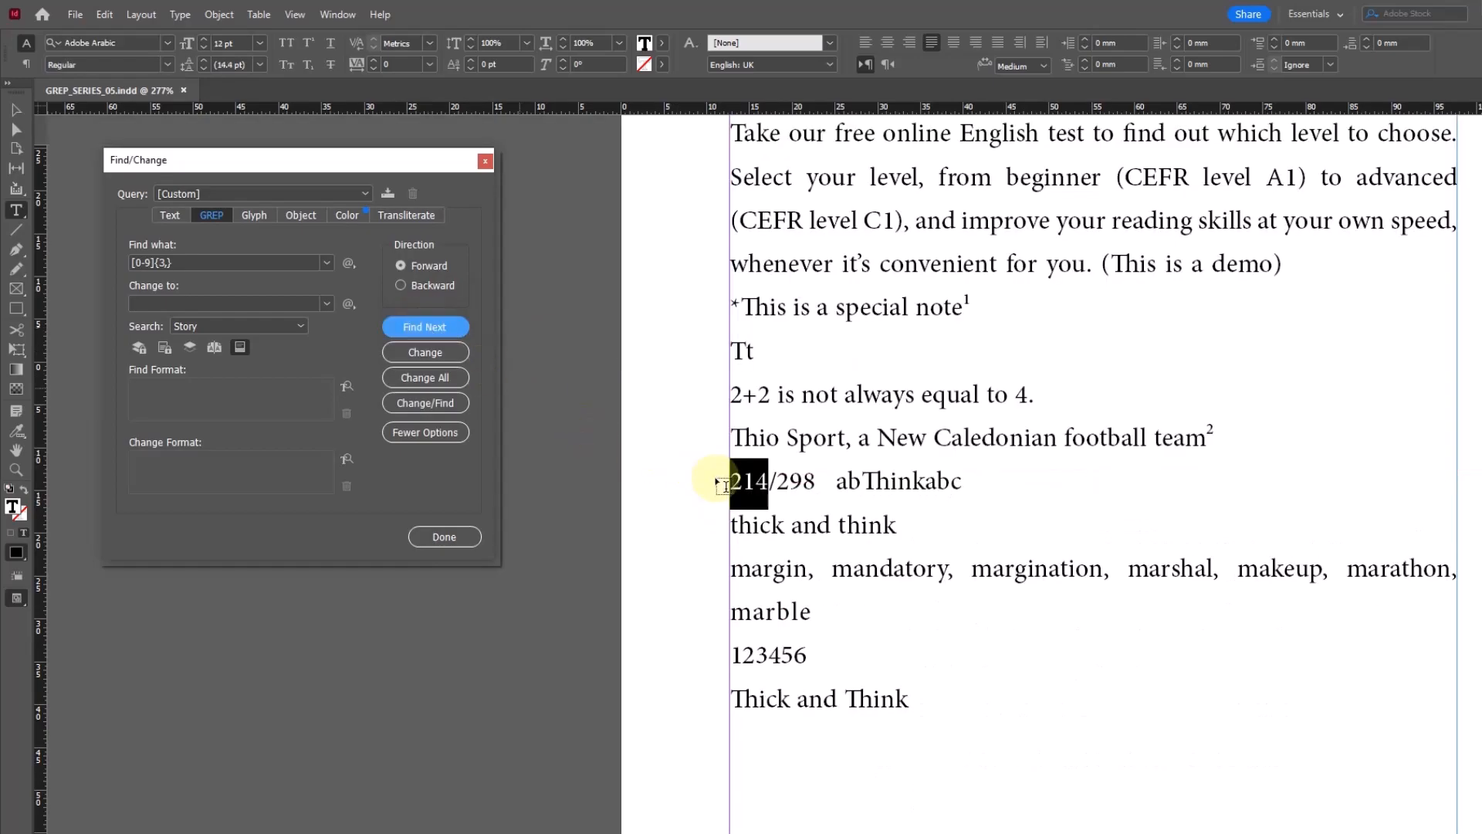
Check the coffee price line against the pattern, then step through the remaining matches of three or more digits.
scroll(1245, 409, up, 3)
scroll(1244, 409, up, 8)
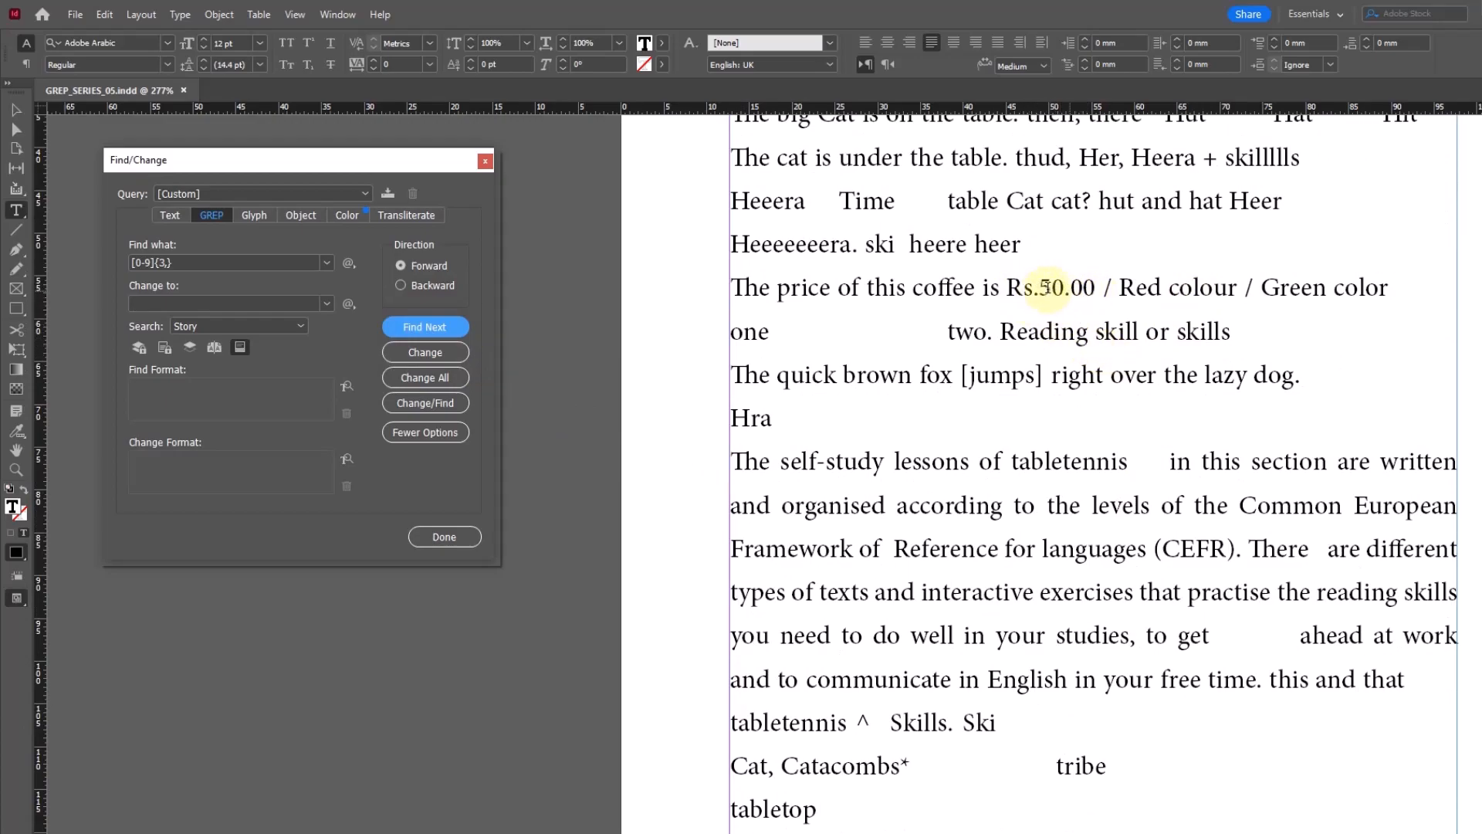
click(450, 326)
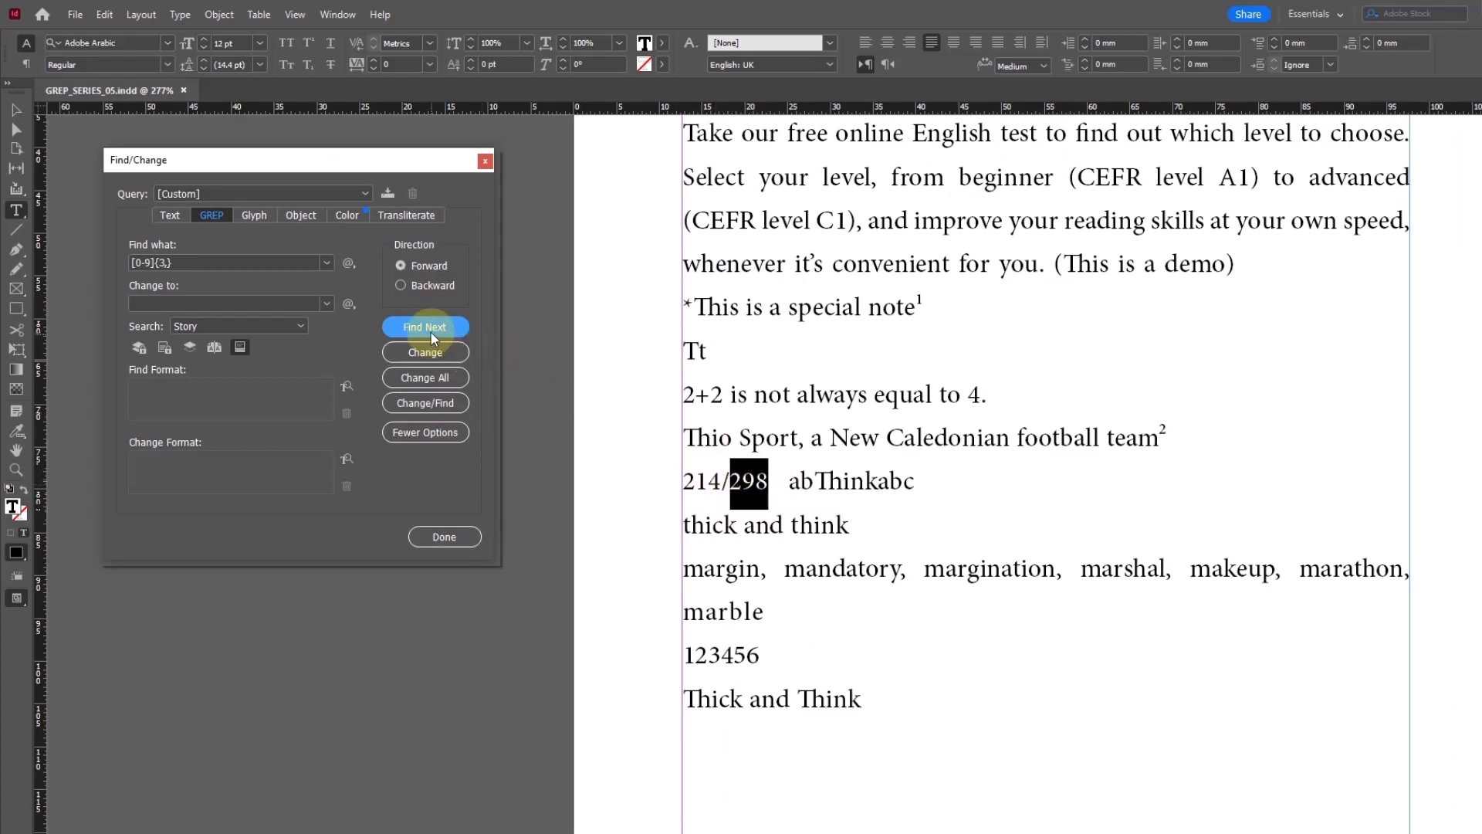
click(430, 330)
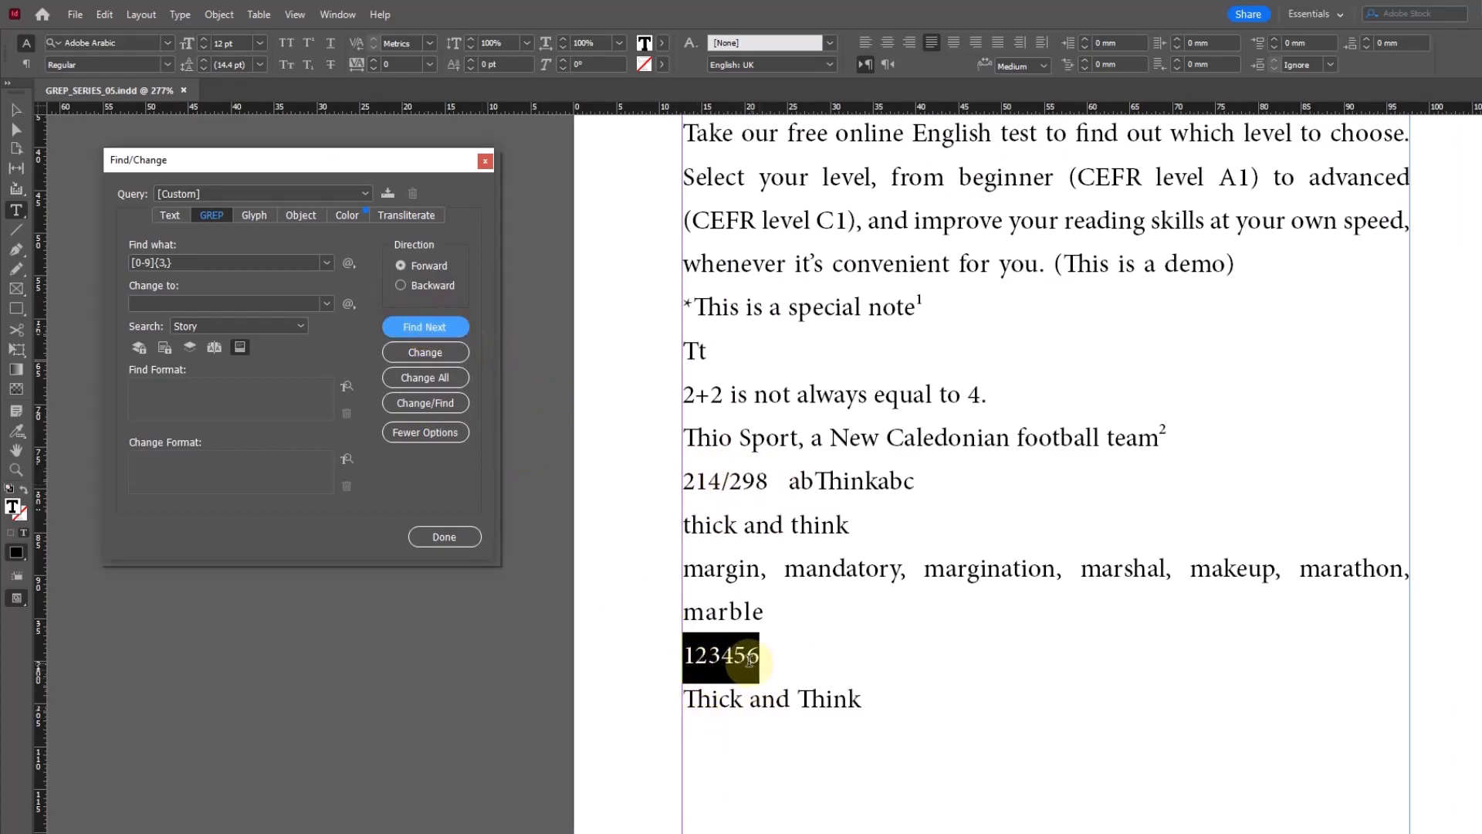
Review the open-ended range in the [0-9]{3,} pattern and close Find/Change.
click(164, 263)
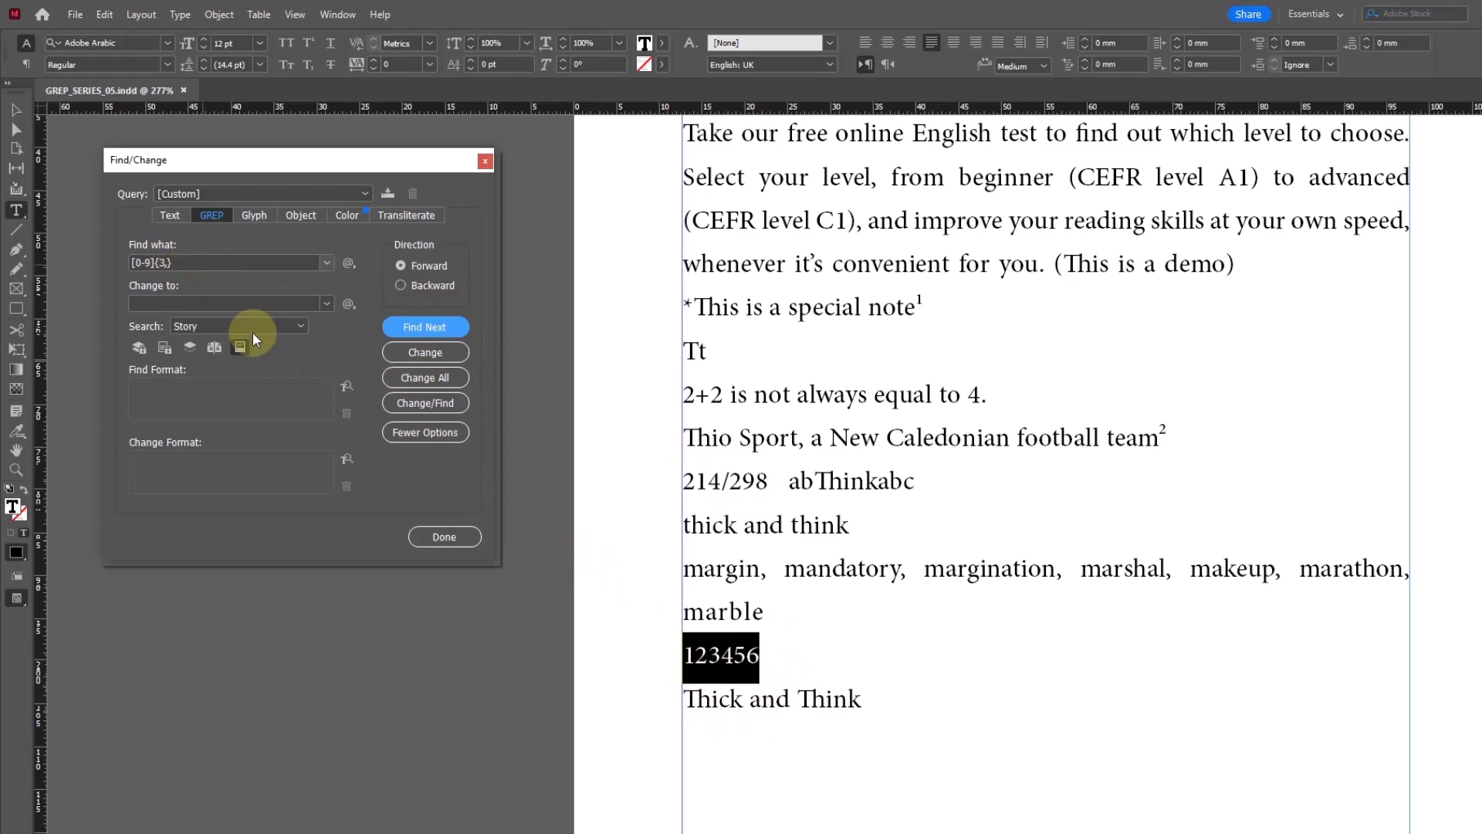
text(,)
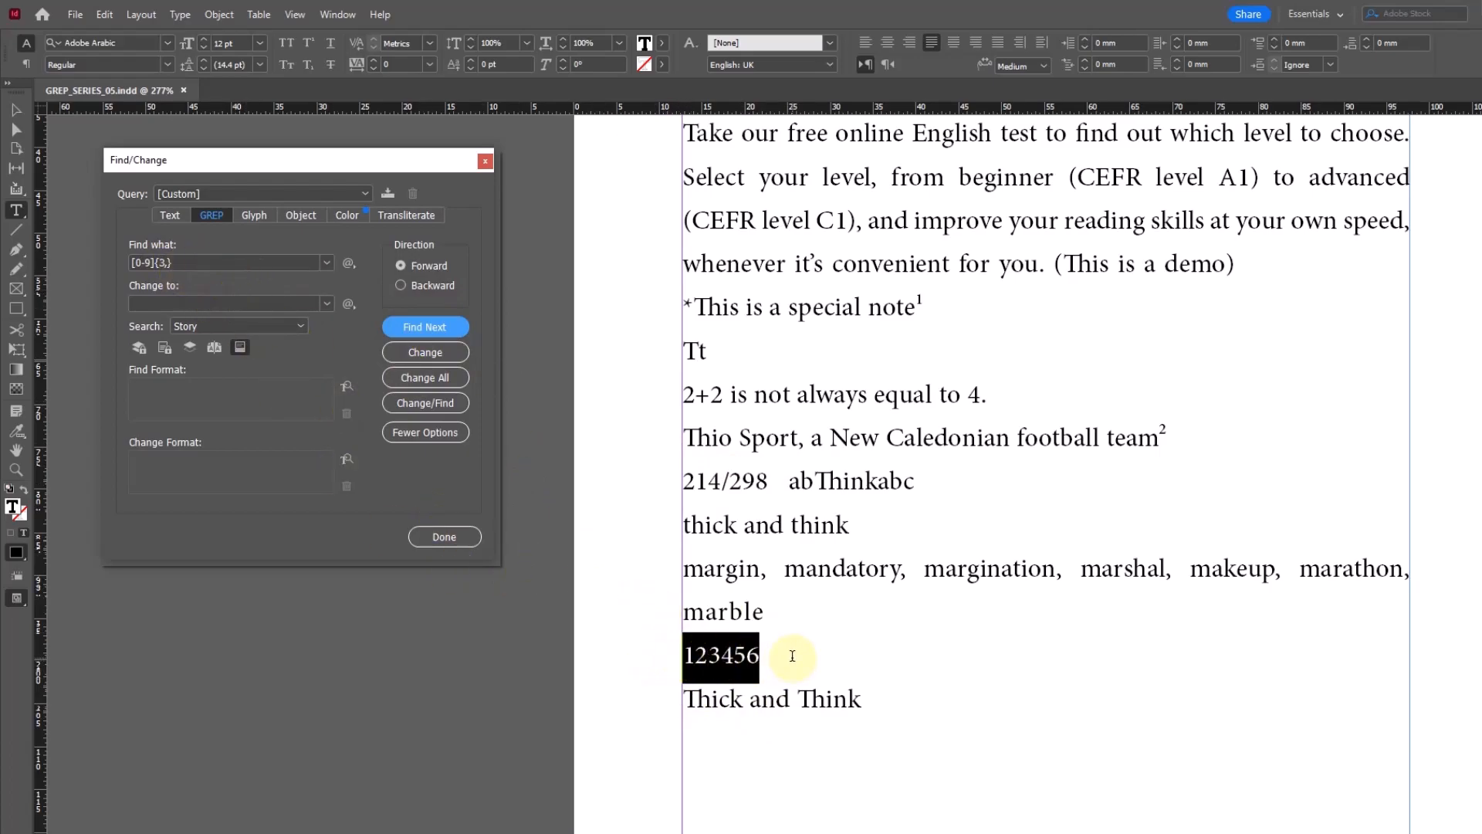
click(437, 533)
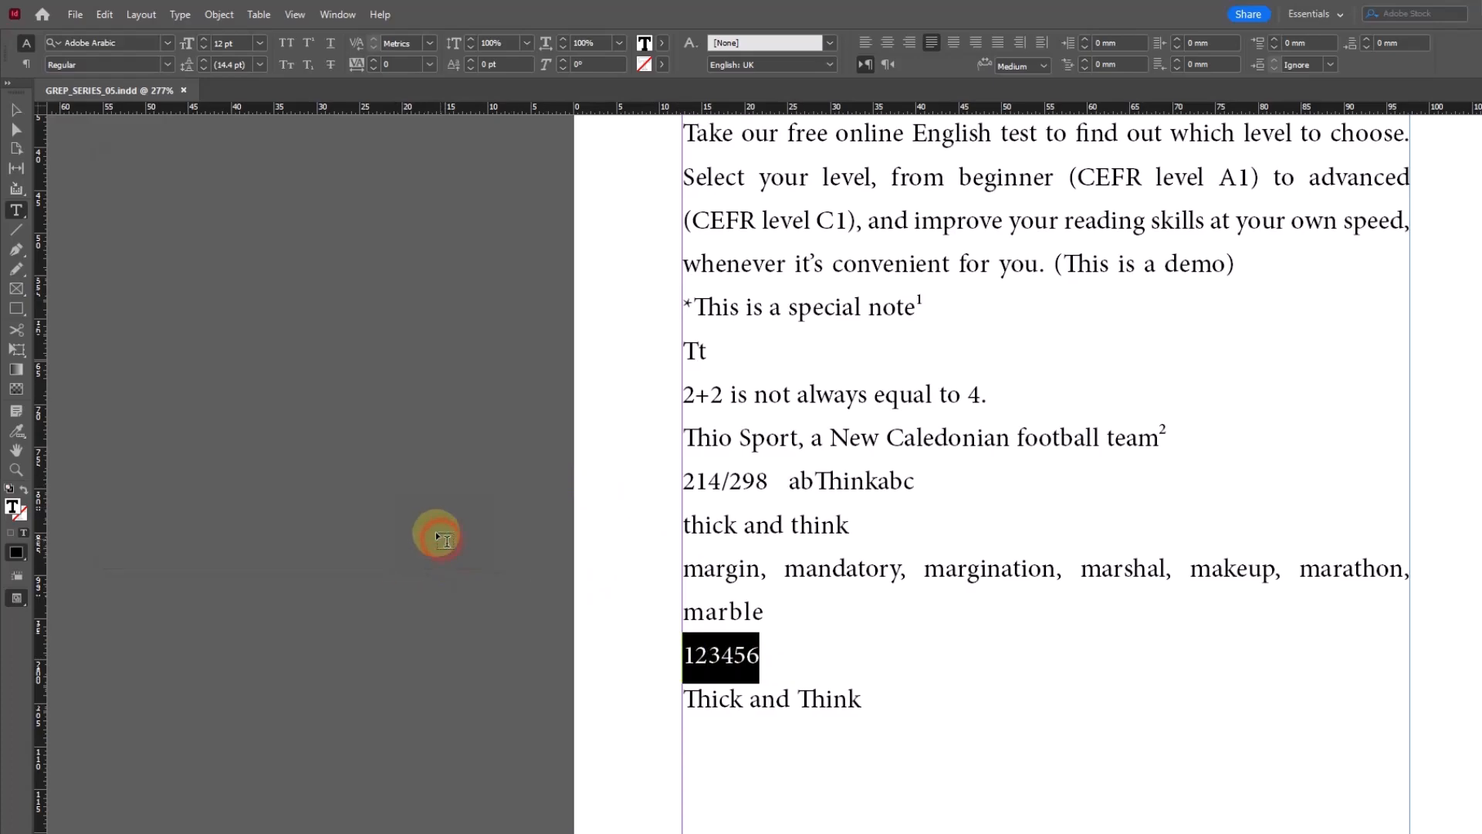
Go back to the start of the story and place the text cursor in the first paragraph below the heading.
click(16, 109)
drag(1081, 252, 903, 493)
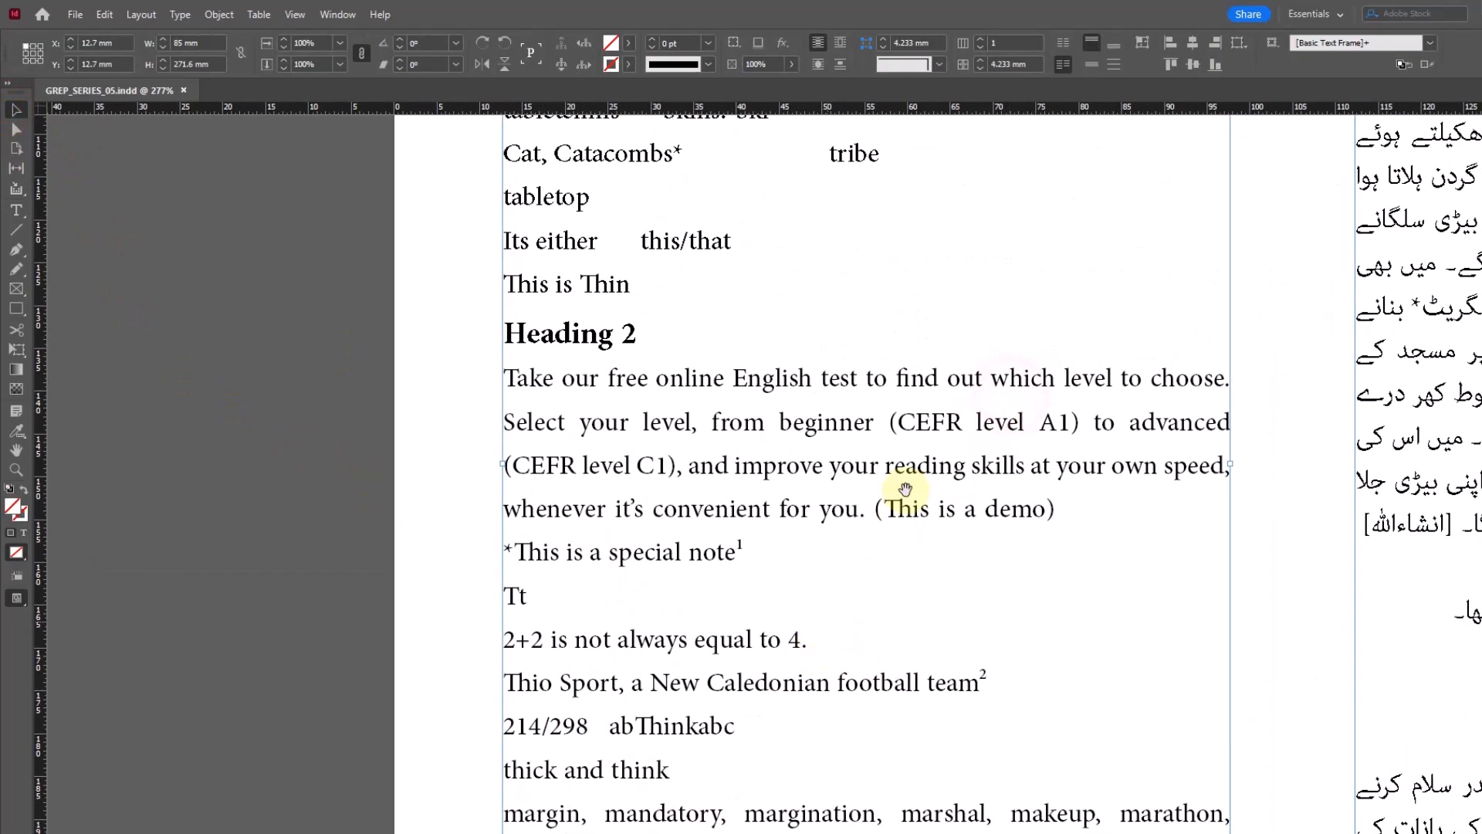
drag(950, 400, 820, 533)
drag(882, 310, 850, 527)
drag(874, 435, 838, 535)
drag(897, 245, 884, 360)
drag(882, 621, 791, 488)
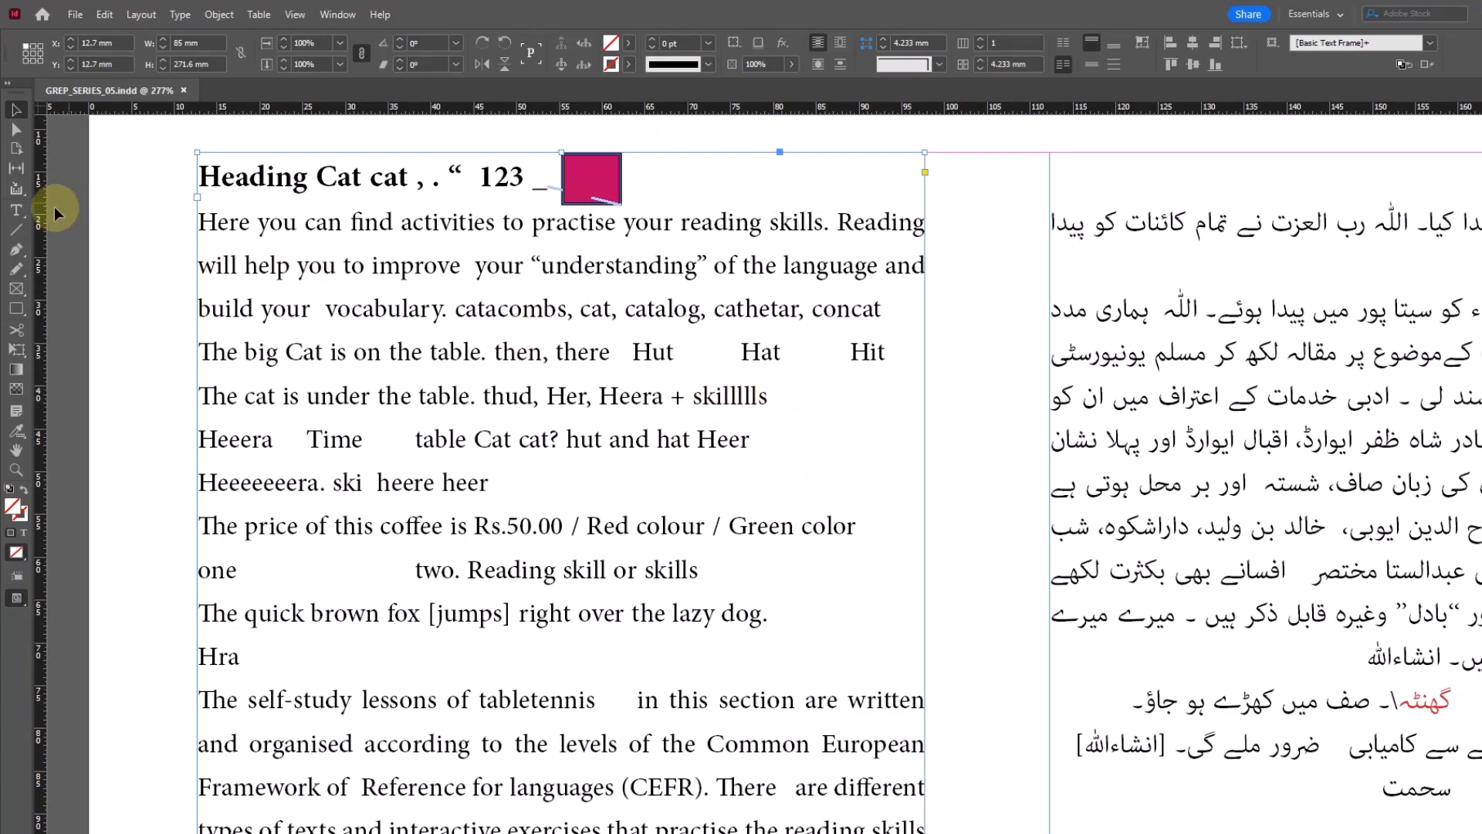
click(16, 210)
click(555, 242)
Open Find/Change and enter the GREP search pattern skil{0,2}.
key(ctrl+f)
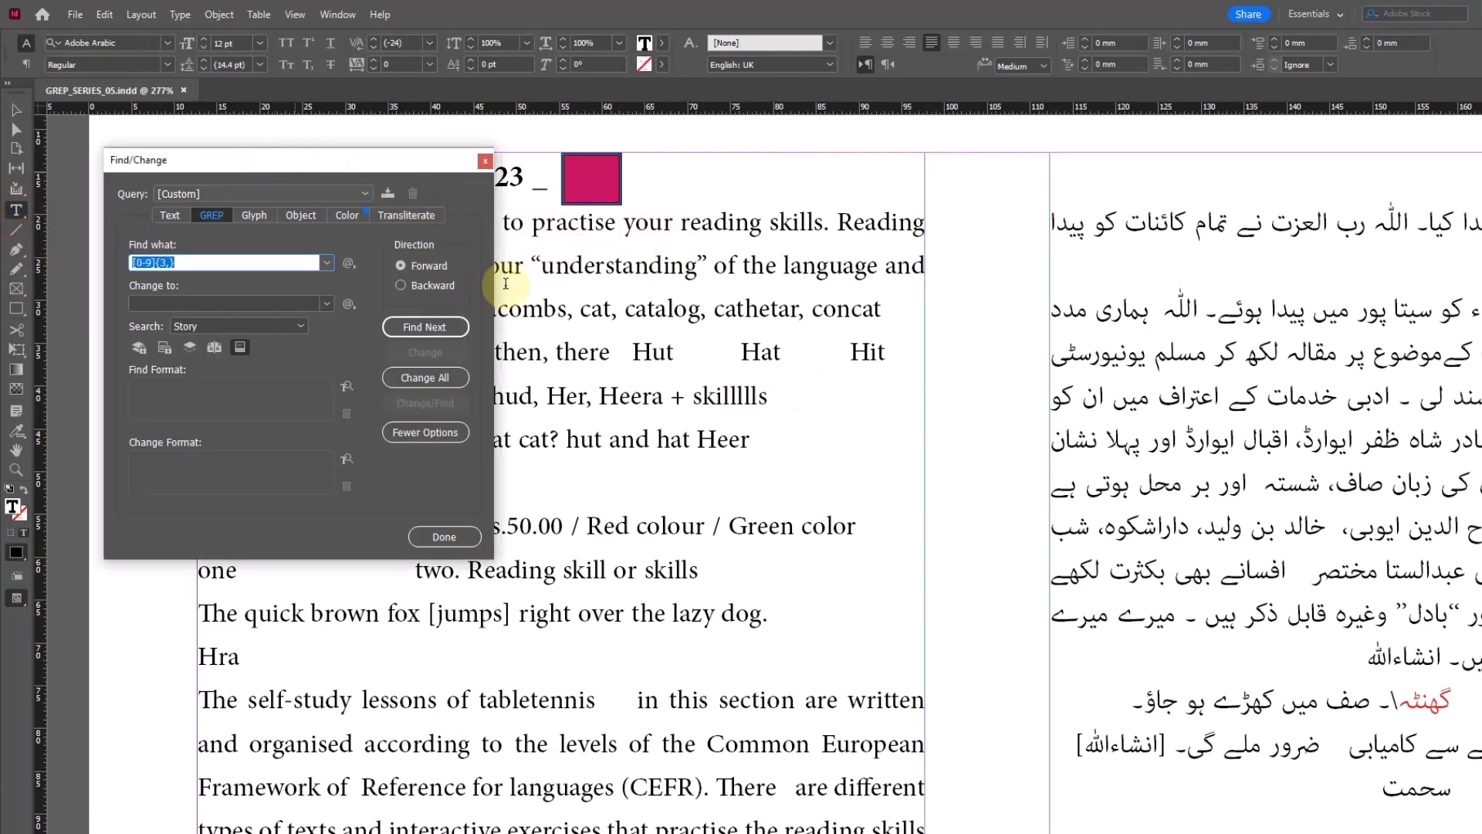
drag(356, 171, 359, 168)
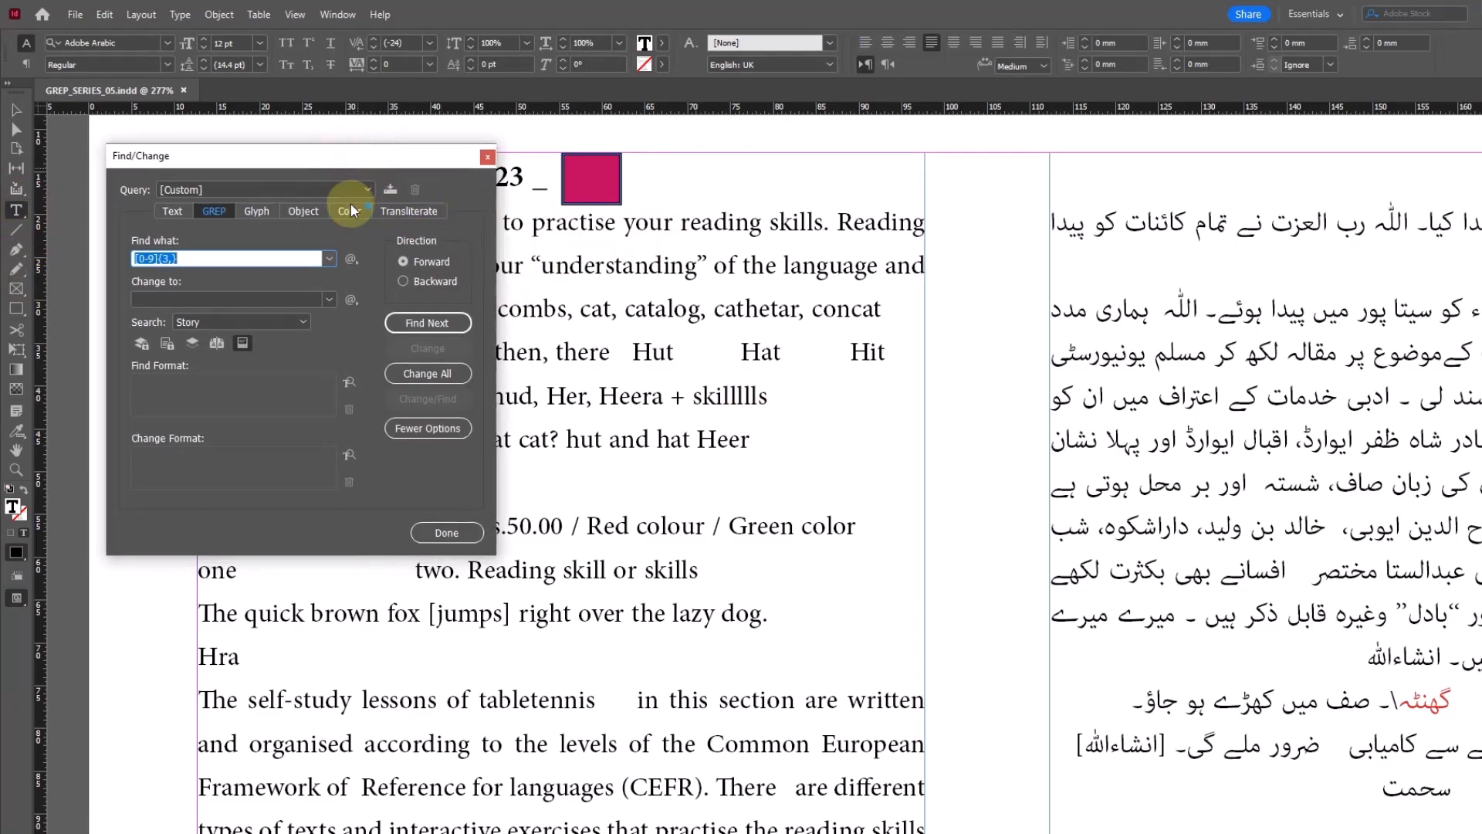
text(skil{})
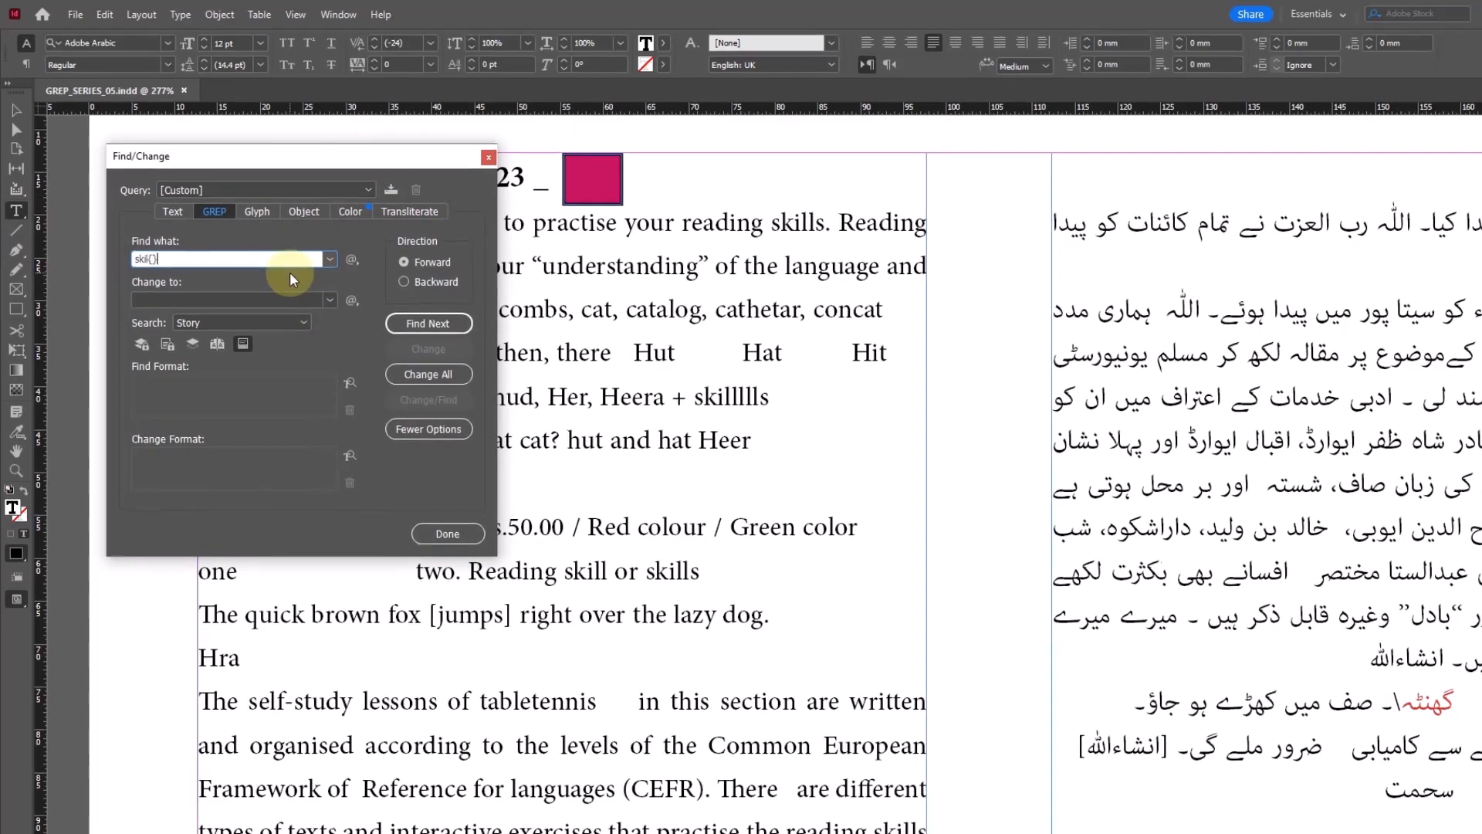
text(0,2)
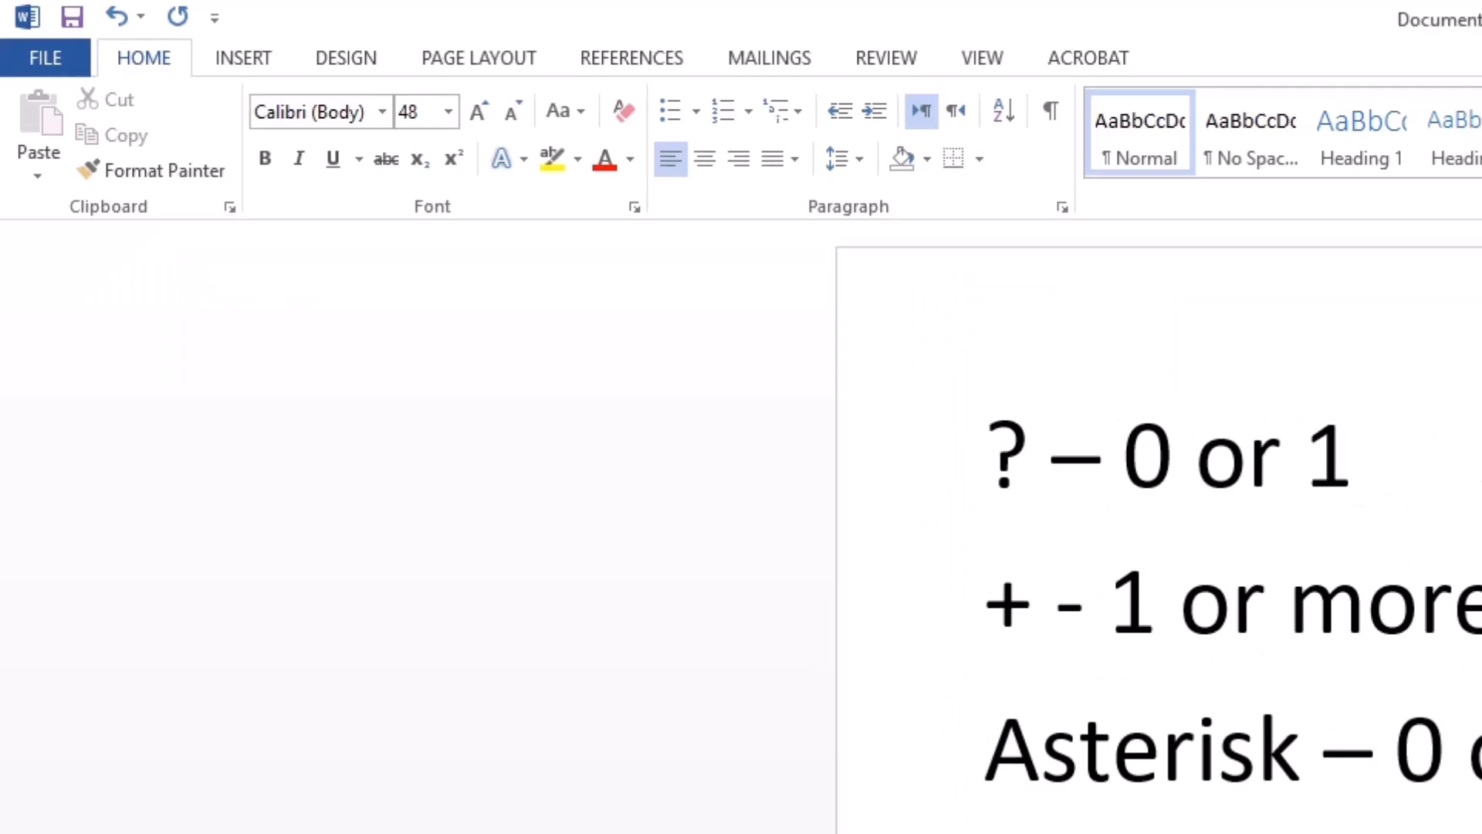
Switch to the Word notes and add the example skil{0,2}, with a lowercase s, on a new line below [0-9]{3,}.
text(s)
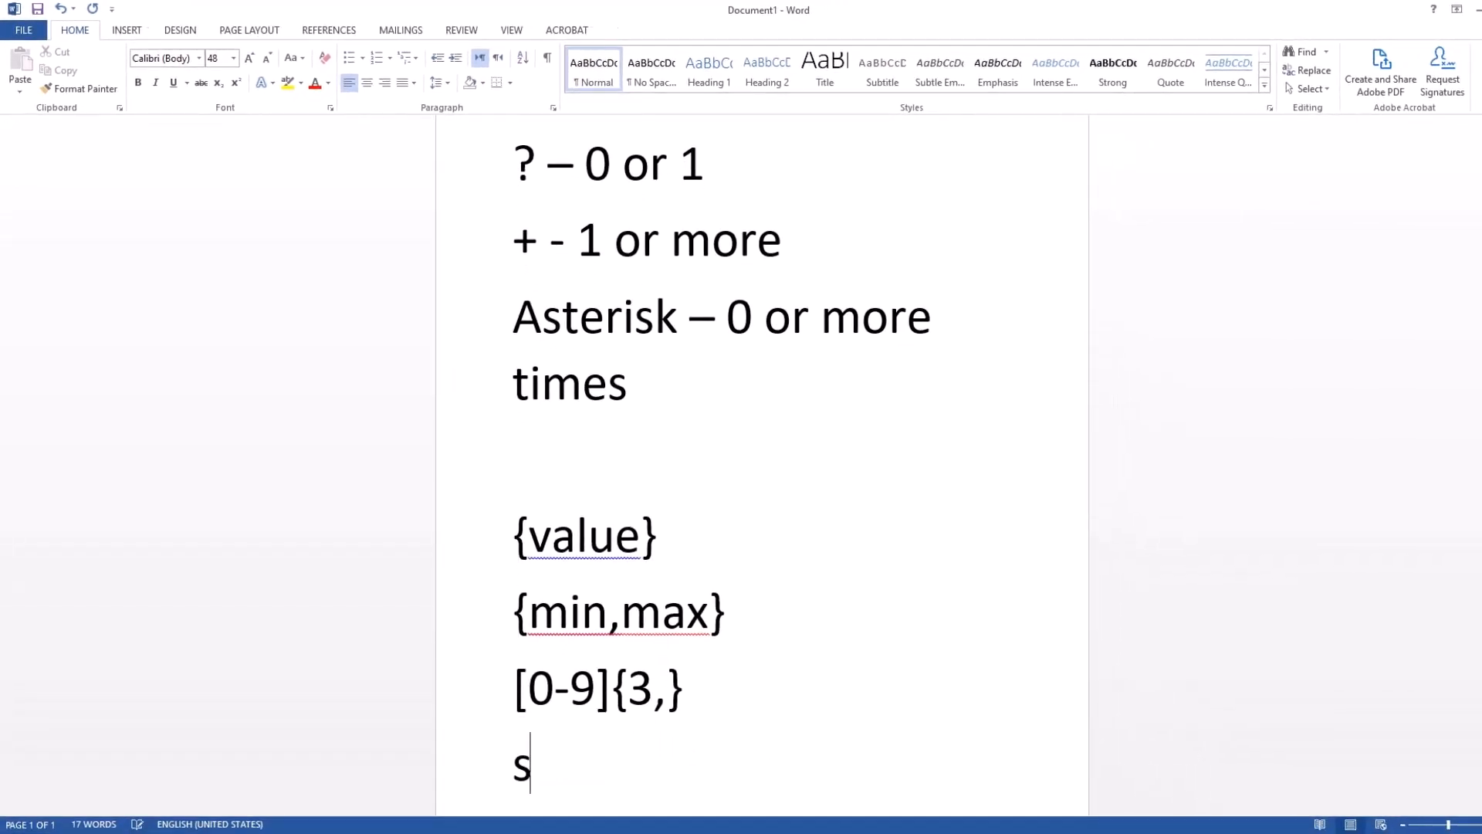
text(kikl)
key(BackSpace)
key(ctrl+s)
key(Escape)
key(BackSpace)
text(l{})
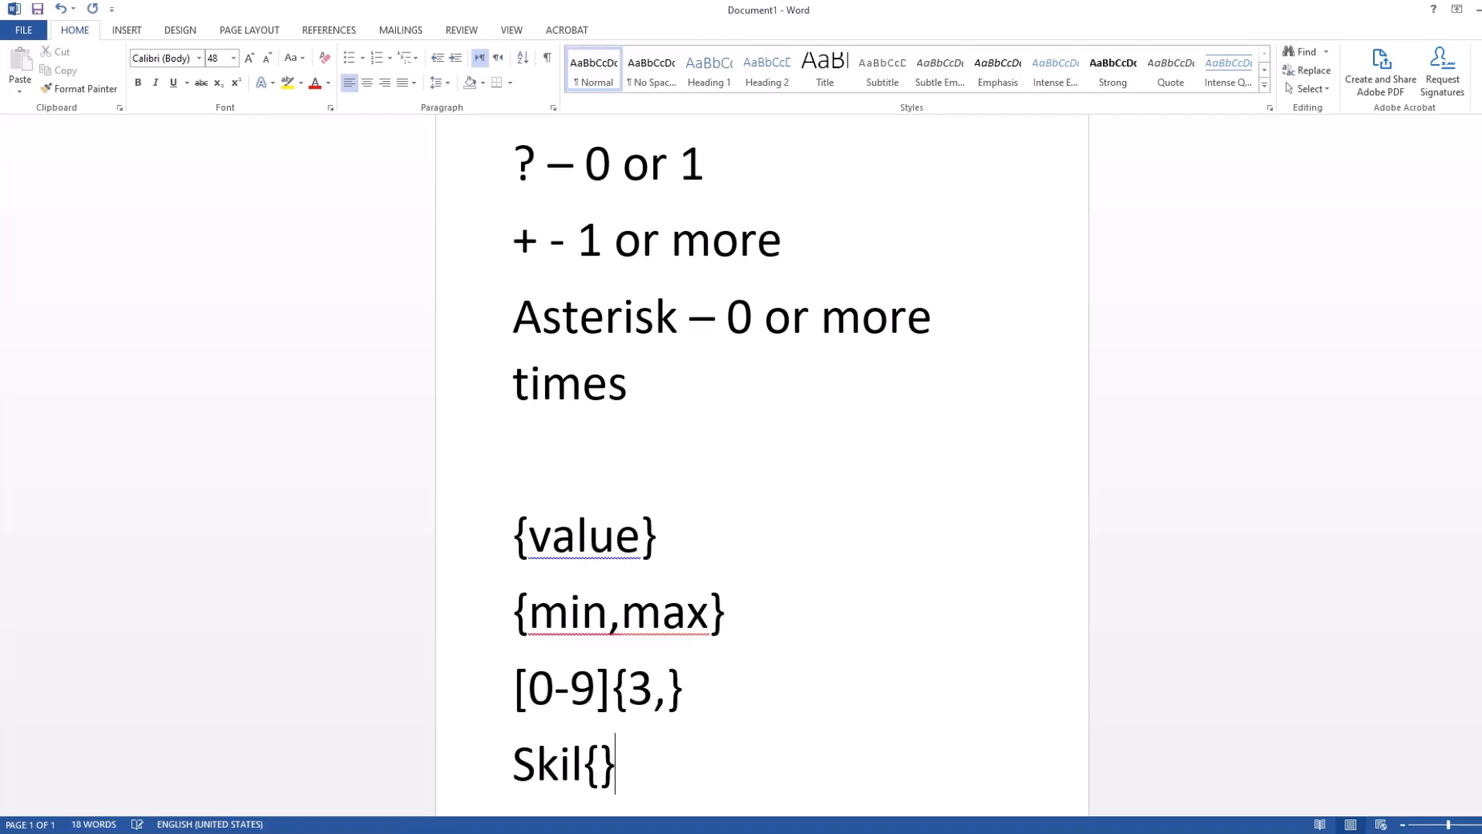
key(Left)
text(0,2)
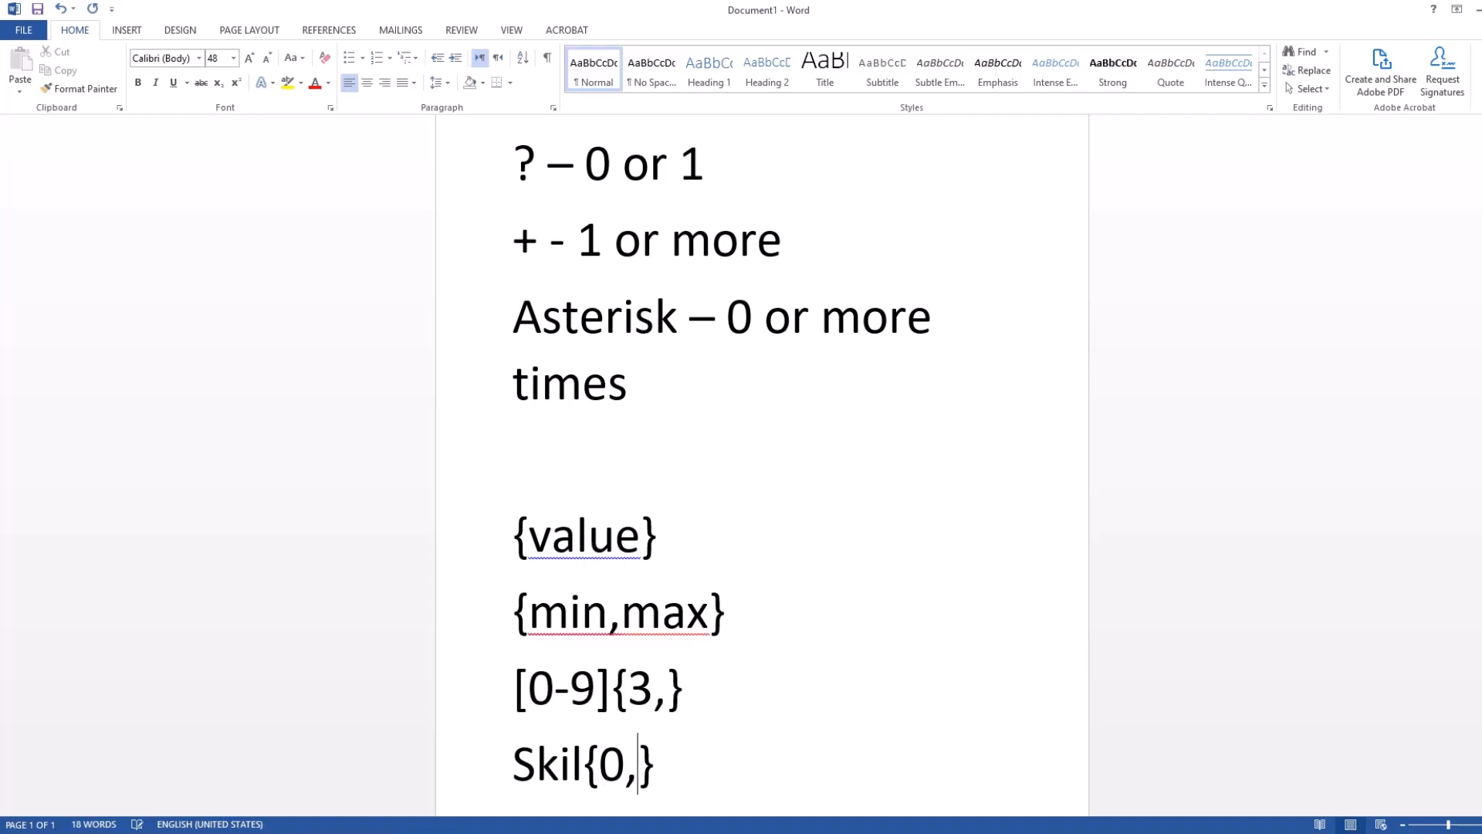
key(Home)
key(shift+Right)
text(s)
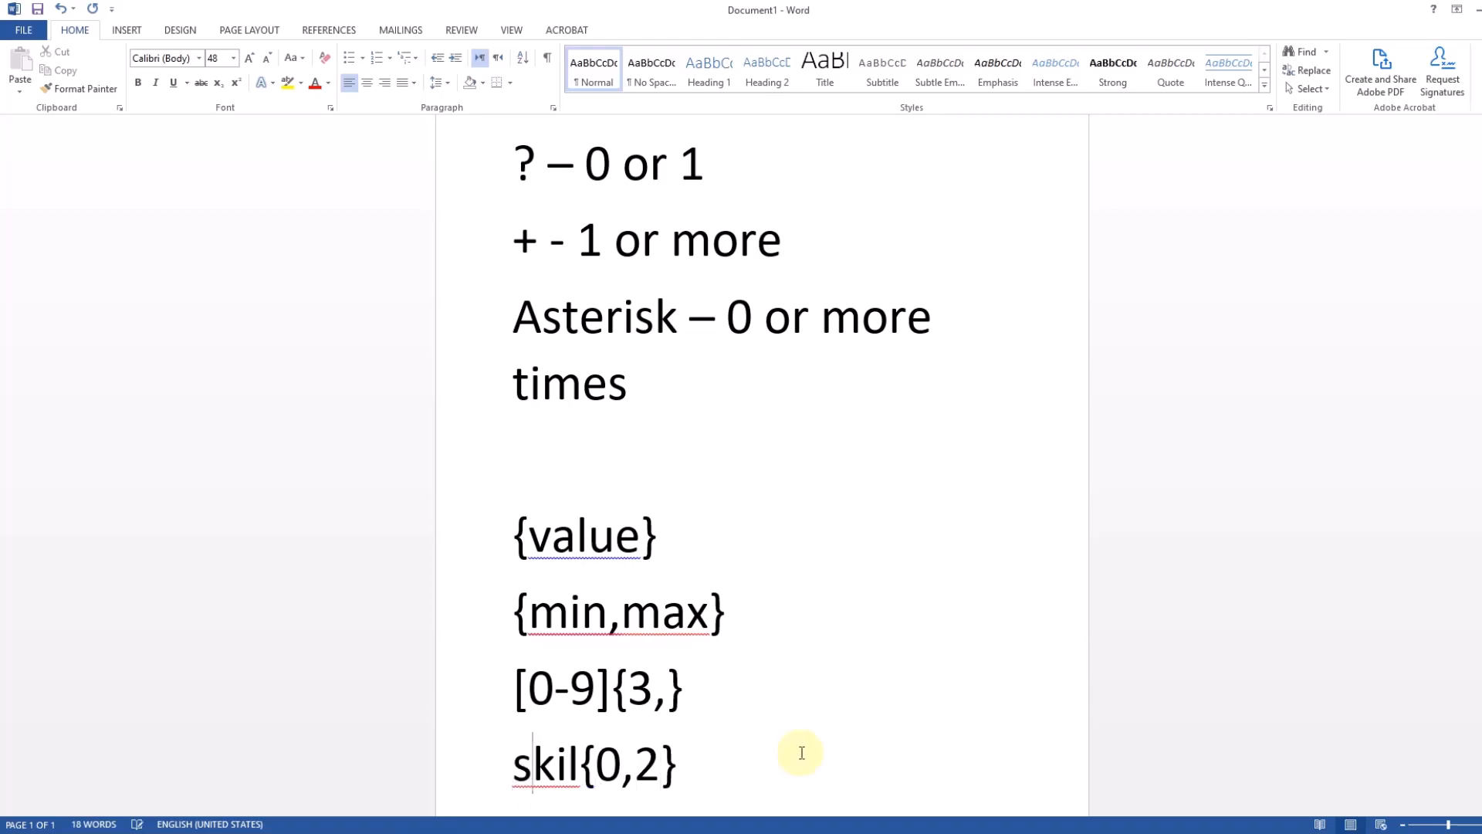
Go through the skil{0,2} example in the notes, examining its letters and the minimum and maximum repeat values.
key(Right)
key(Right)
key(shift+Right)
key(Right)
key(shift+Left)
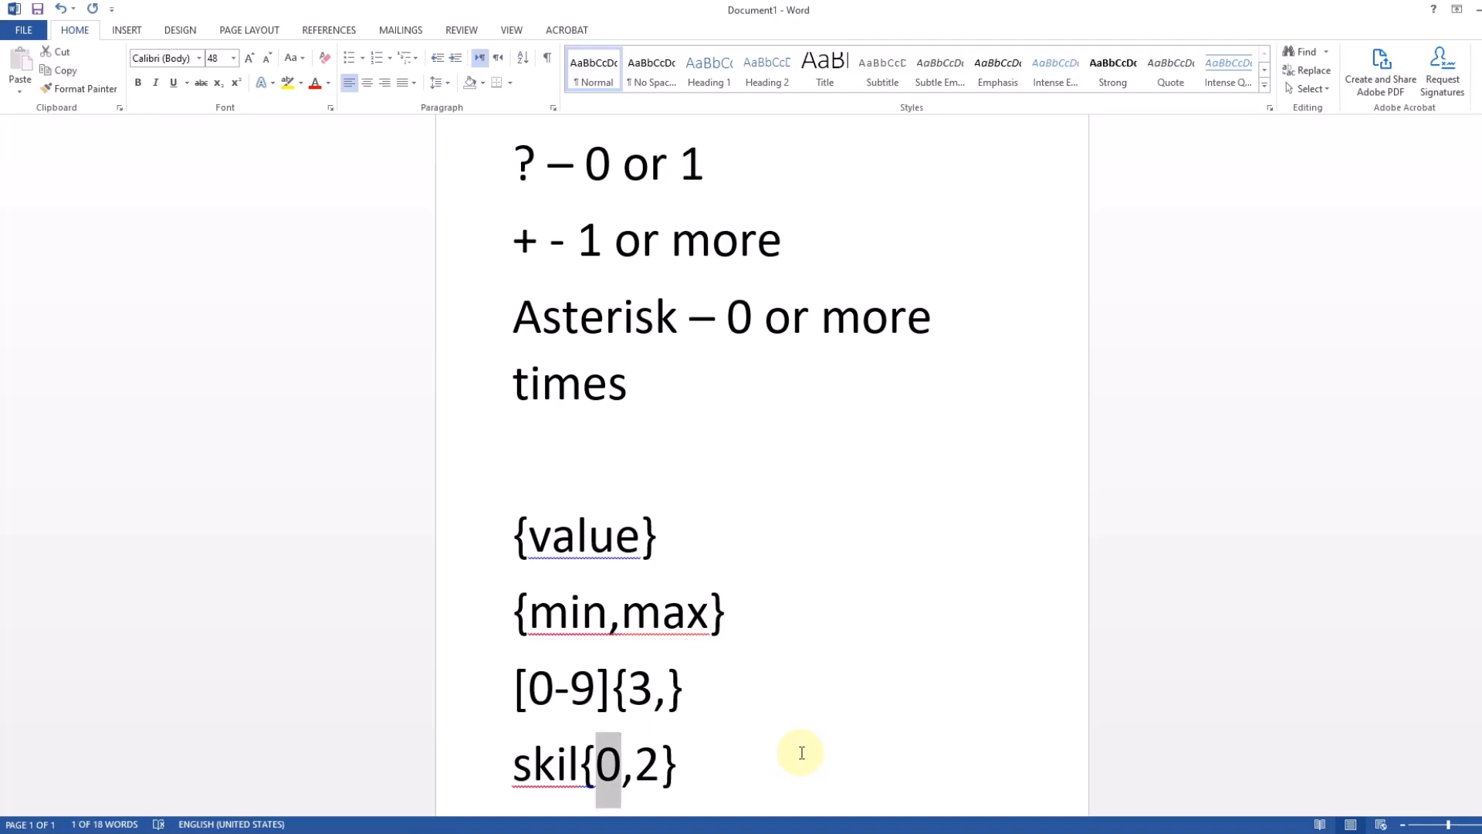
key(Right)
key(Right)
key(Right)
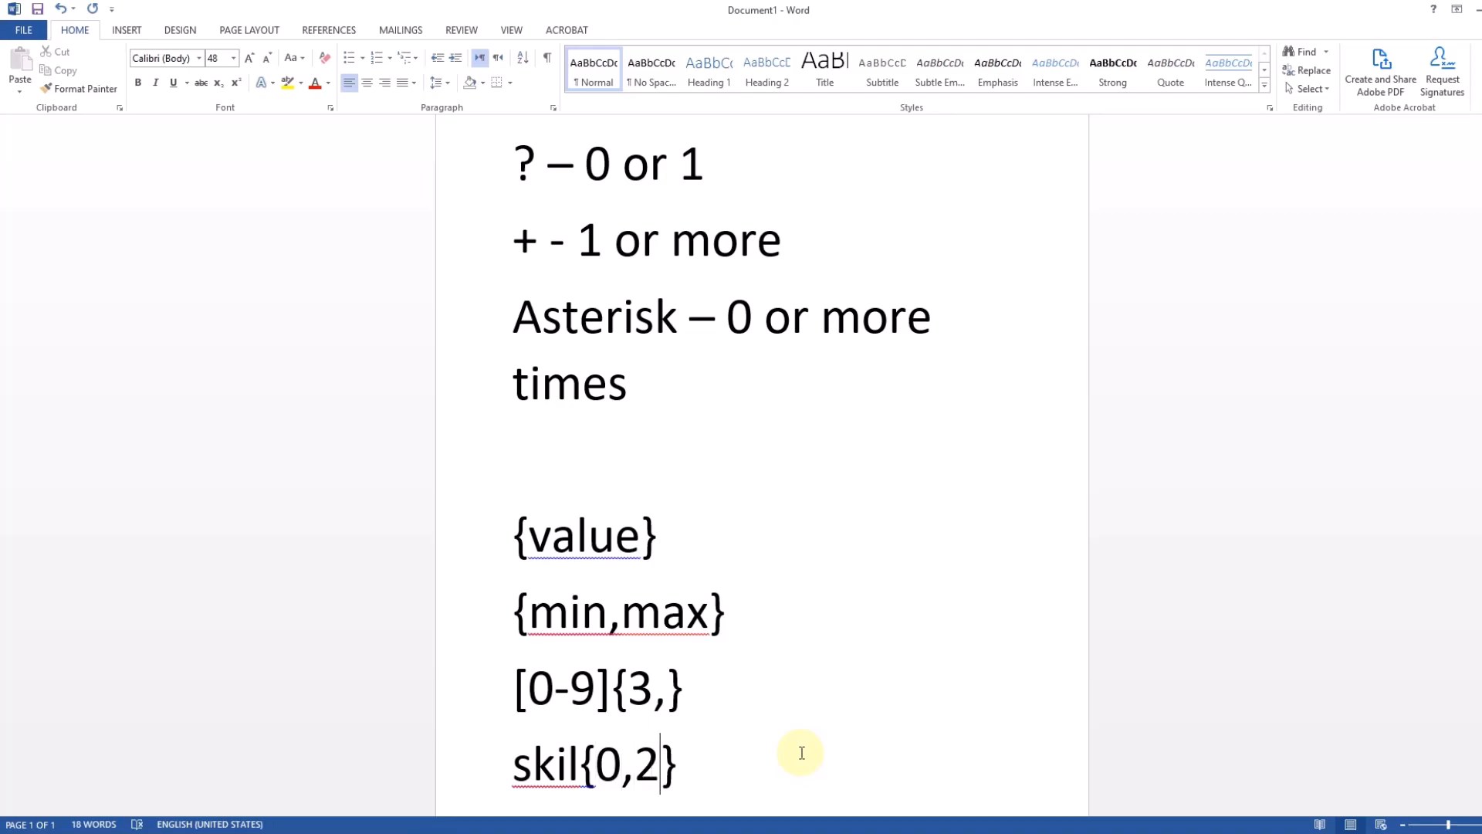
key(Left)
key(Left)
key(Left)
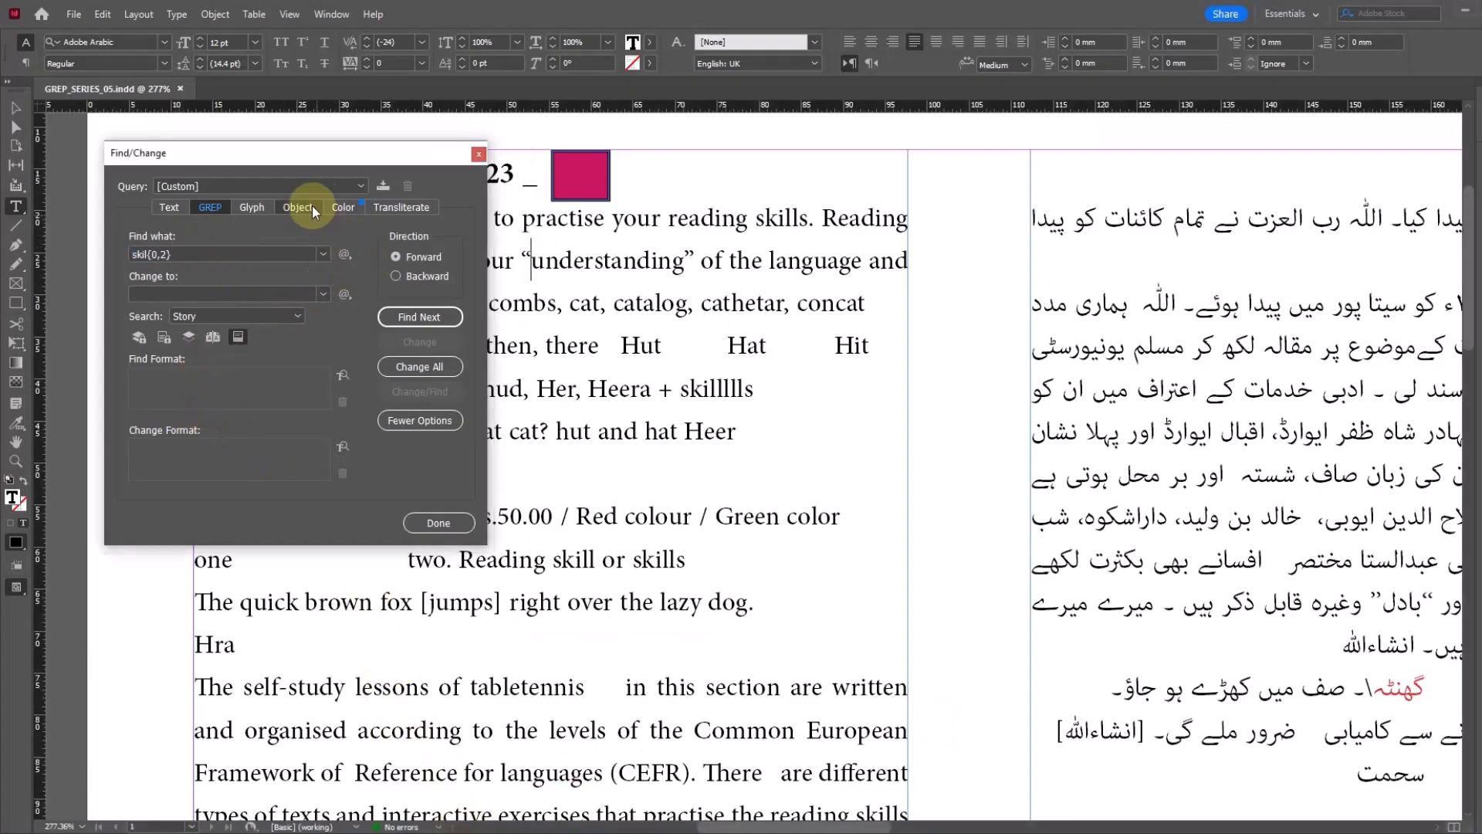
Switch to InDesign, move Find/Change off the English text, and search for skil{0,2} from the start of the heading.
drag(335, 158, 1156, 140)
click(199, 173)
click(1238, 297)
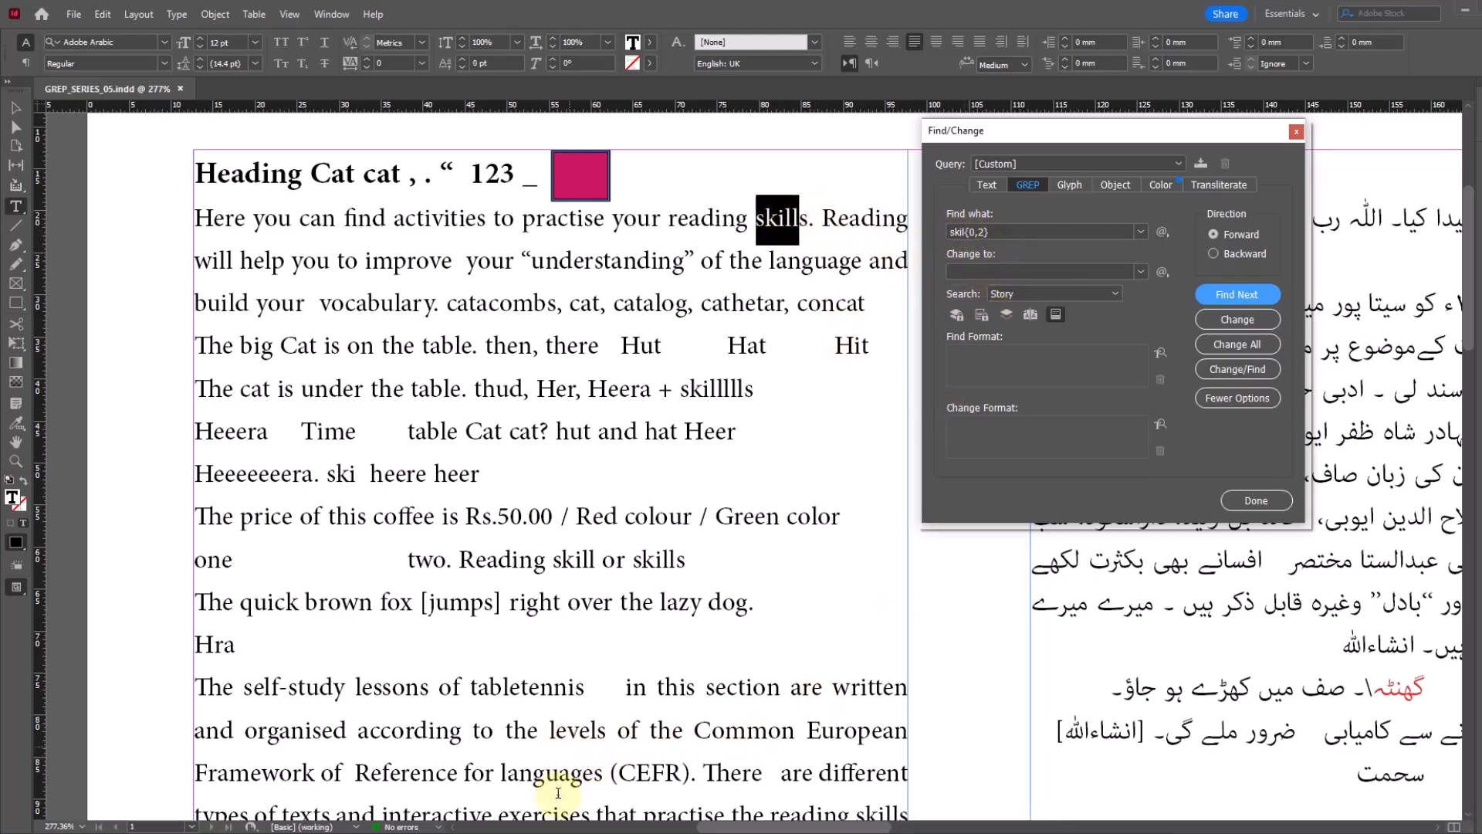
Highlight {0,2} in the Word notes, return to InDesign, and find the next two matches of the pattern.
key(alt+Tab)
drag(681, 778, 580, 769)
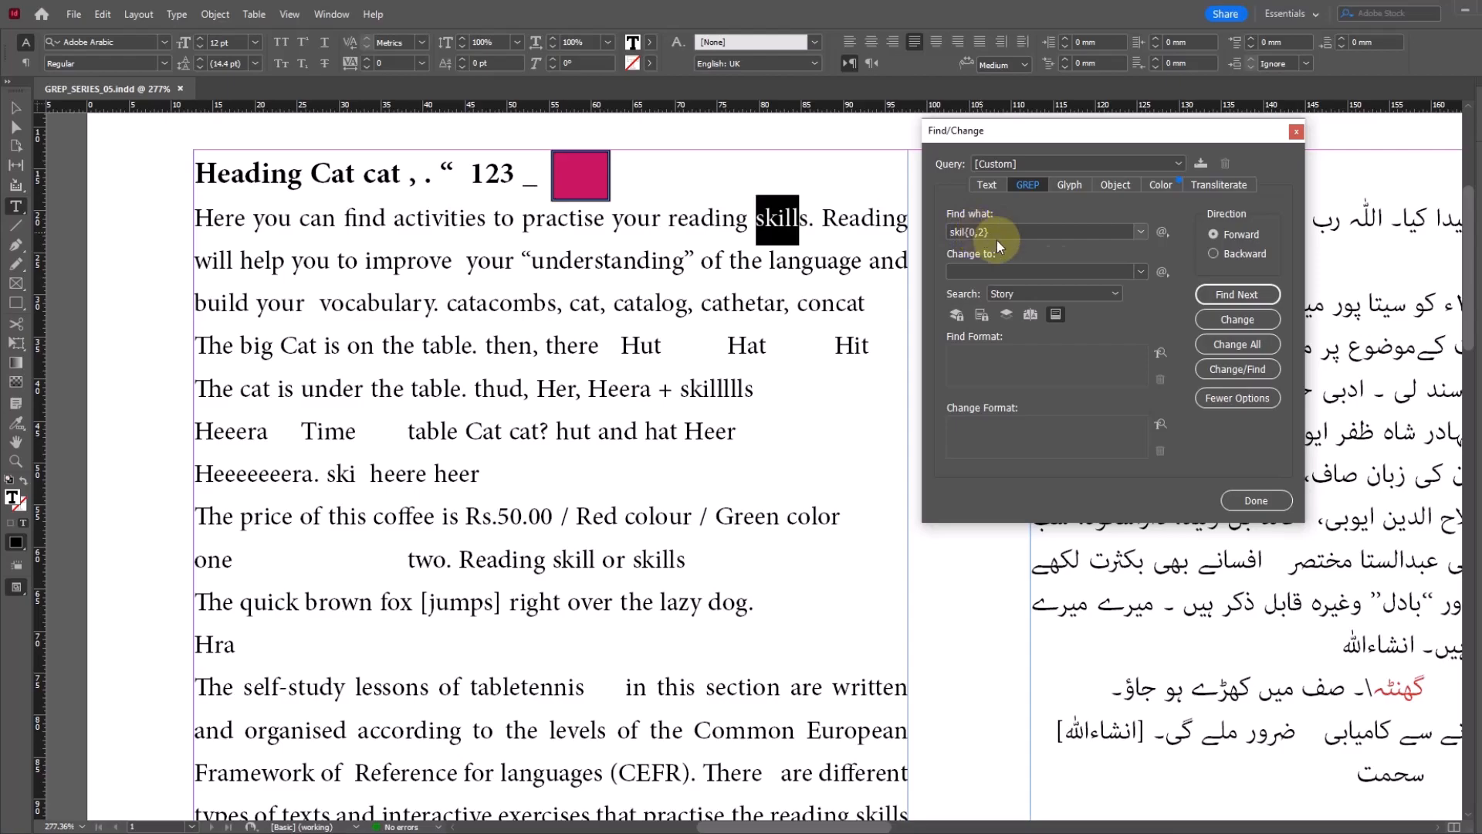
click(1250, 296)
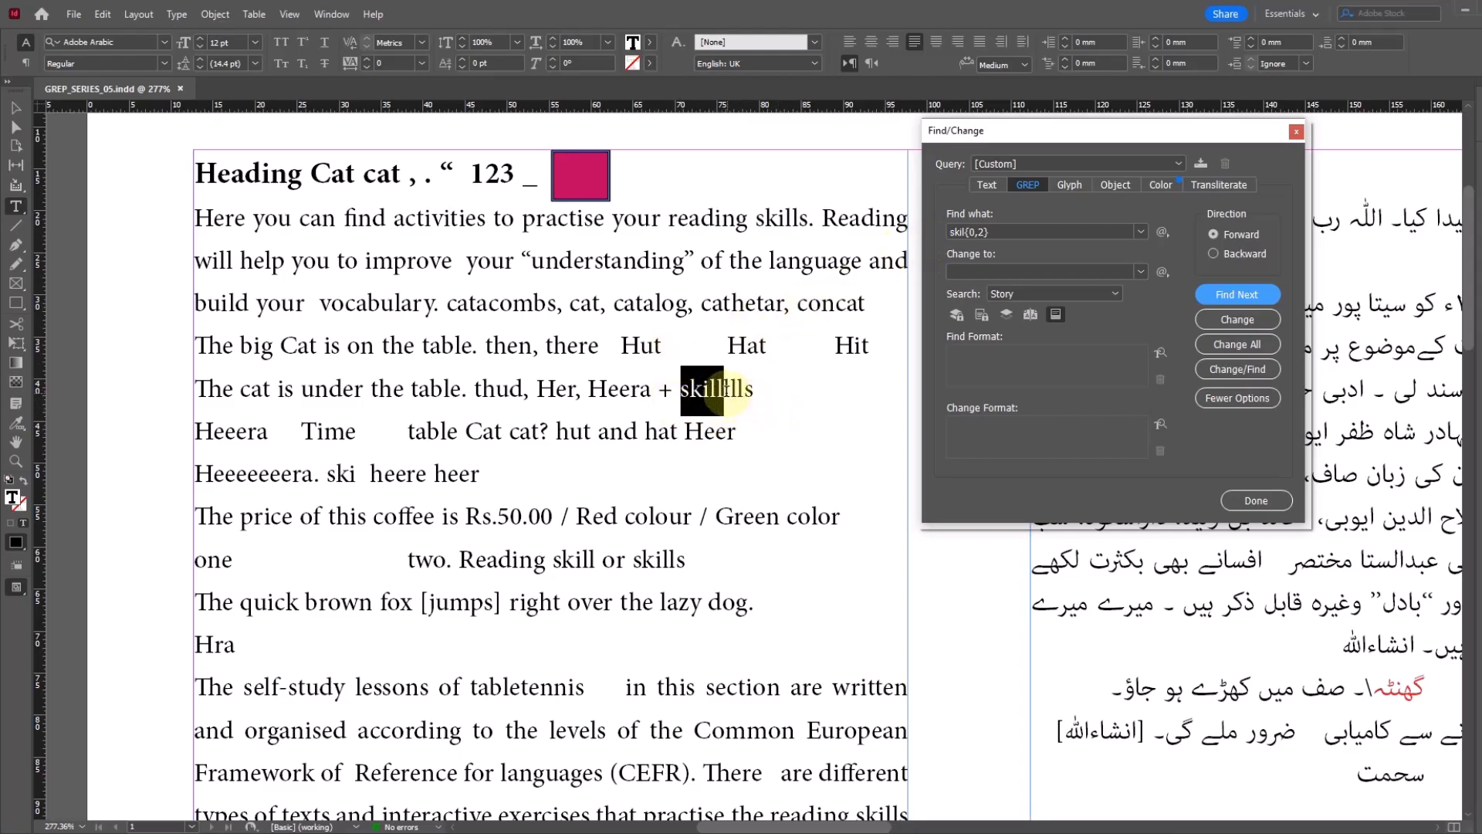
click(1228, 294)
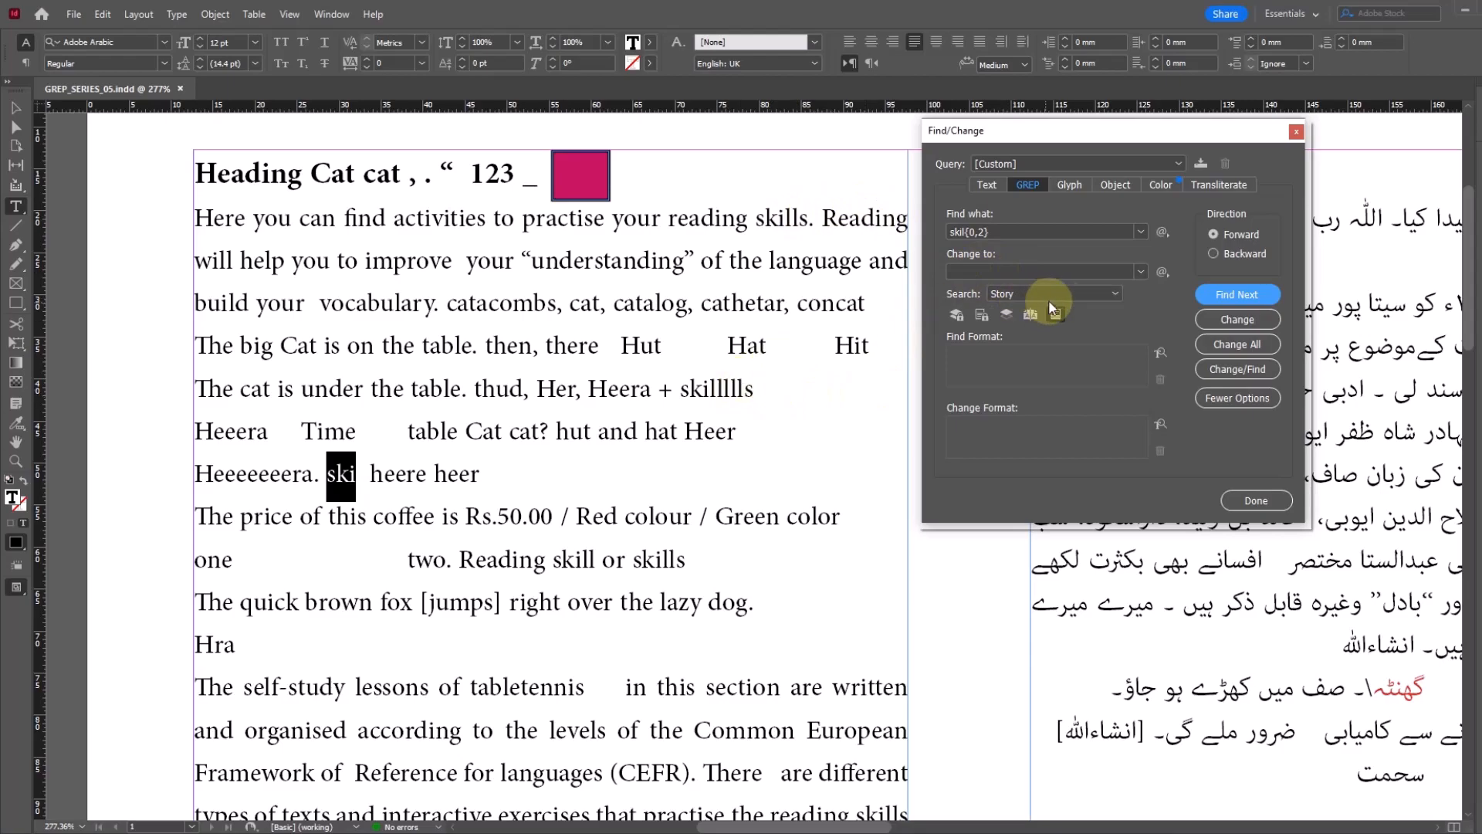
Step through the remaining skil{0,2} matches to the end of the story and close Find/Change.
click(1254, 297)
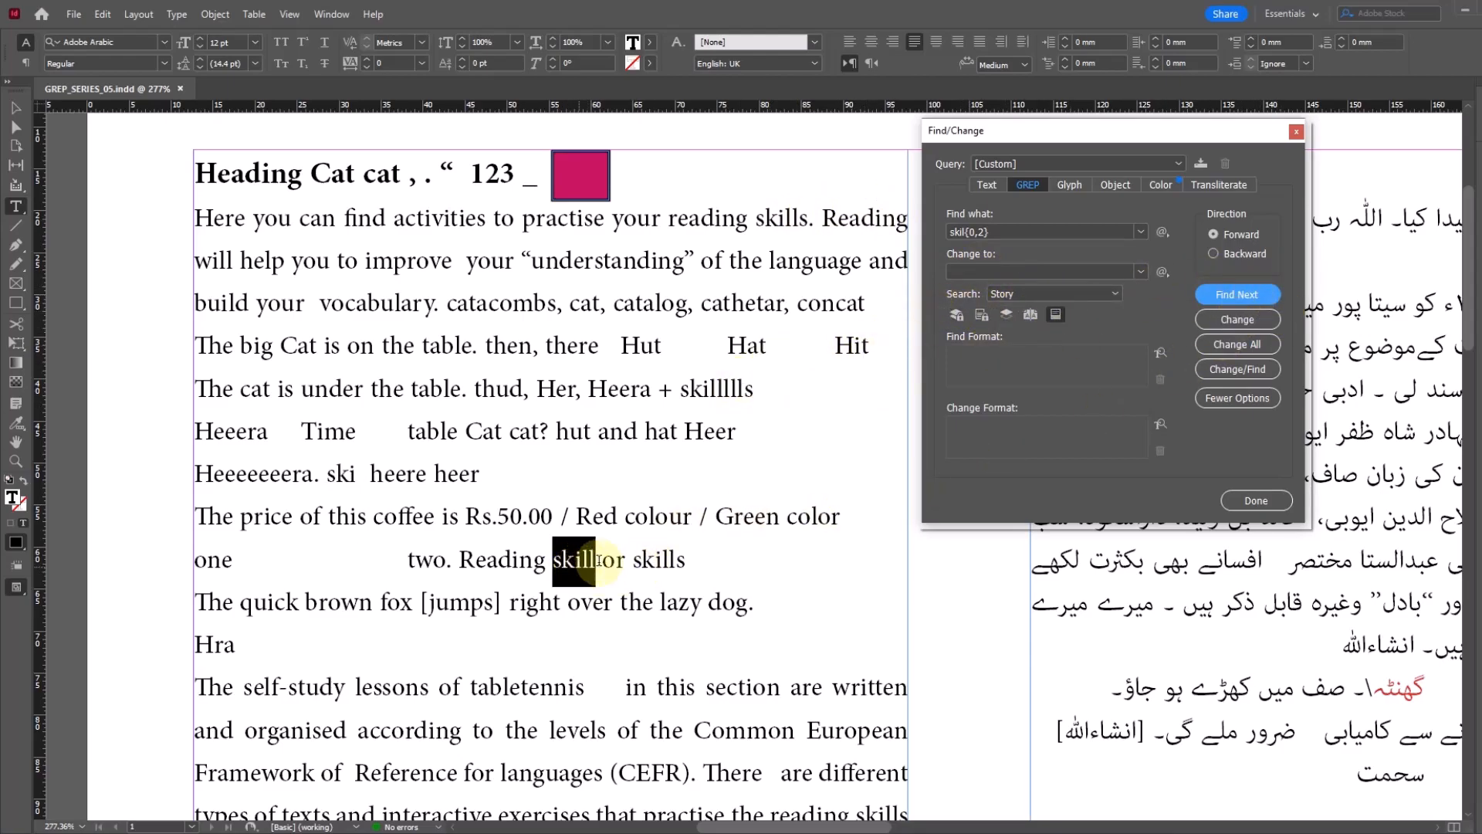
click(1237, 295)
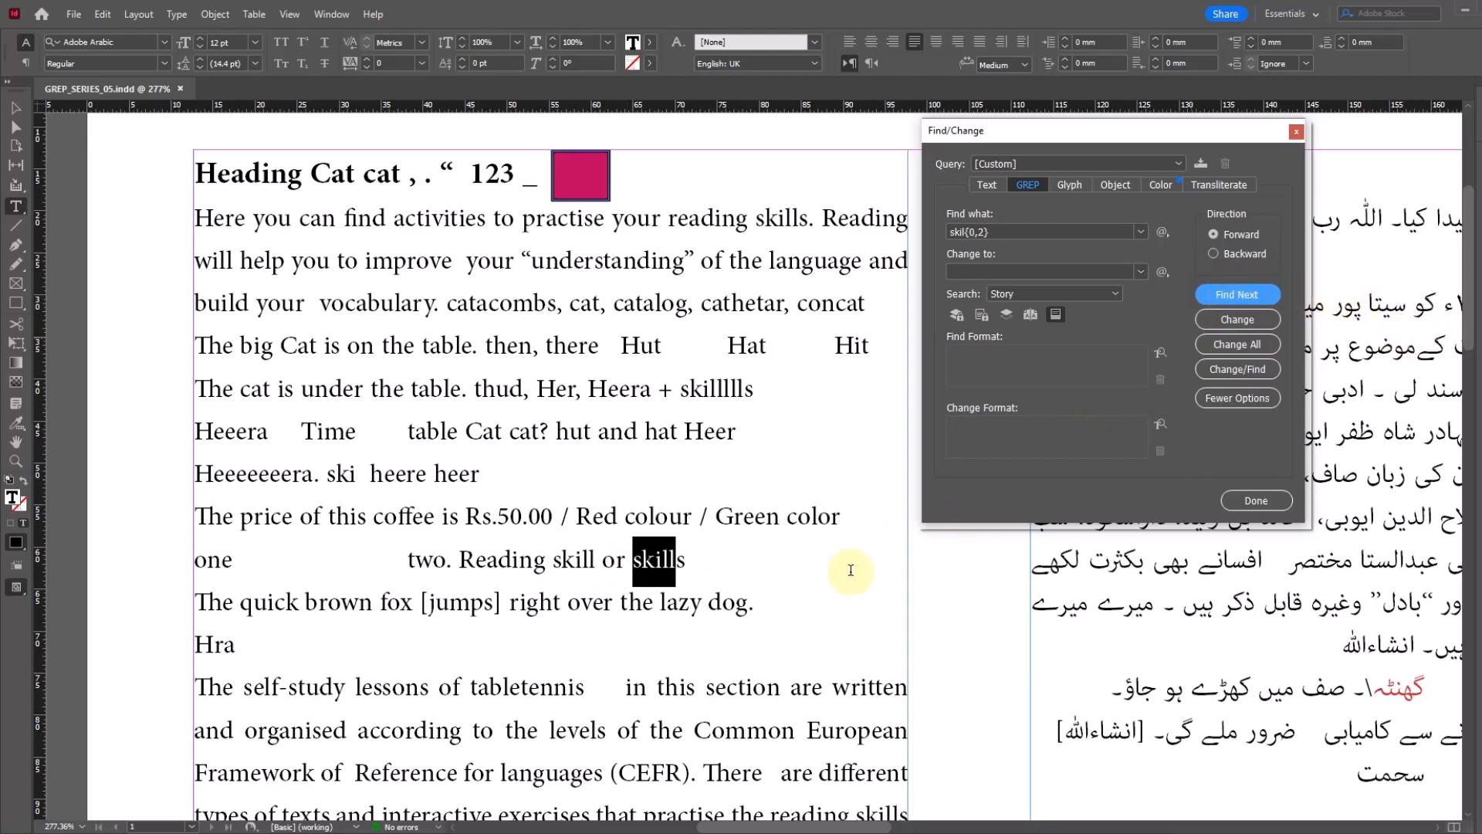
click(1237, 294)
scroll(1020, 614, down, 4)
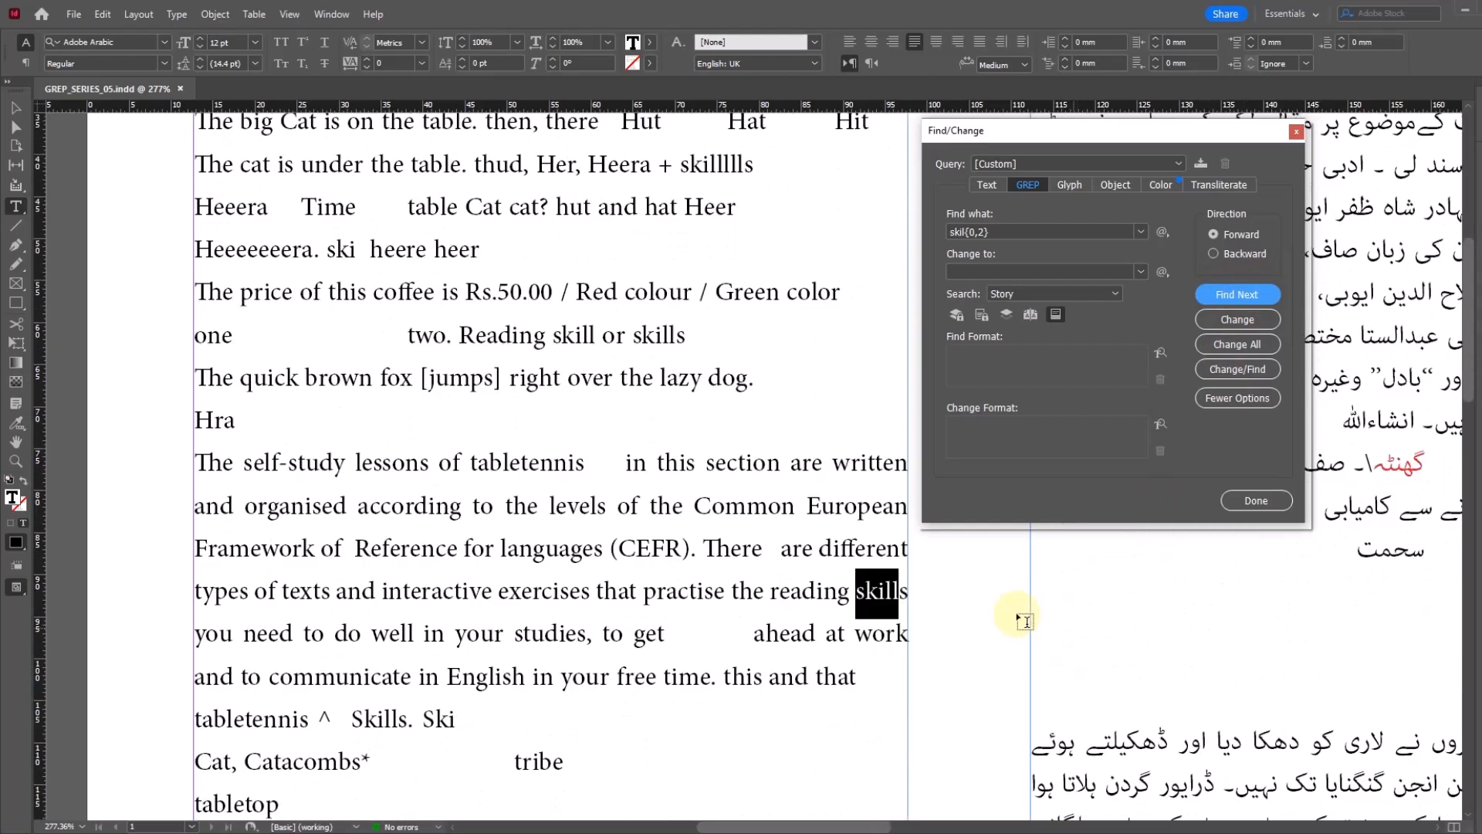
click(1237, 294)
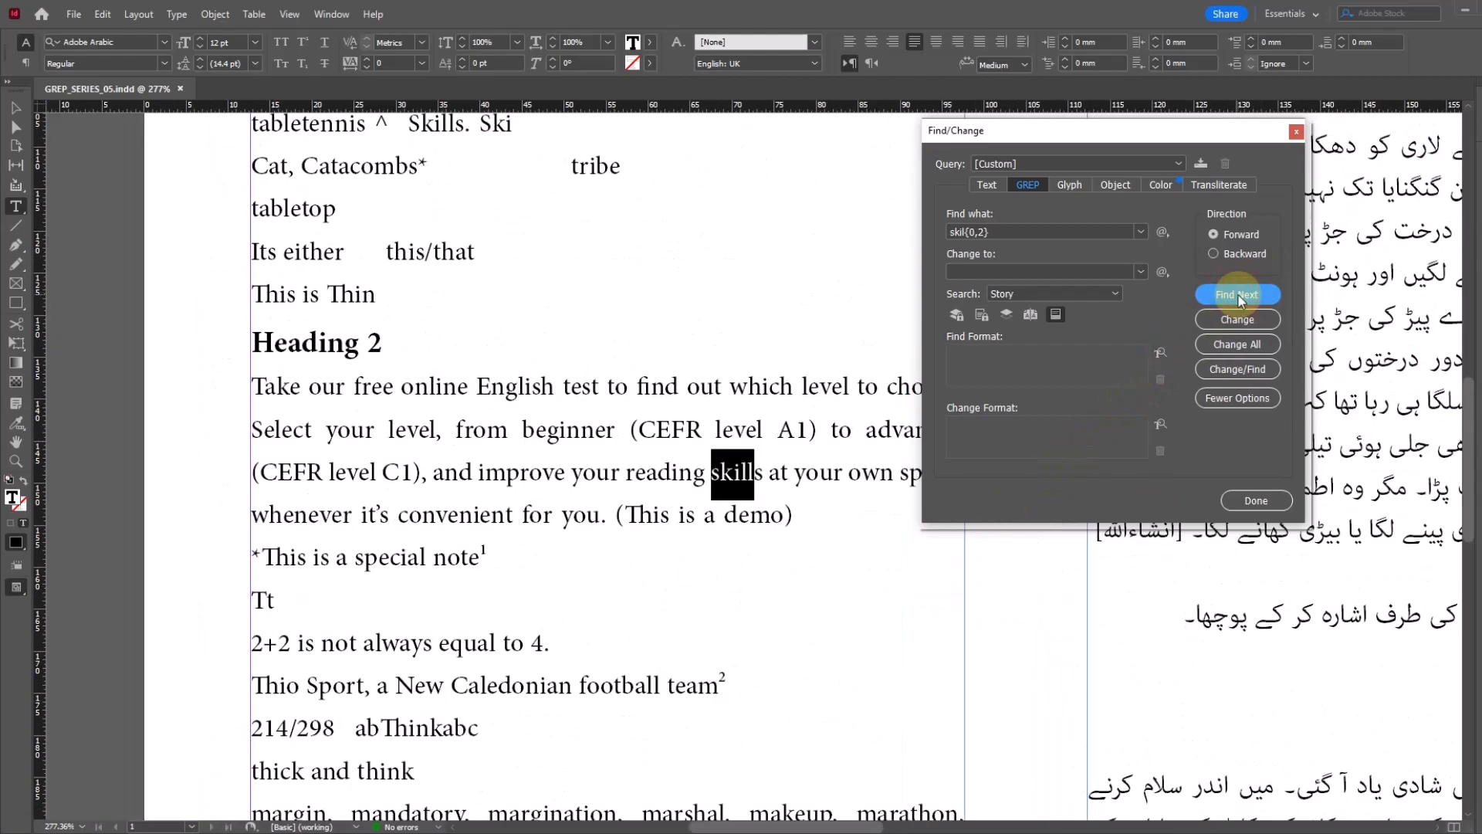
click(1237, 294)
click(890, 440)
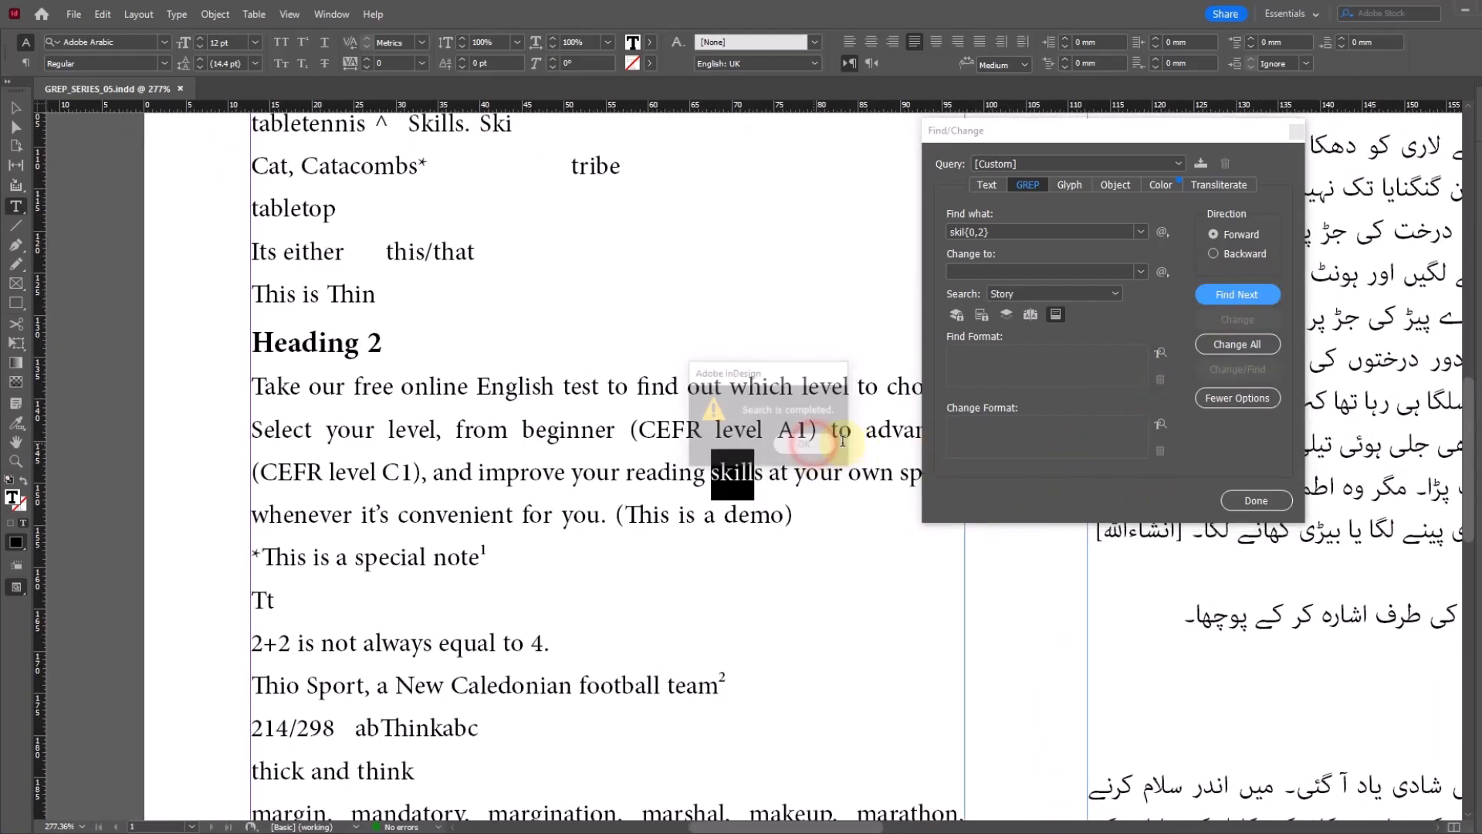
click(1252, 504)
Show the hidden characters in the document, with the beginning of both text columns in view.
click(16, 108)
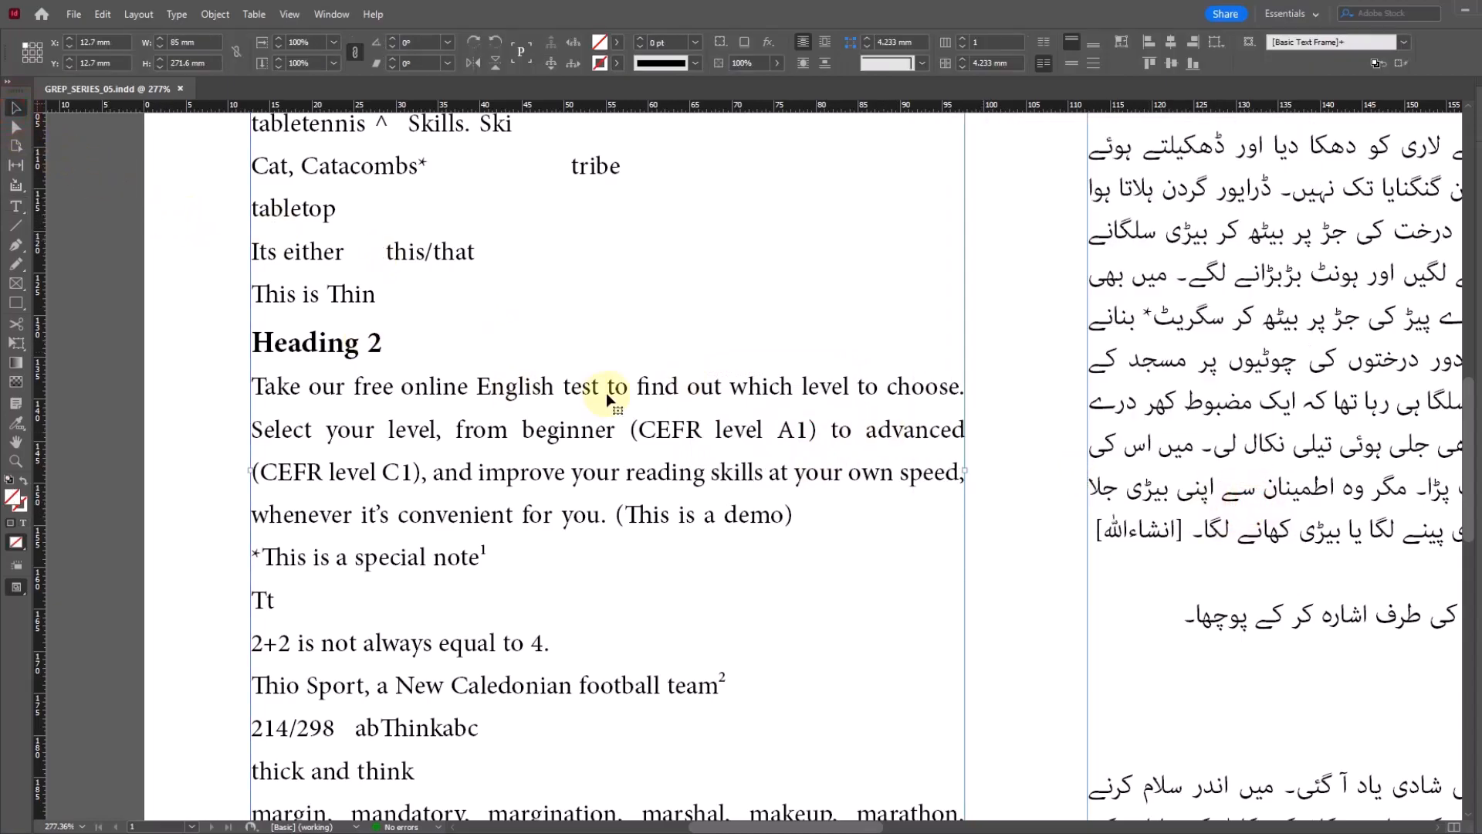
key(ctrl+minus)
drag(860, 334, 662, 611)
drag(694, 311, 671, 368)
drag(662, 231, 679, 343)
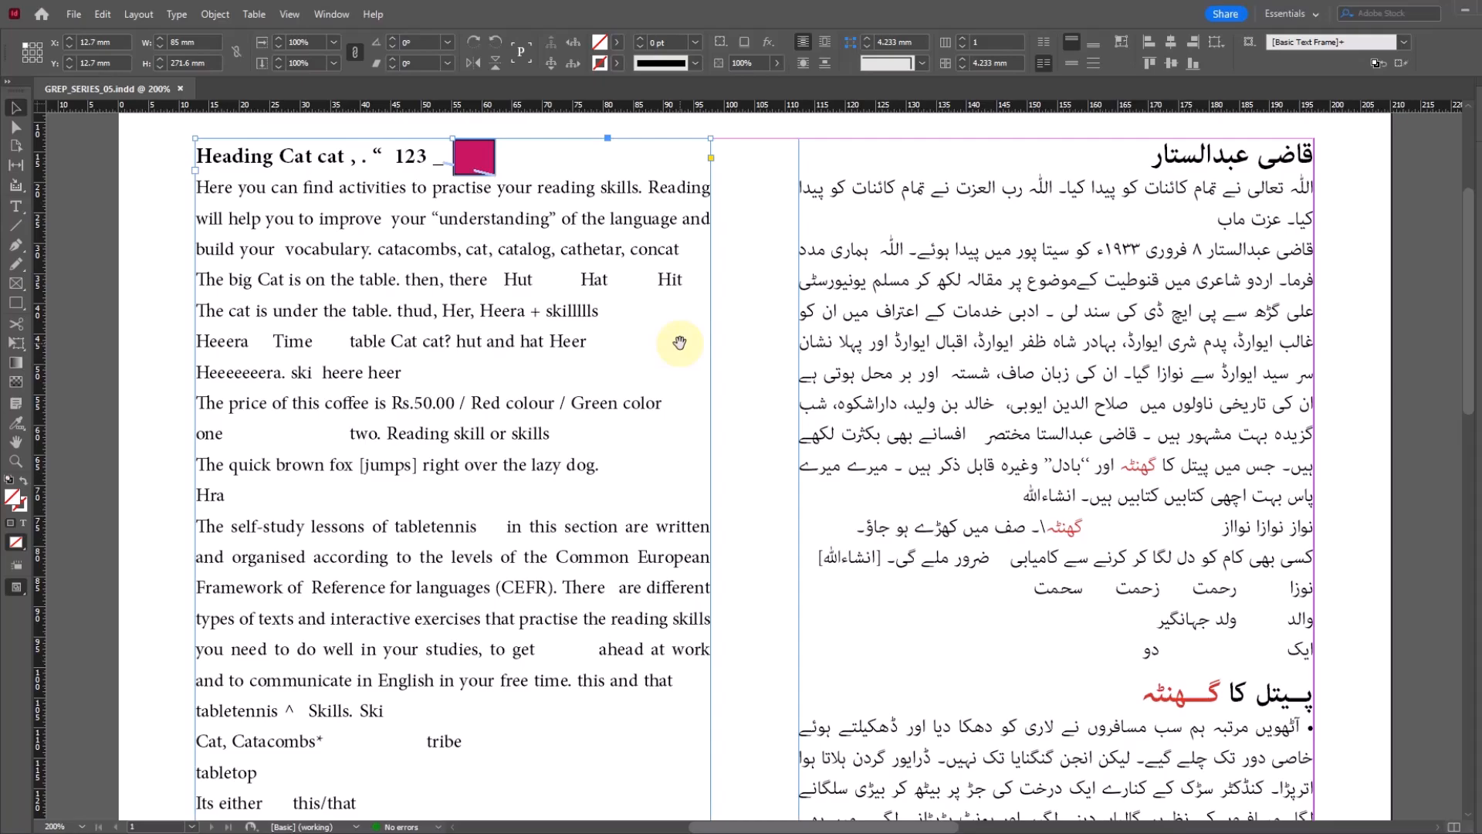
key(ctrl+alt+i)
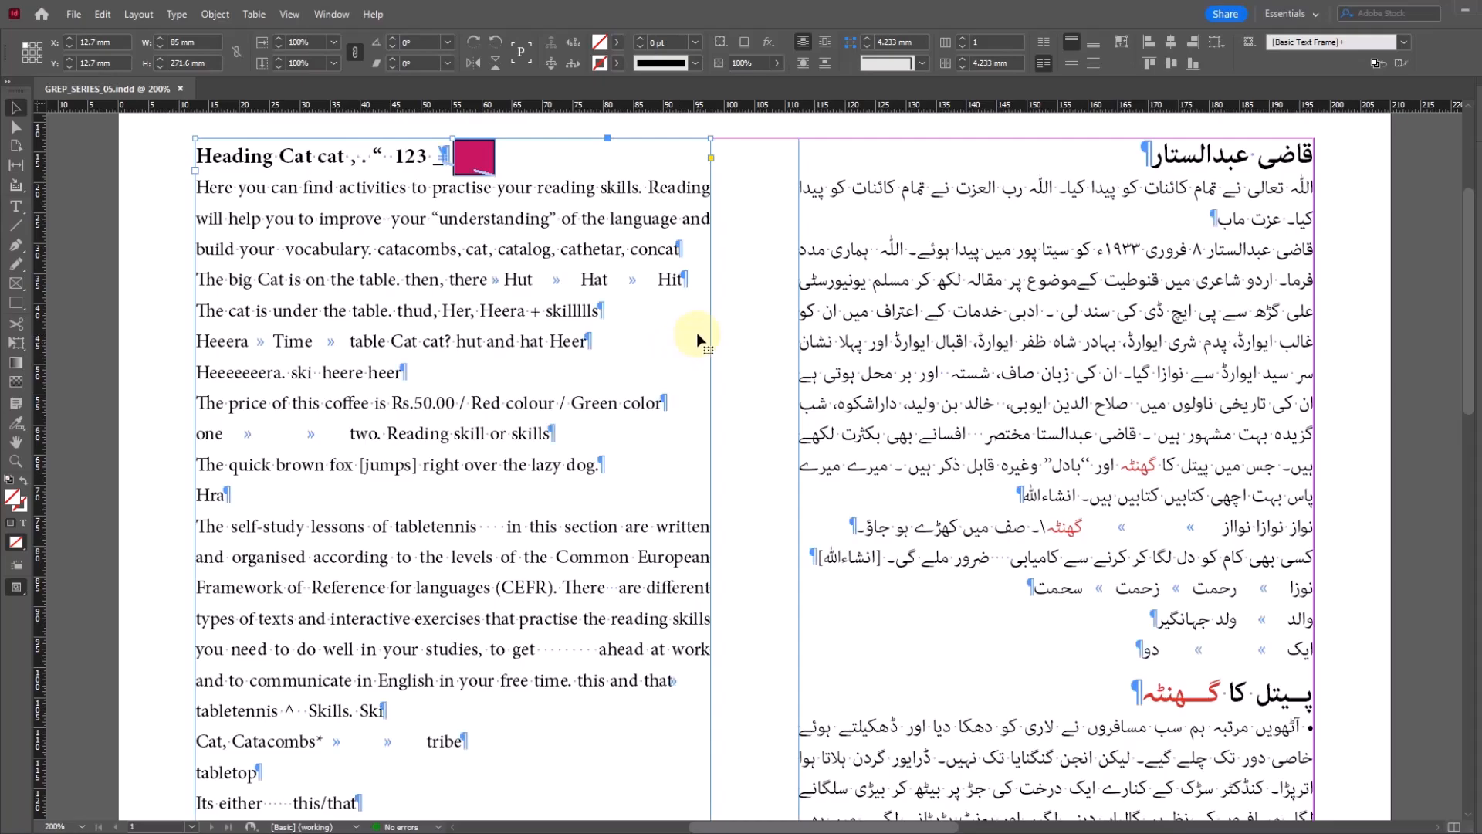
Examine the space and tab markers between words from the heading down to the self-study lessons paragraph.
drag(487, 255, 449, 299)
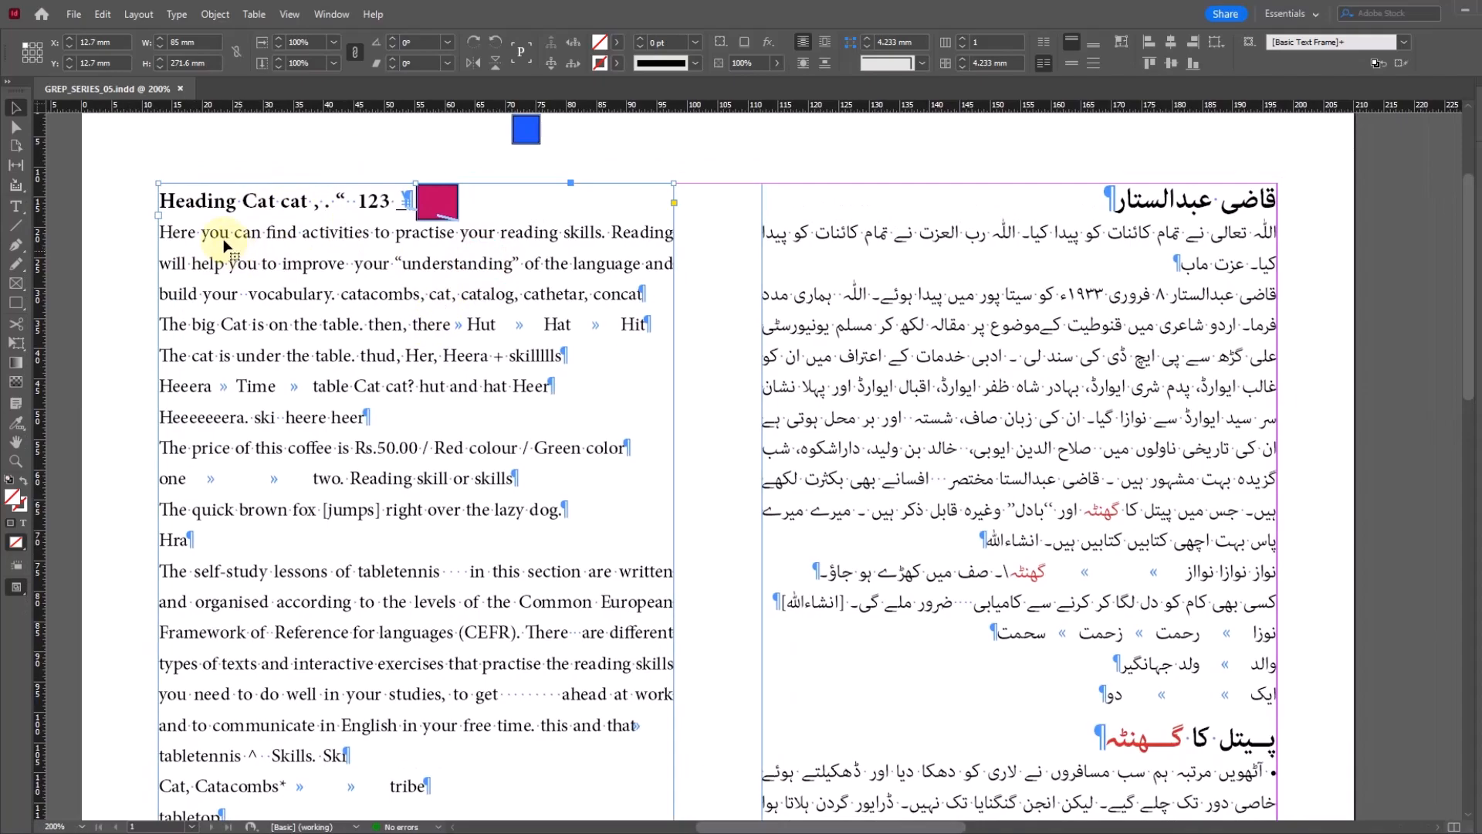
drag(121, 158, 695, 571)
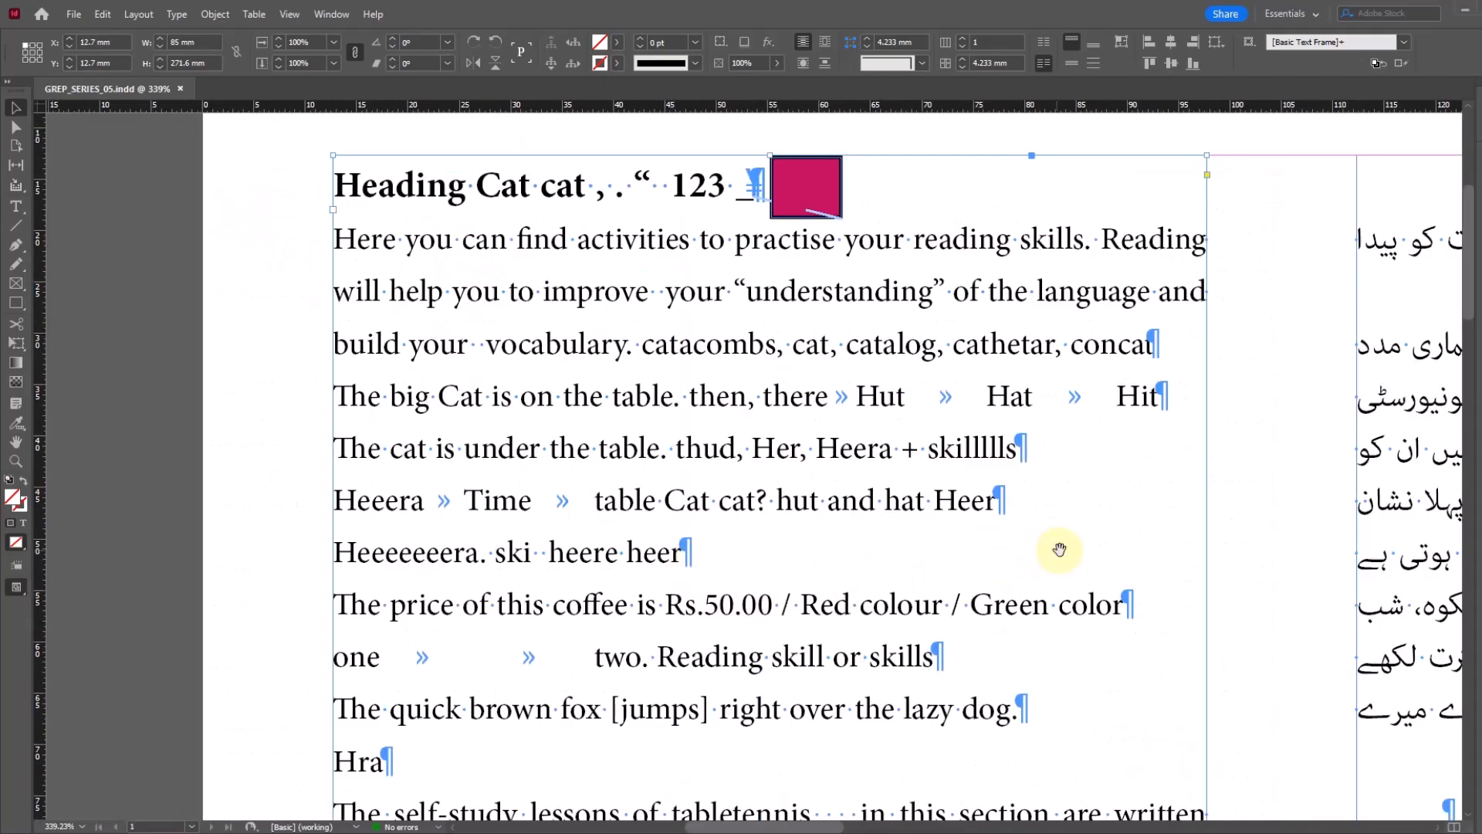
drag(1059, 549, 855, 546)
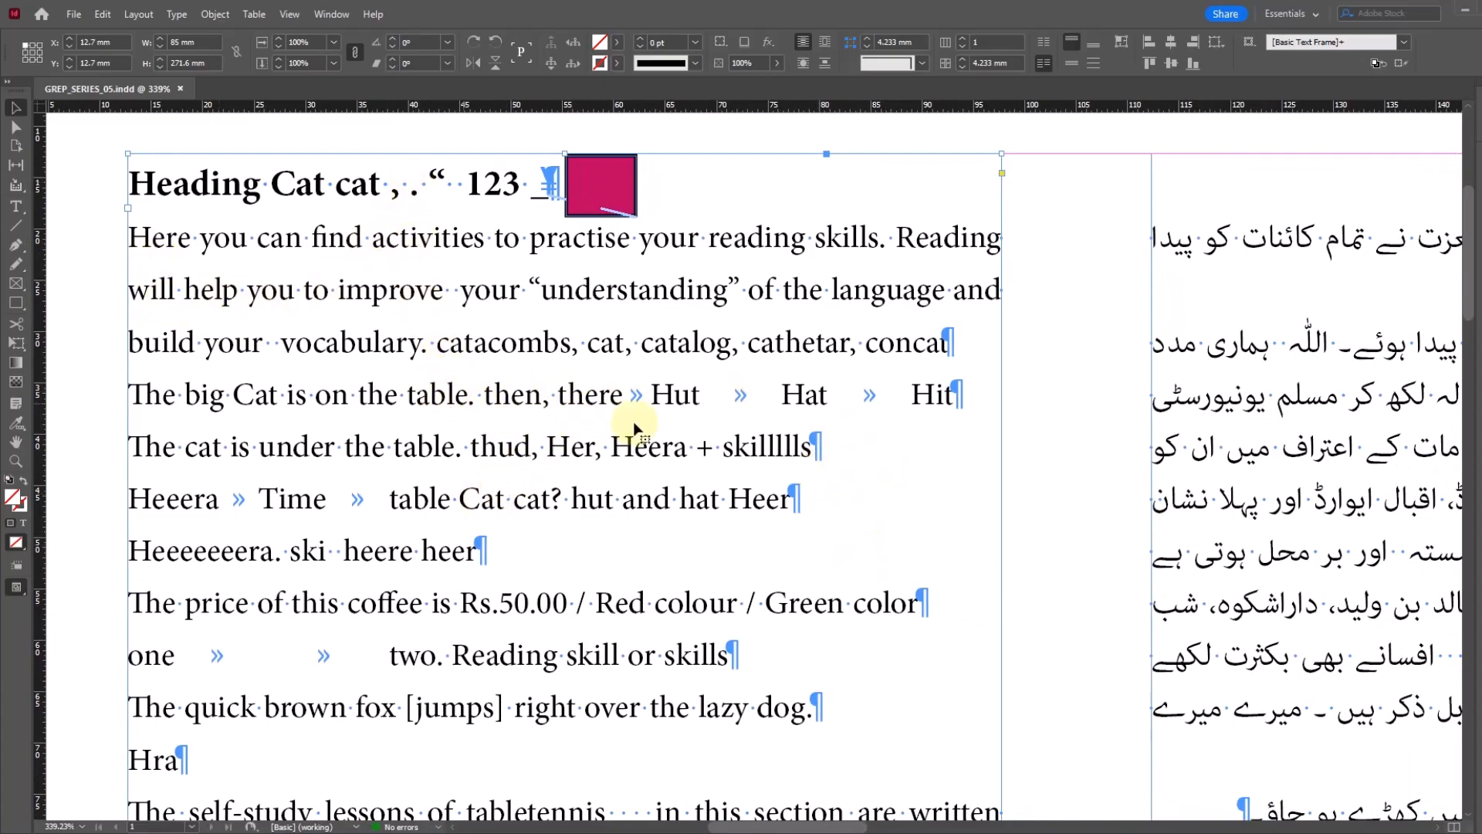
scroll(706, 448, down, 1)
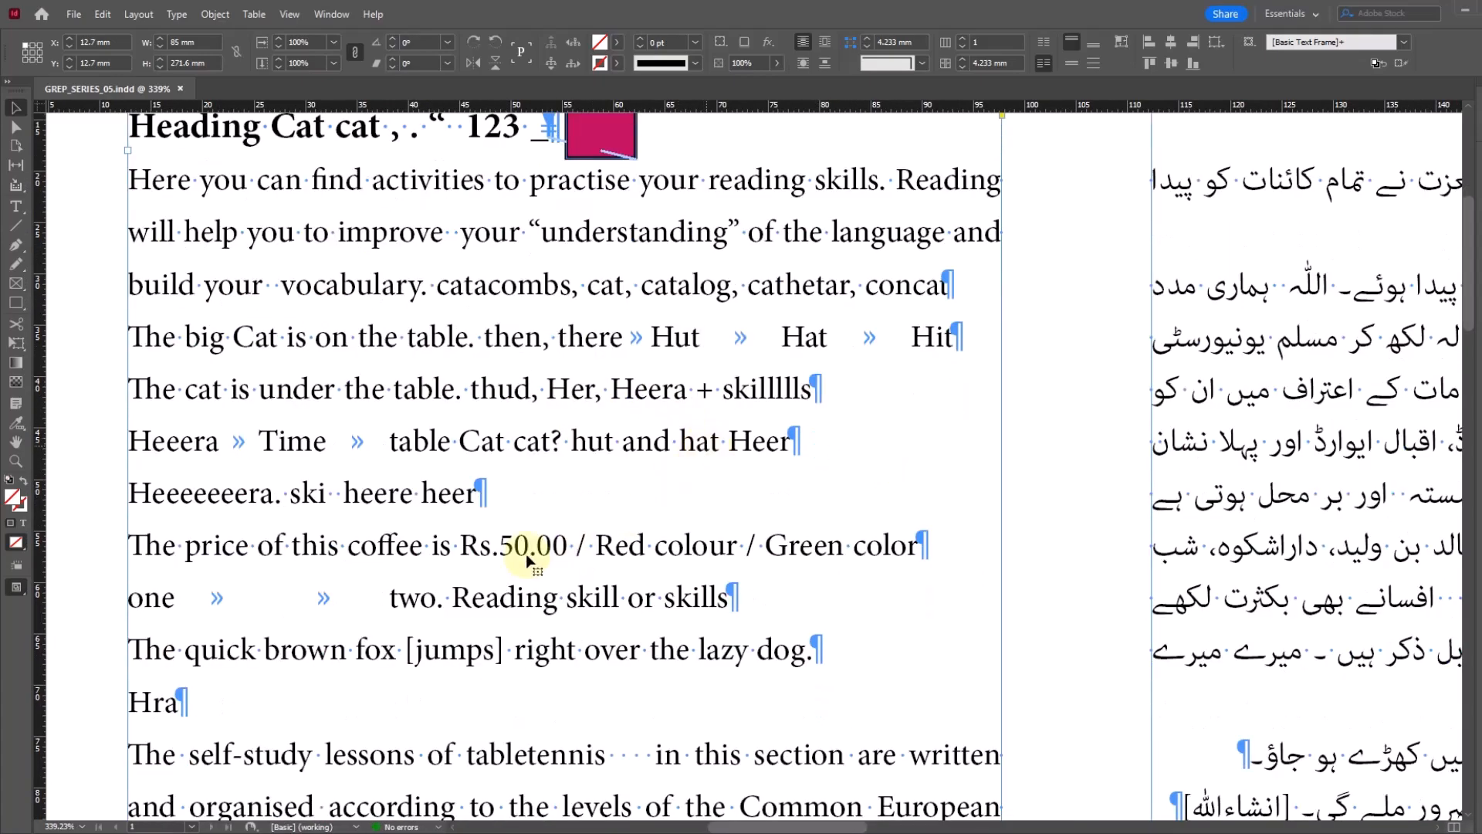
scroll(205, 293, up, 3)
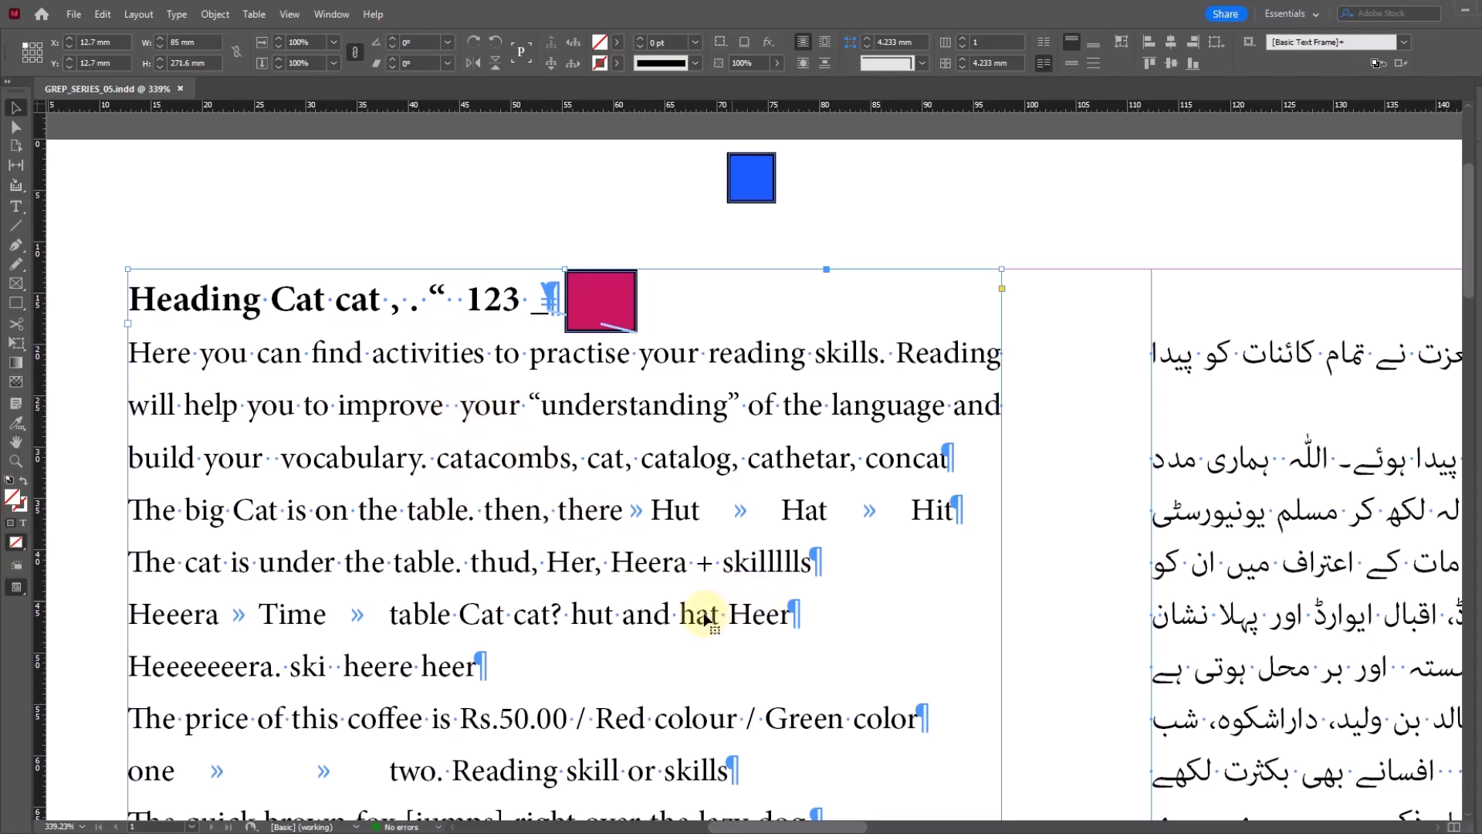
scroll(731, 637, down, 3)
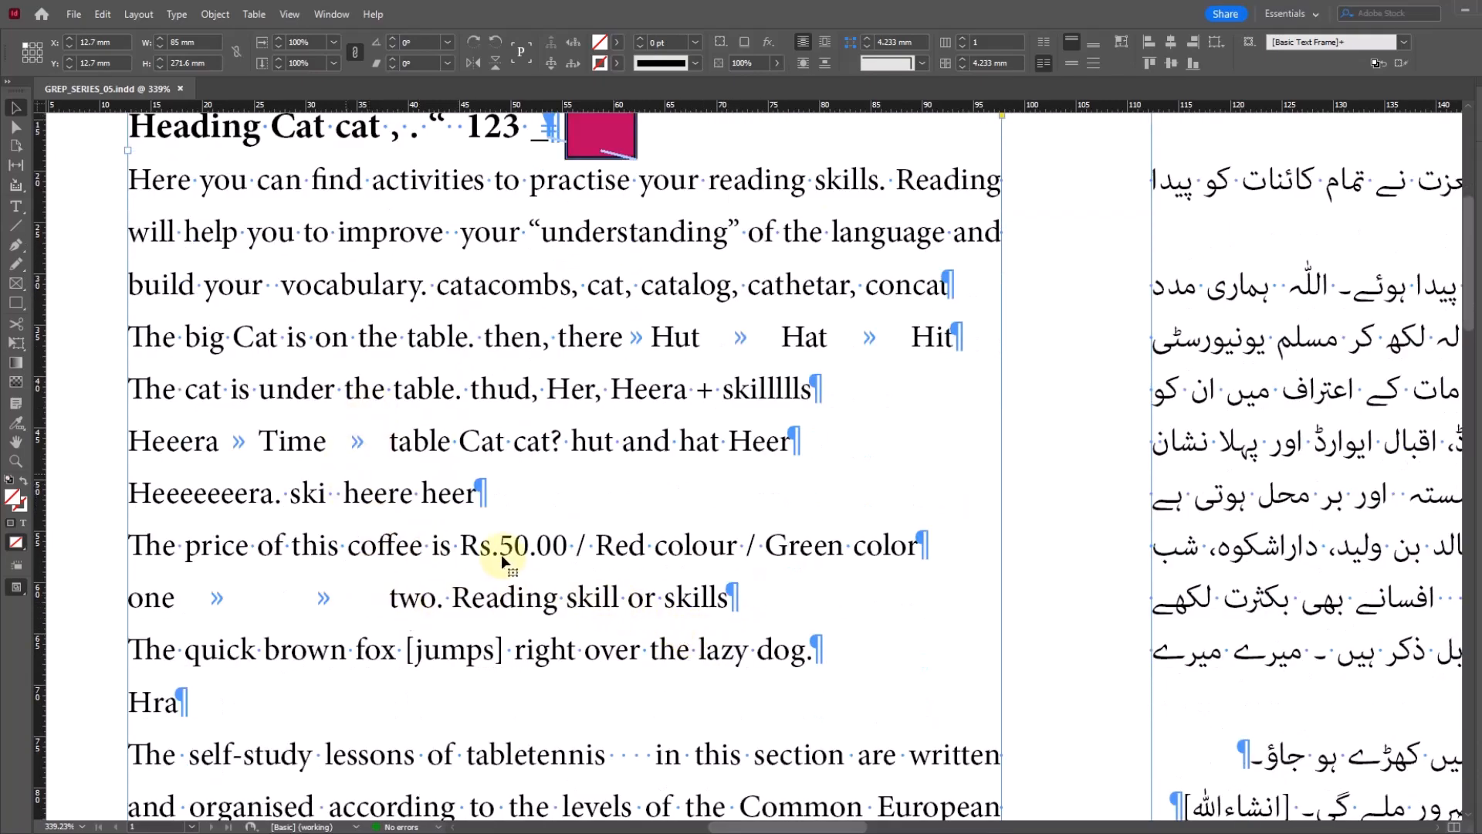
scroll(690, 701, down, 1)
scroll(689, 680, down, 2)
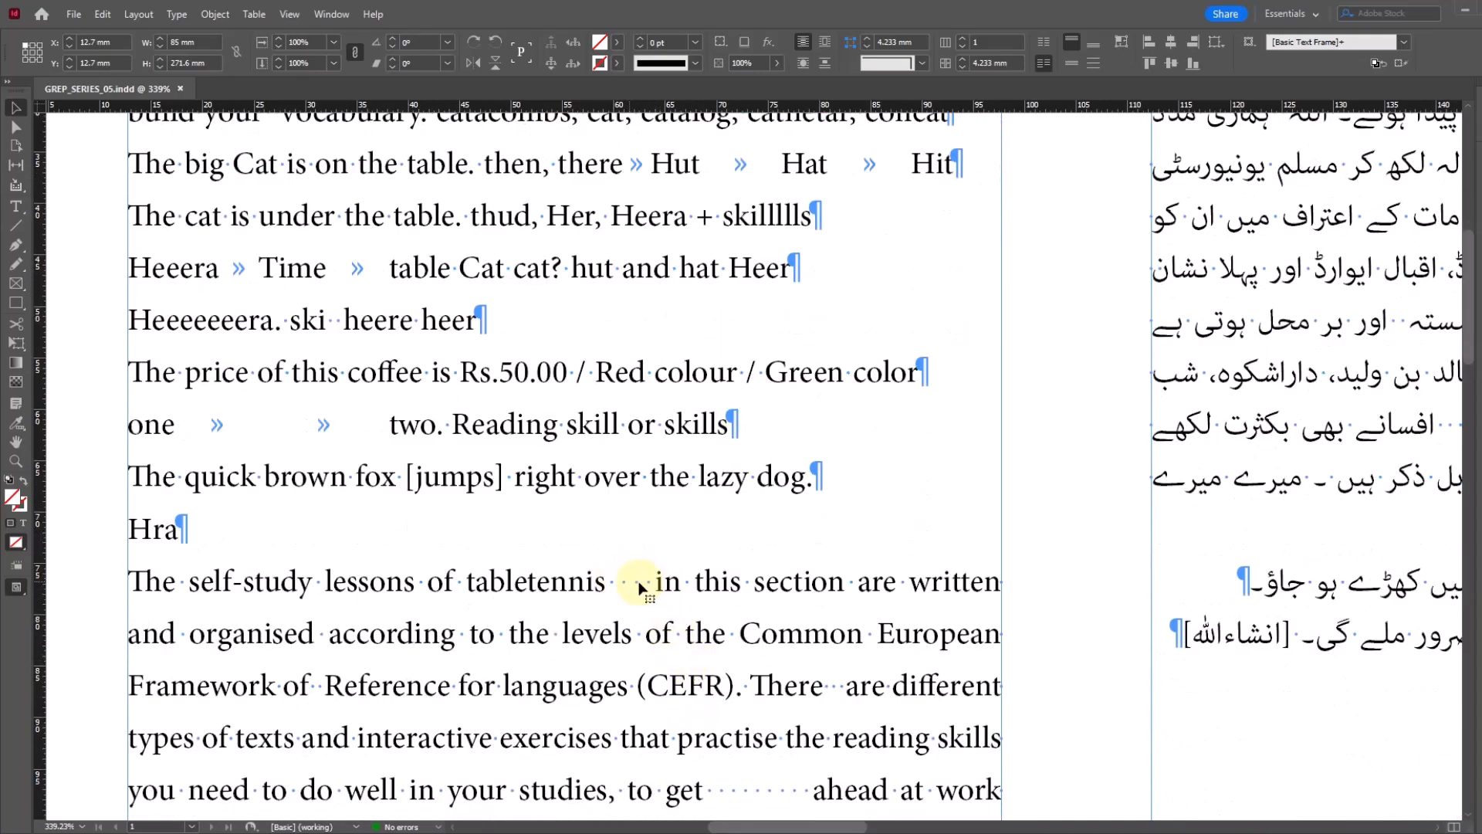
scroll(639, 588, down, 2)
Check the lines around Heading 2 for repeated spaces and tabs, then review the English story from its start.
ctrl+alt+click(520, 453)
drag(801, 698, 691, 548)
ctrl+alt+click(708, 549)
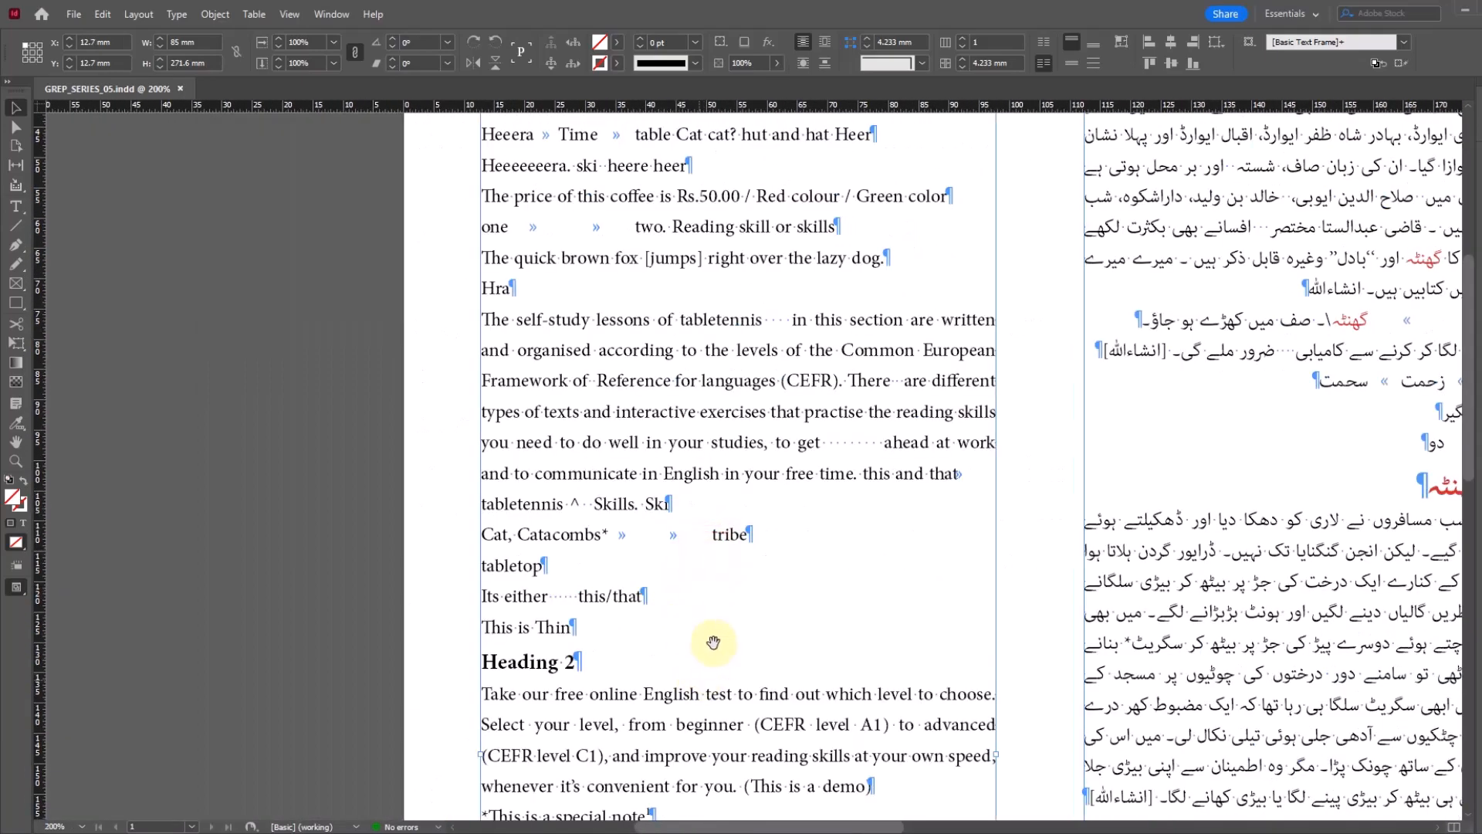
drag(713, 642, 635, 463)
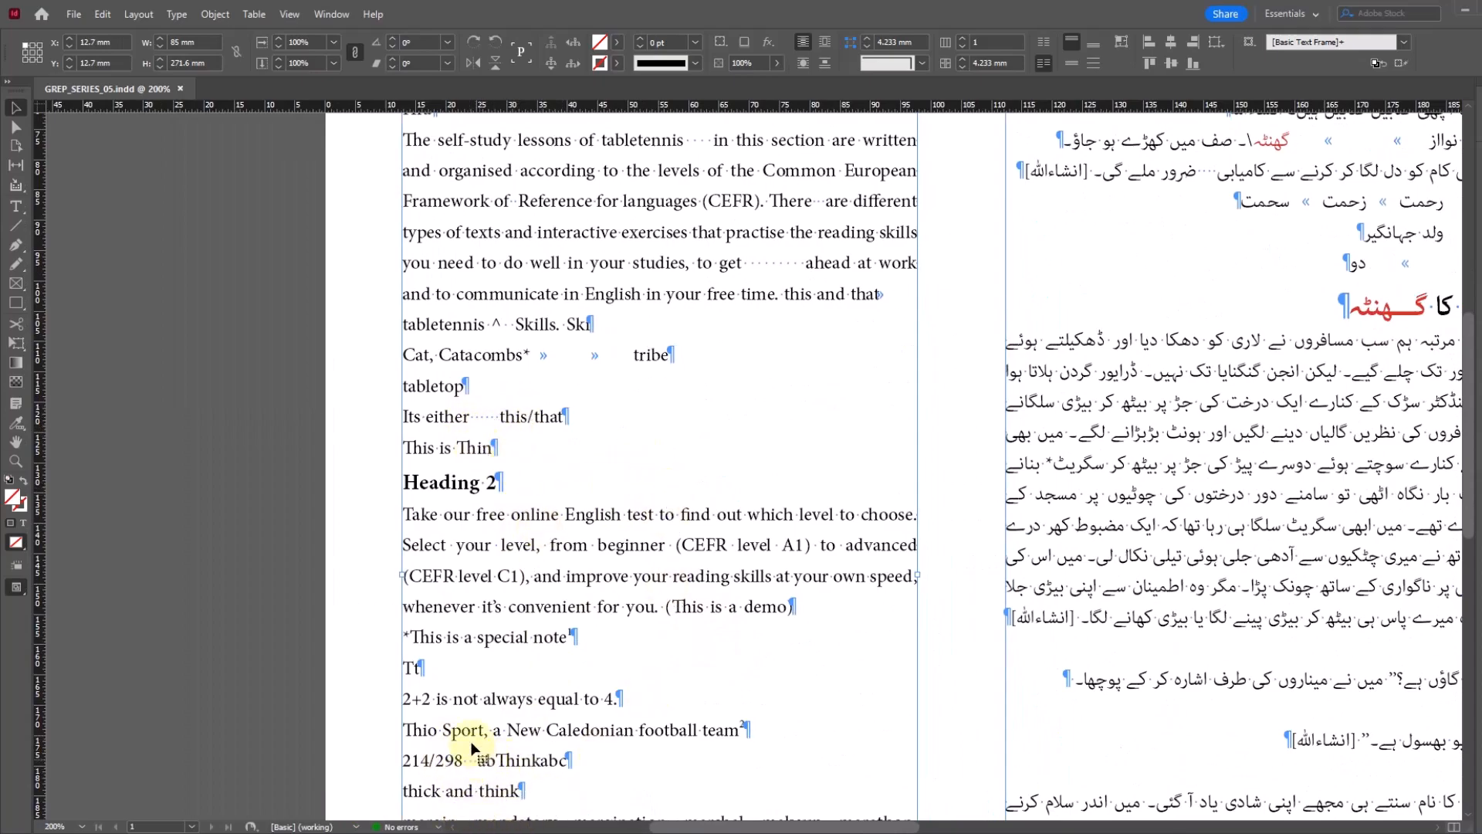
scroll(660, 586, up, 6)
scroll(661, 587, up, 6)
scroll(664, 571, down, 4)
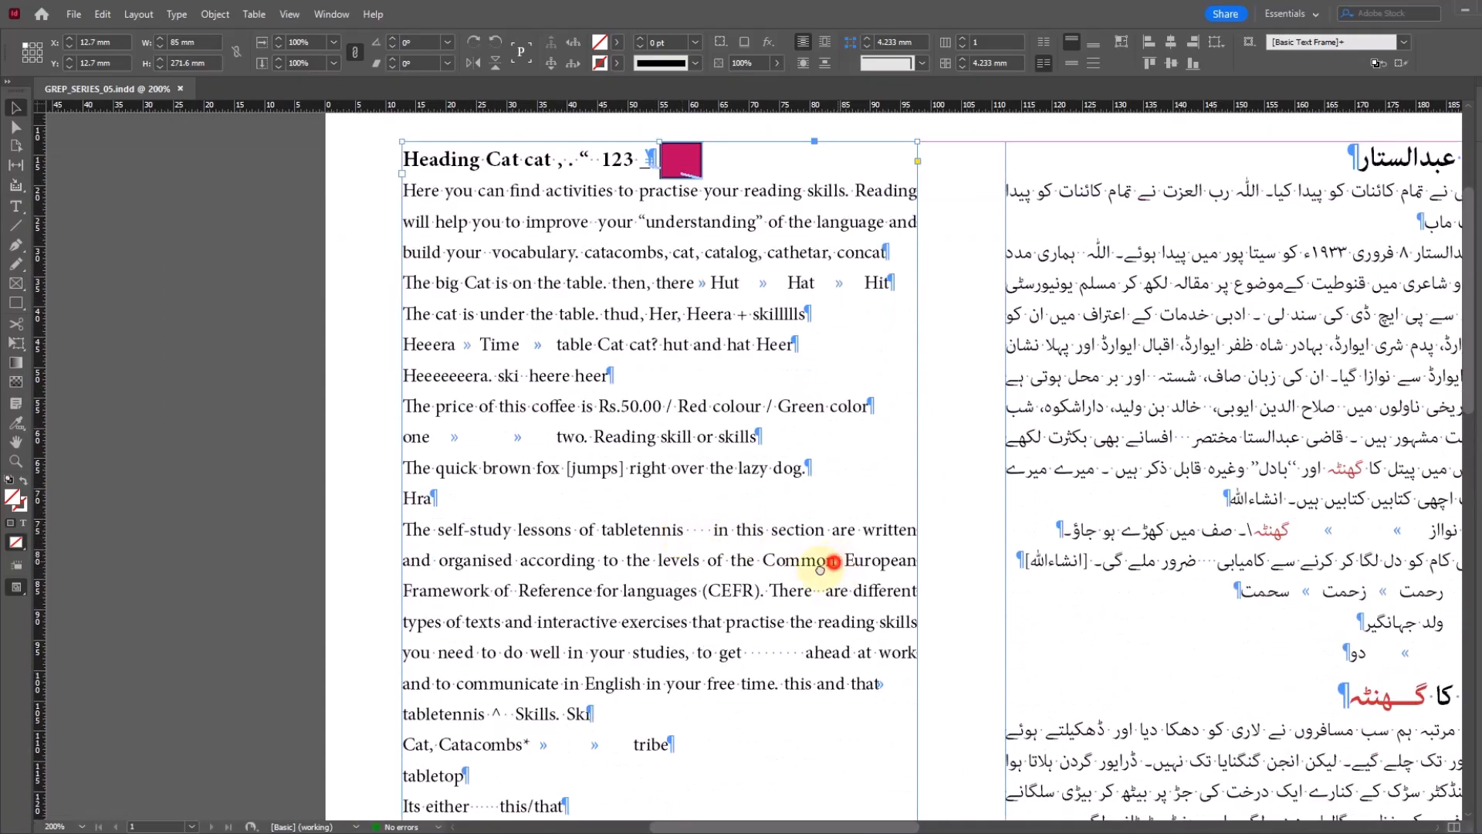
Starting from the English heading, set up a GREP find for two or more spaces, { {2,}} without outer braces, replaced by one space.
scroll(641, 589, right, 3)
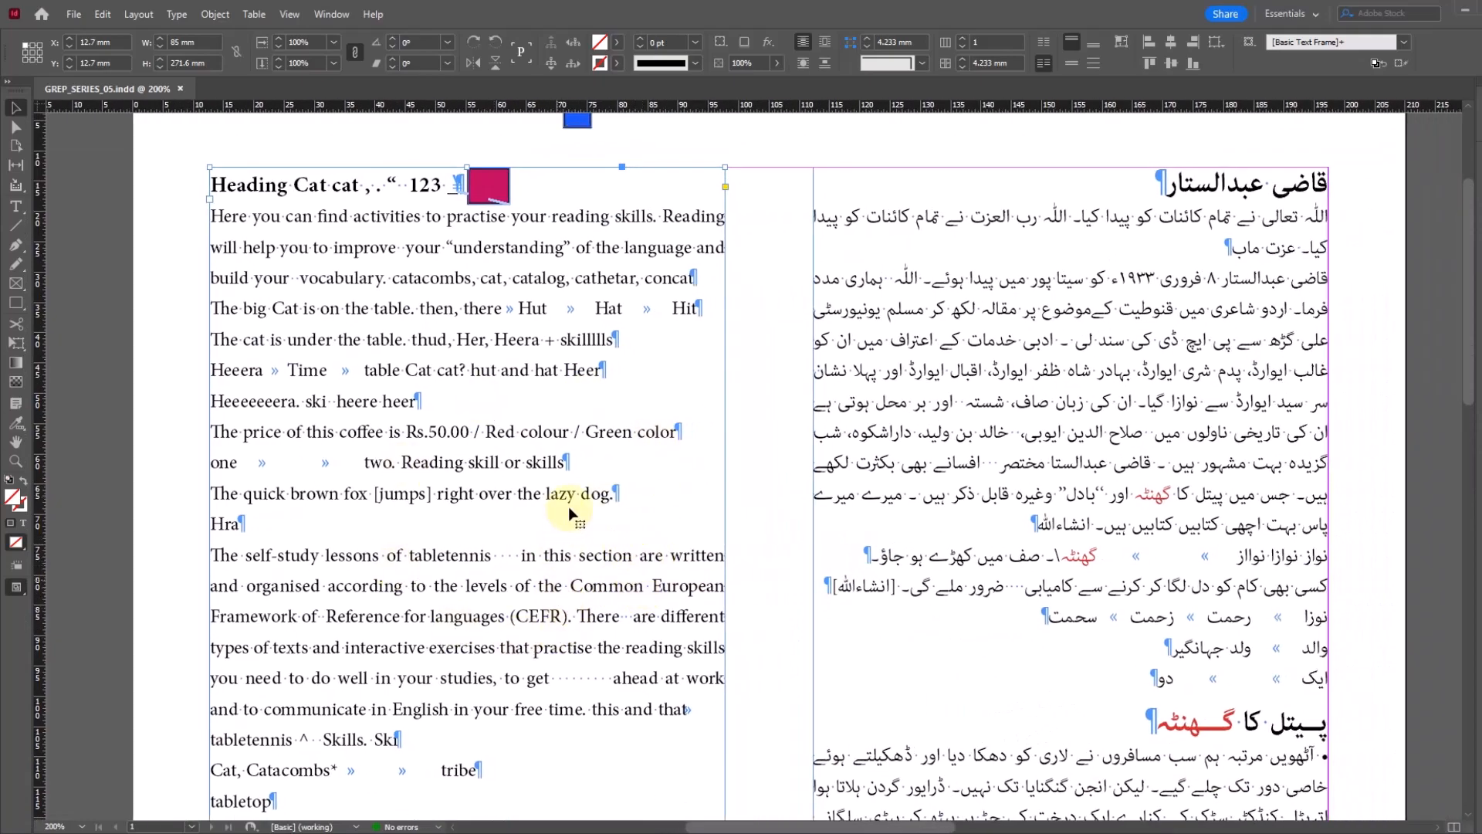
click(16, 206)
click(312, 188)
key(ctrl+f)
key(BackSpace)
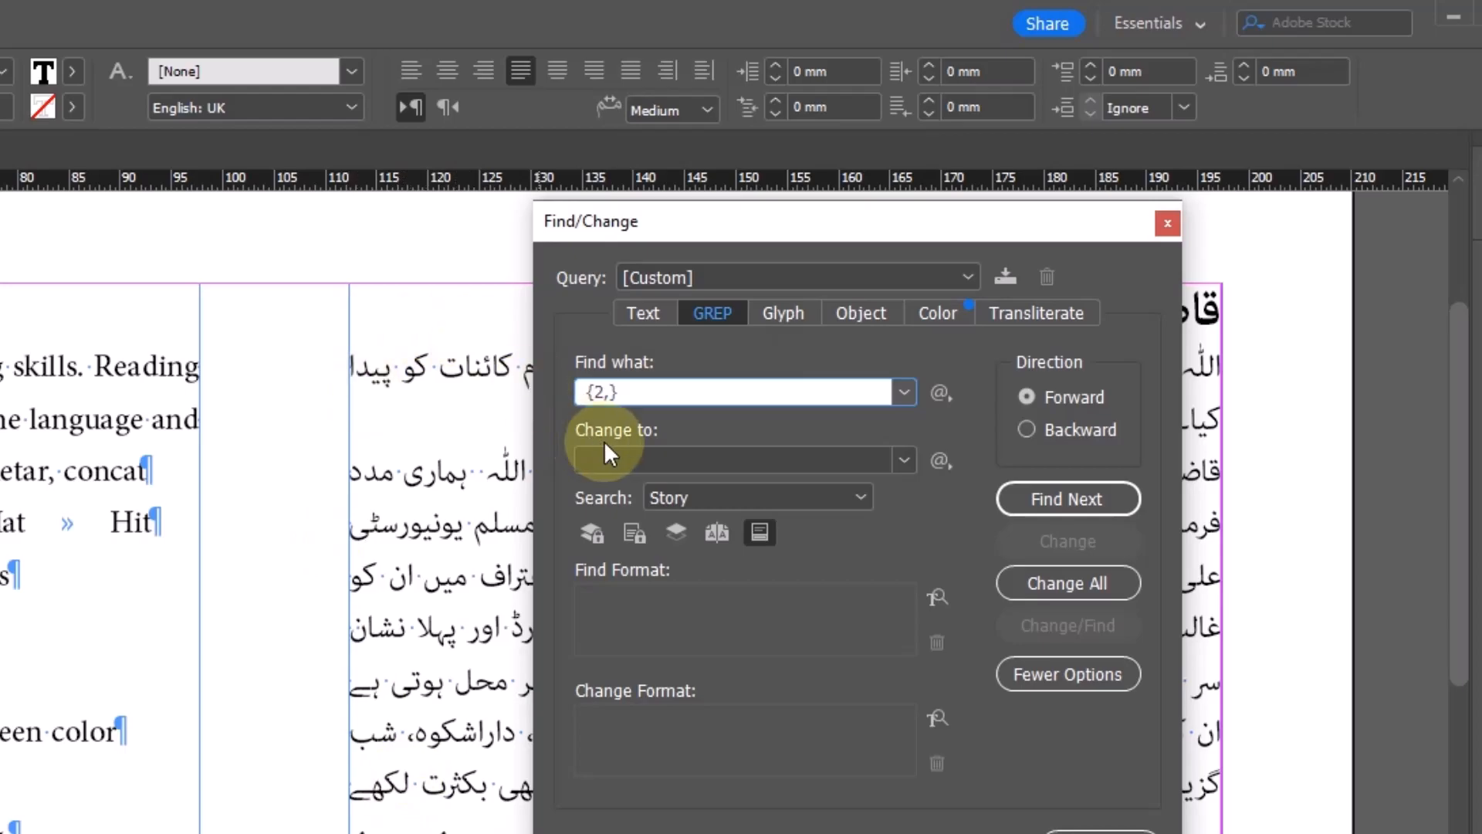
key(BackSpace)
text(,)
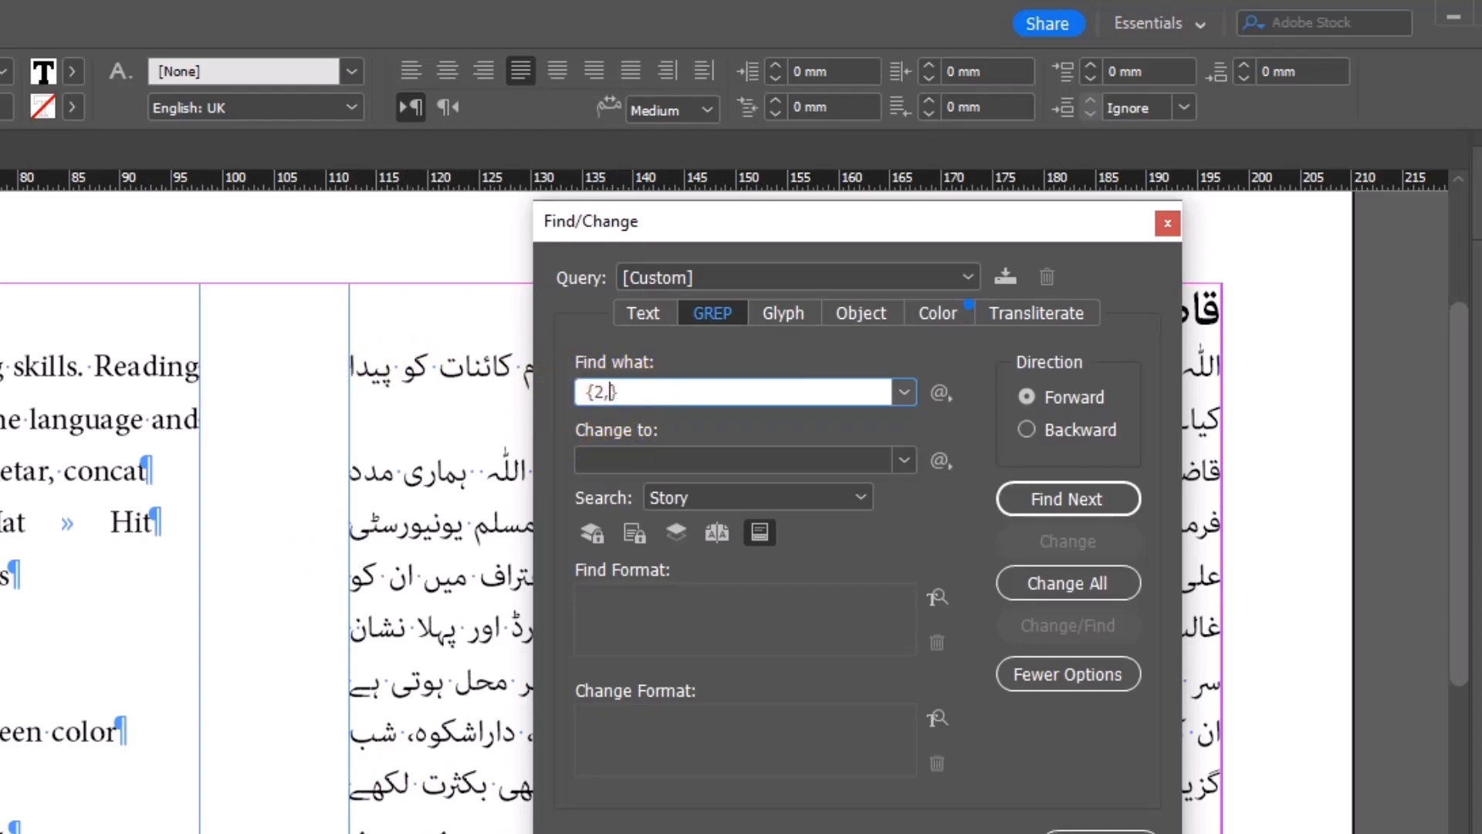
click(606, 464)
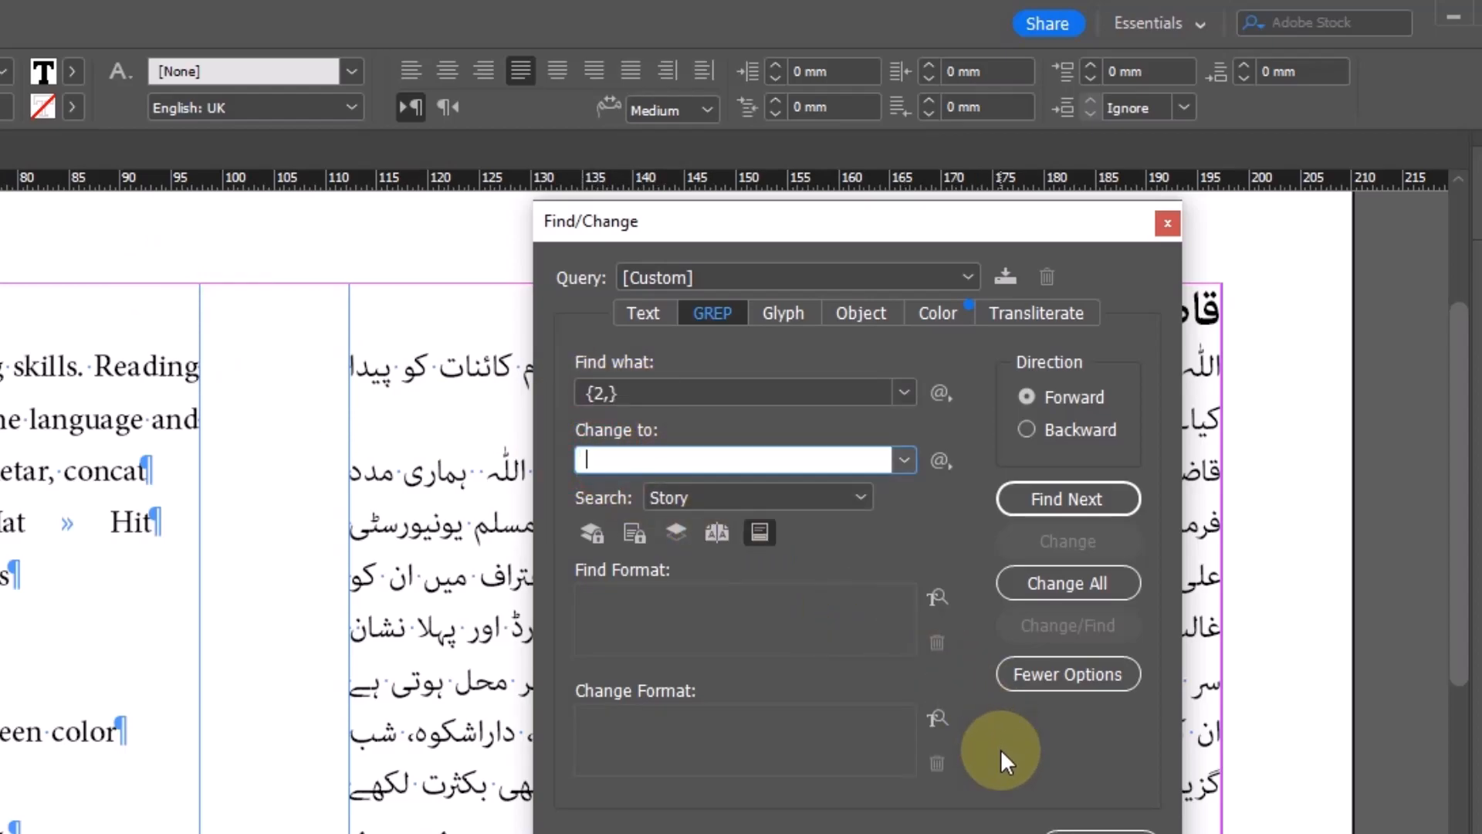
Find the first run of repeated spaces in the English heading and change it to a single space.
click(676, 532)
click(1067, 499)
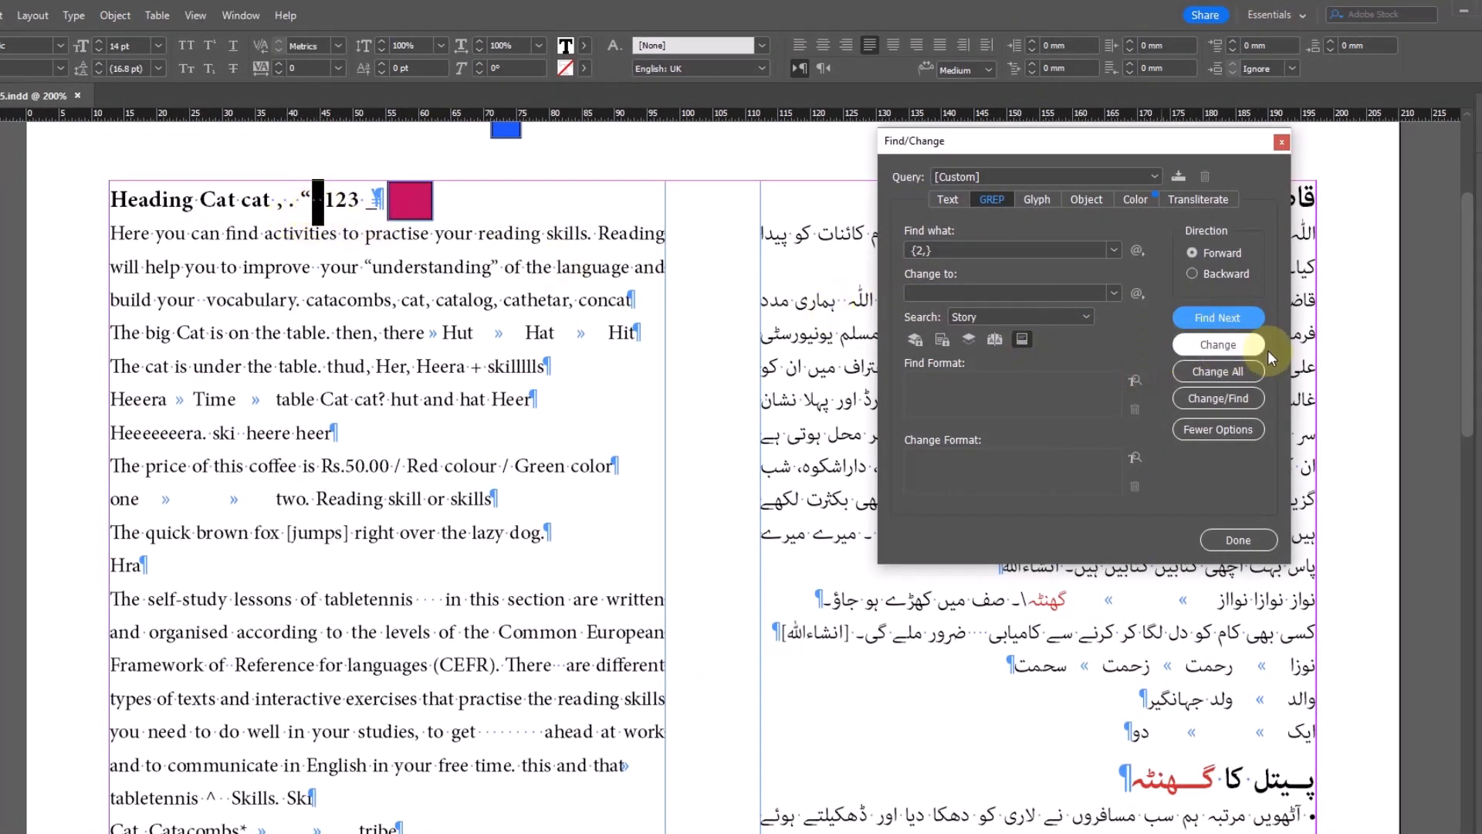
click(1220, 345)
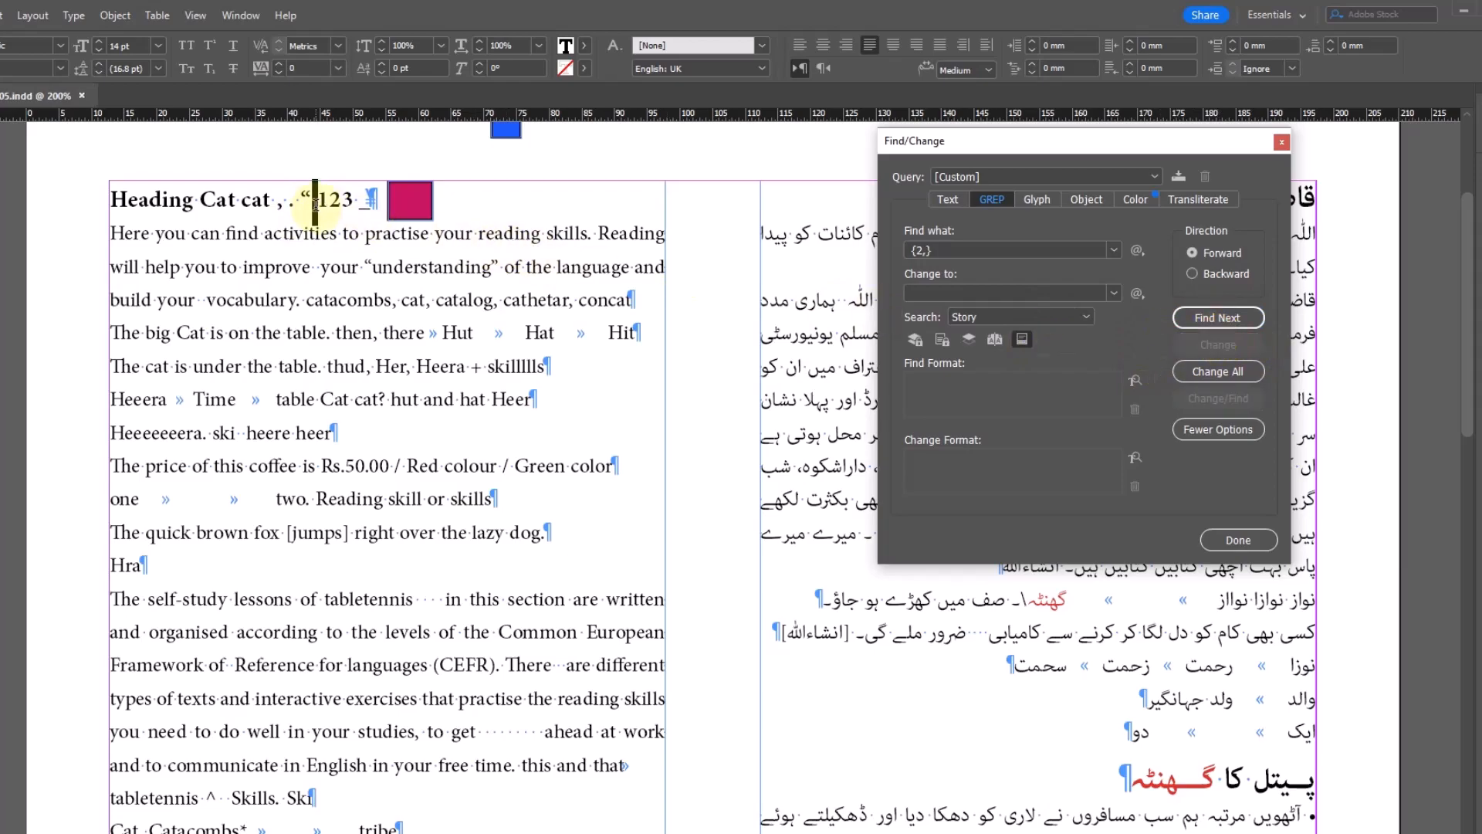
Replace all remaining repeated spaces in the English story with single spaces and check the text down to Heading 2.
click(1222, 373)
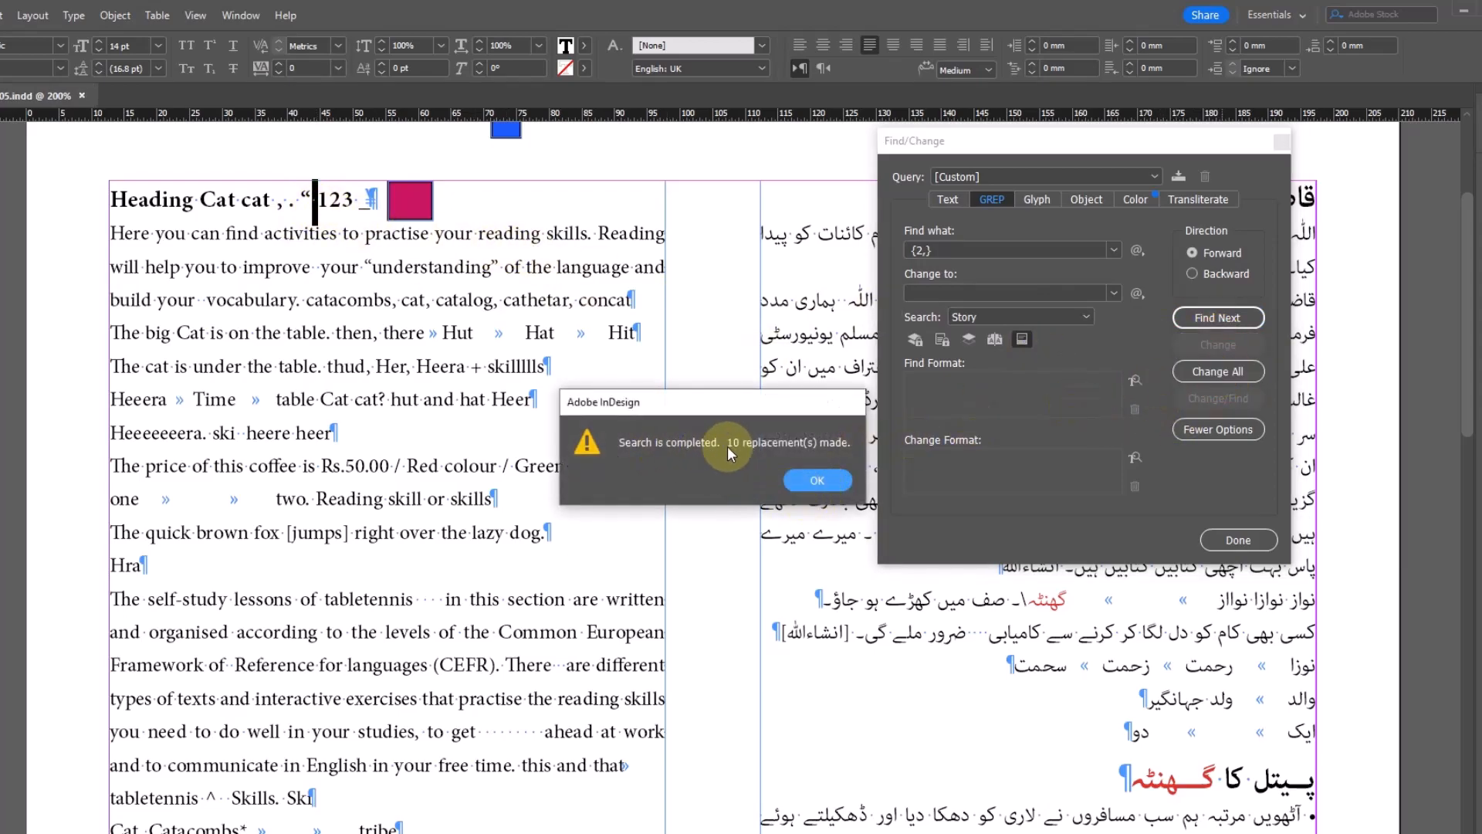
click(818, 481)
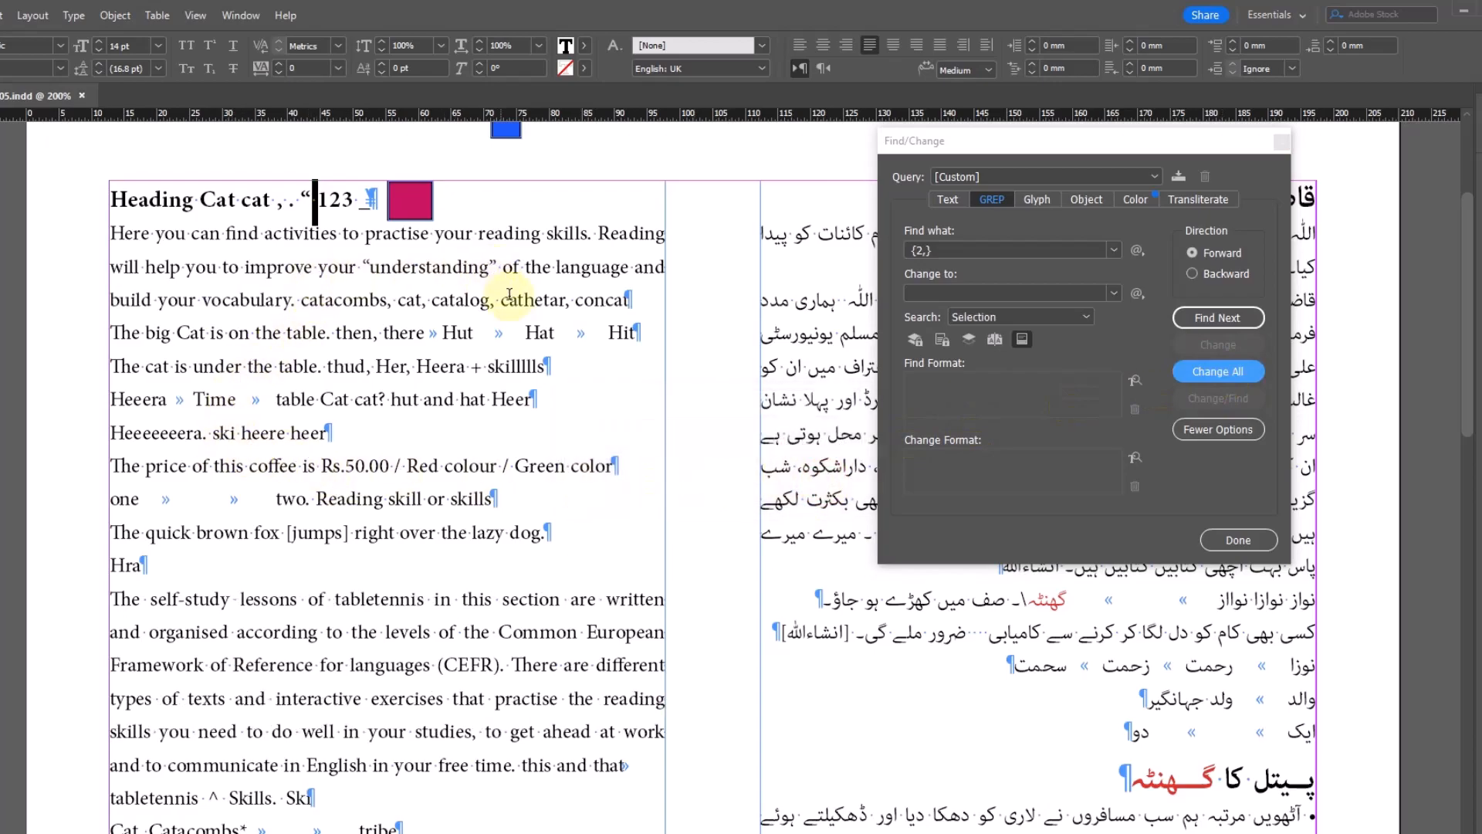
scroll(399, 676, down, 3)
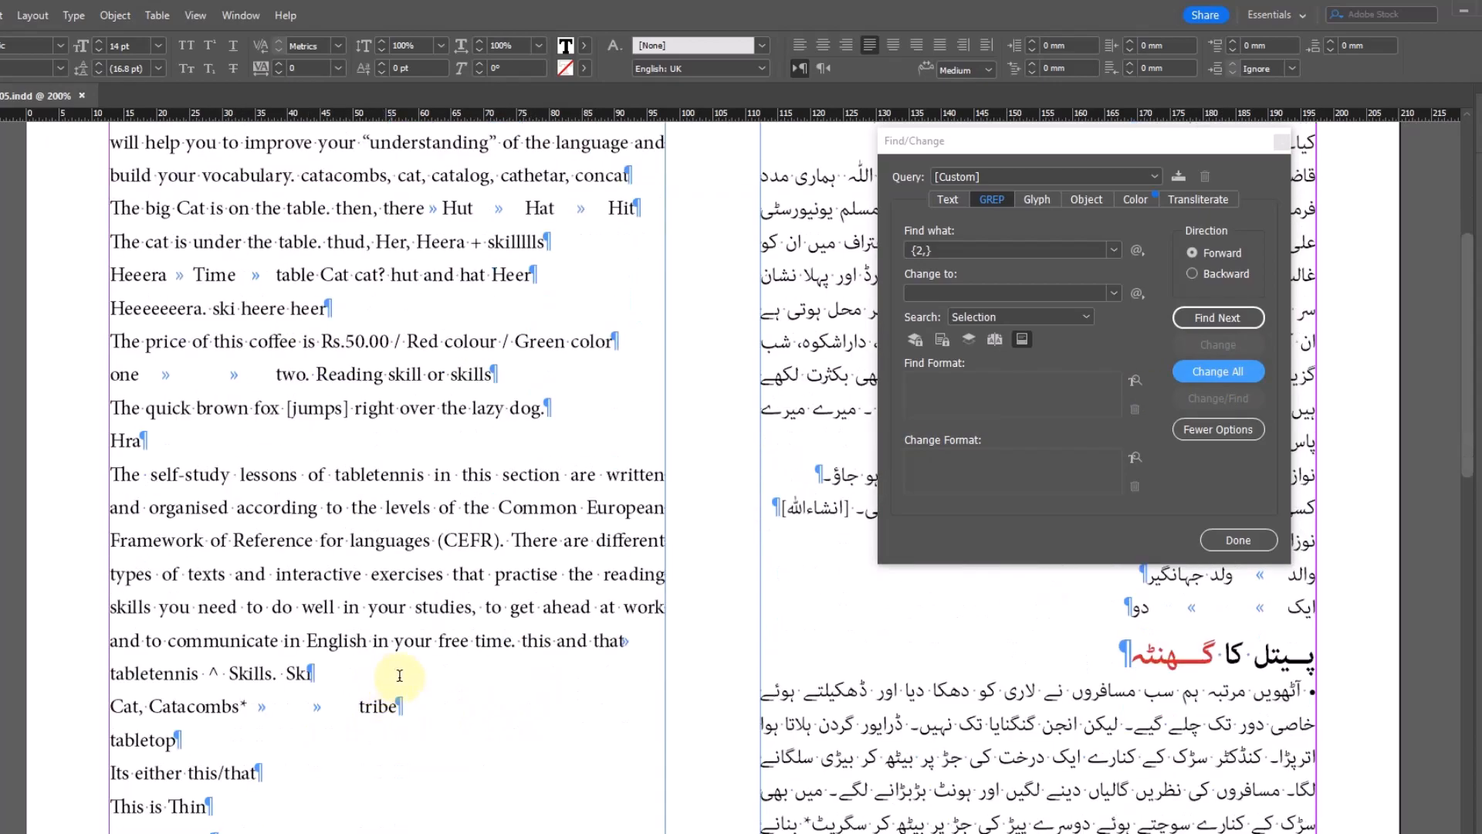
scroll(315, 714, down, 3)
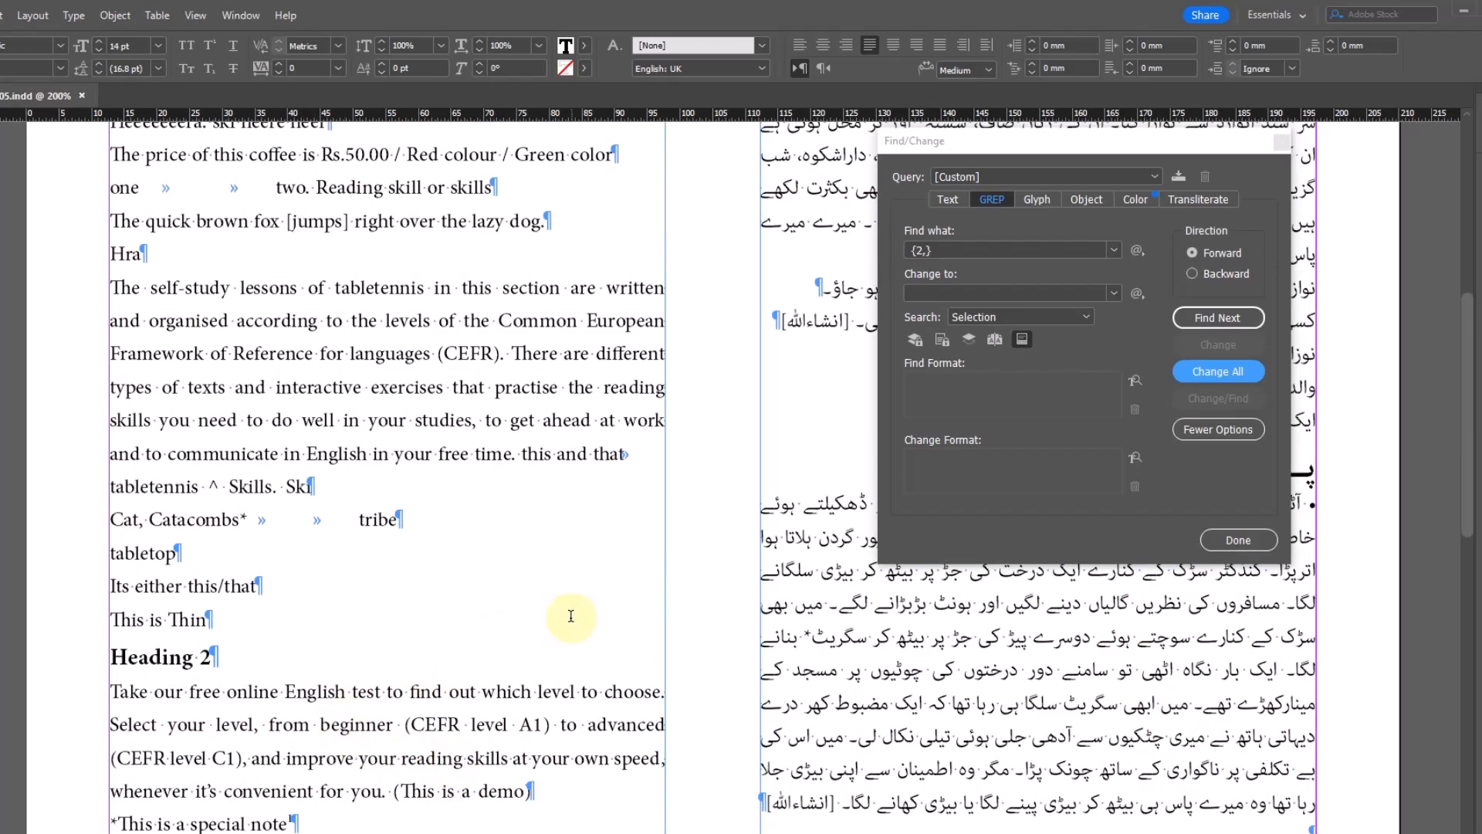
scroll(570, 616, up, 3)
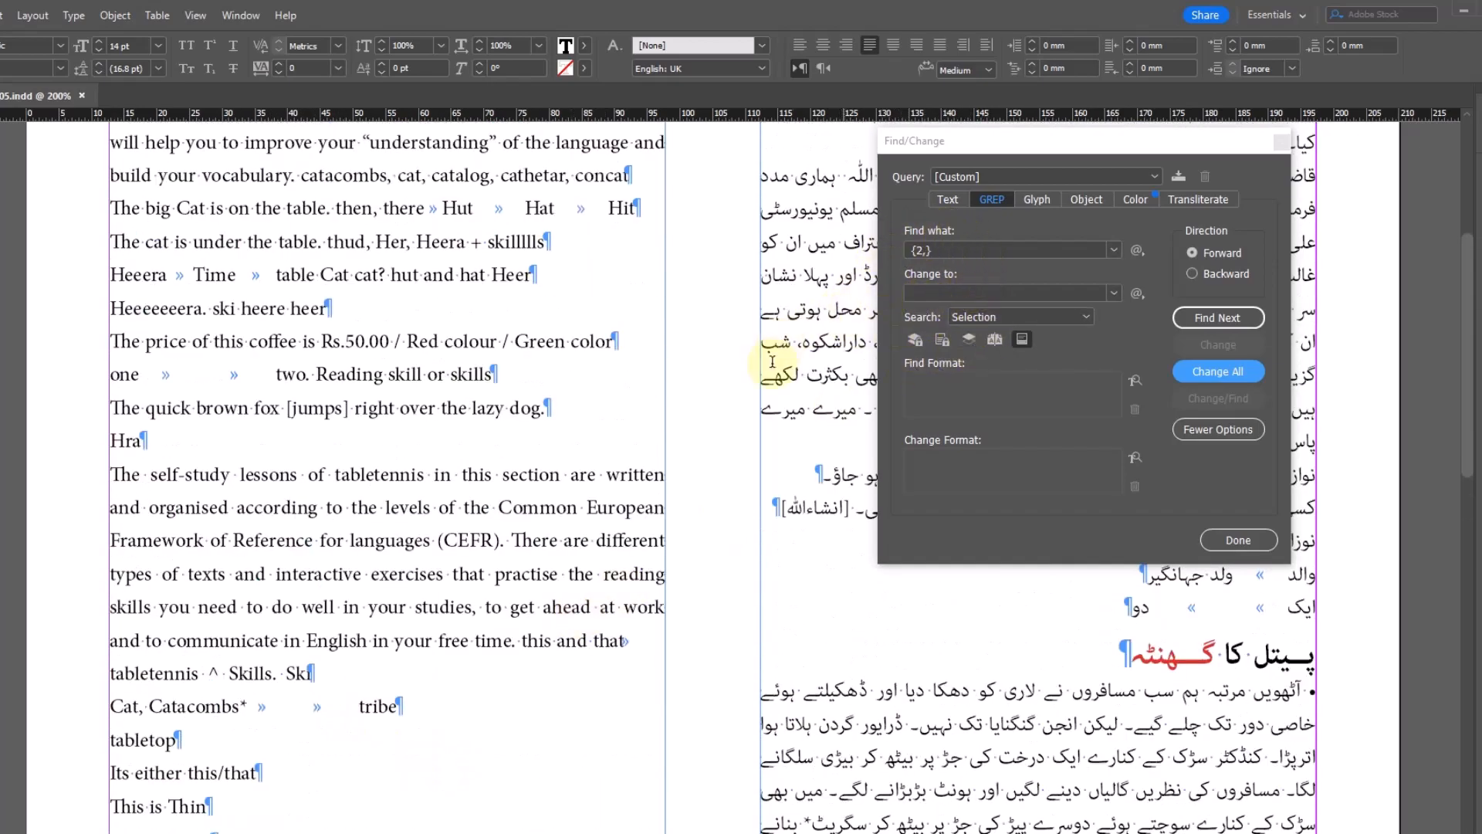
scroll(639, 336, up, 2)
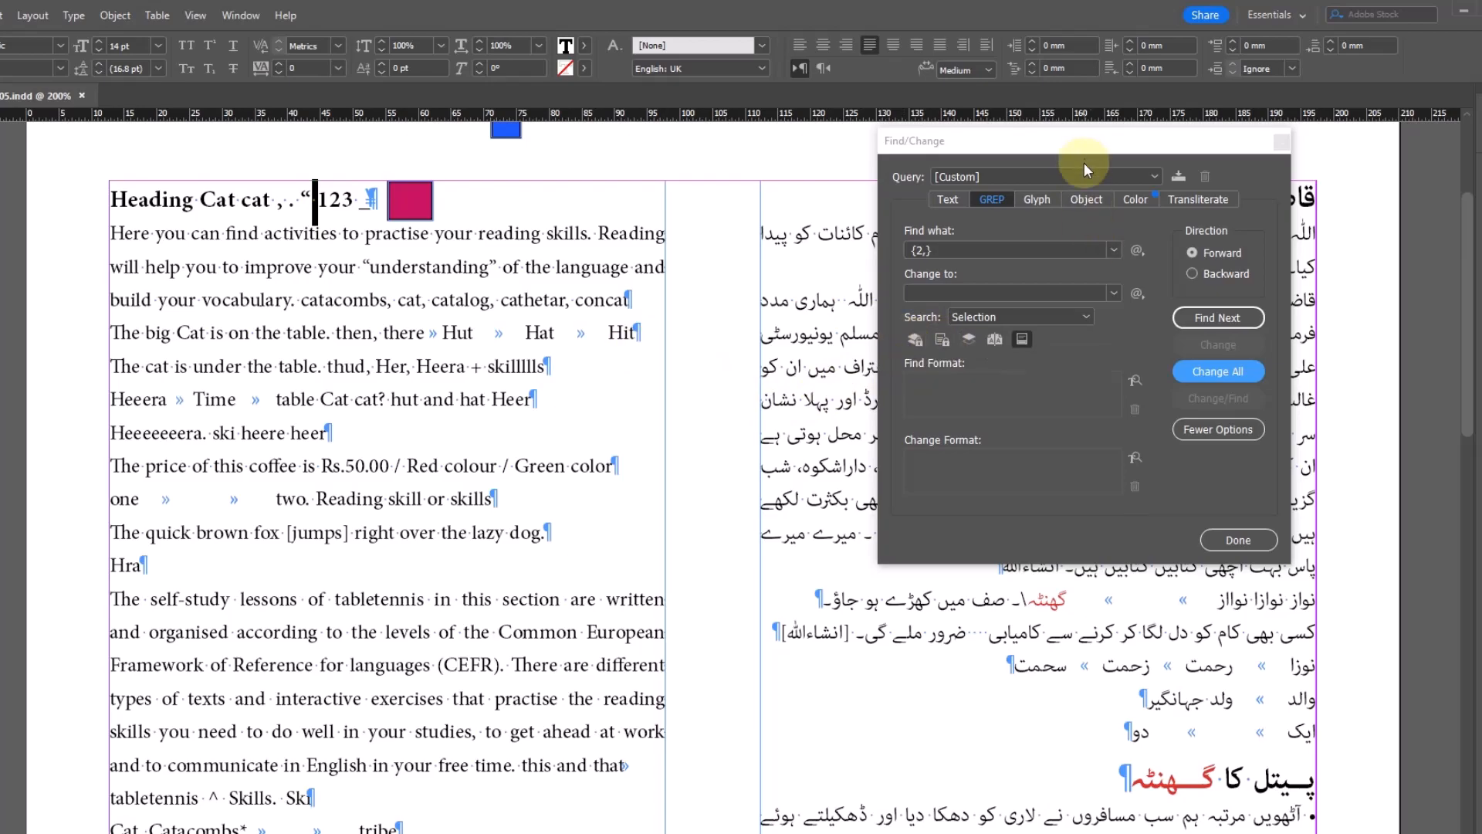
Uncover the Urdu column by moving the Find/Change dialog aside and examine the single and repeated tabs between its words.
drag(1082, 139, 537, 155)
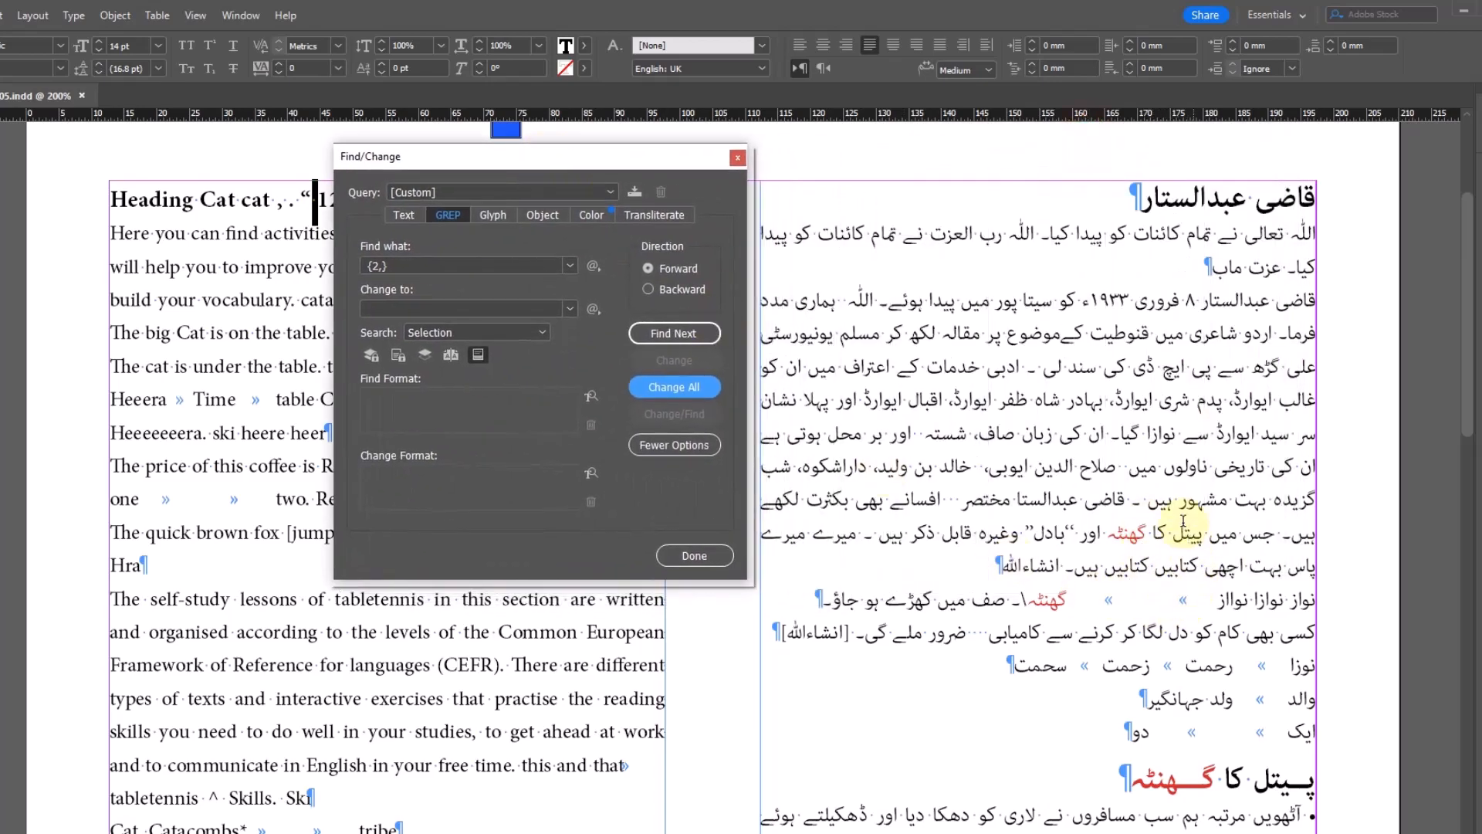
drag(590, 159, 449, 155)
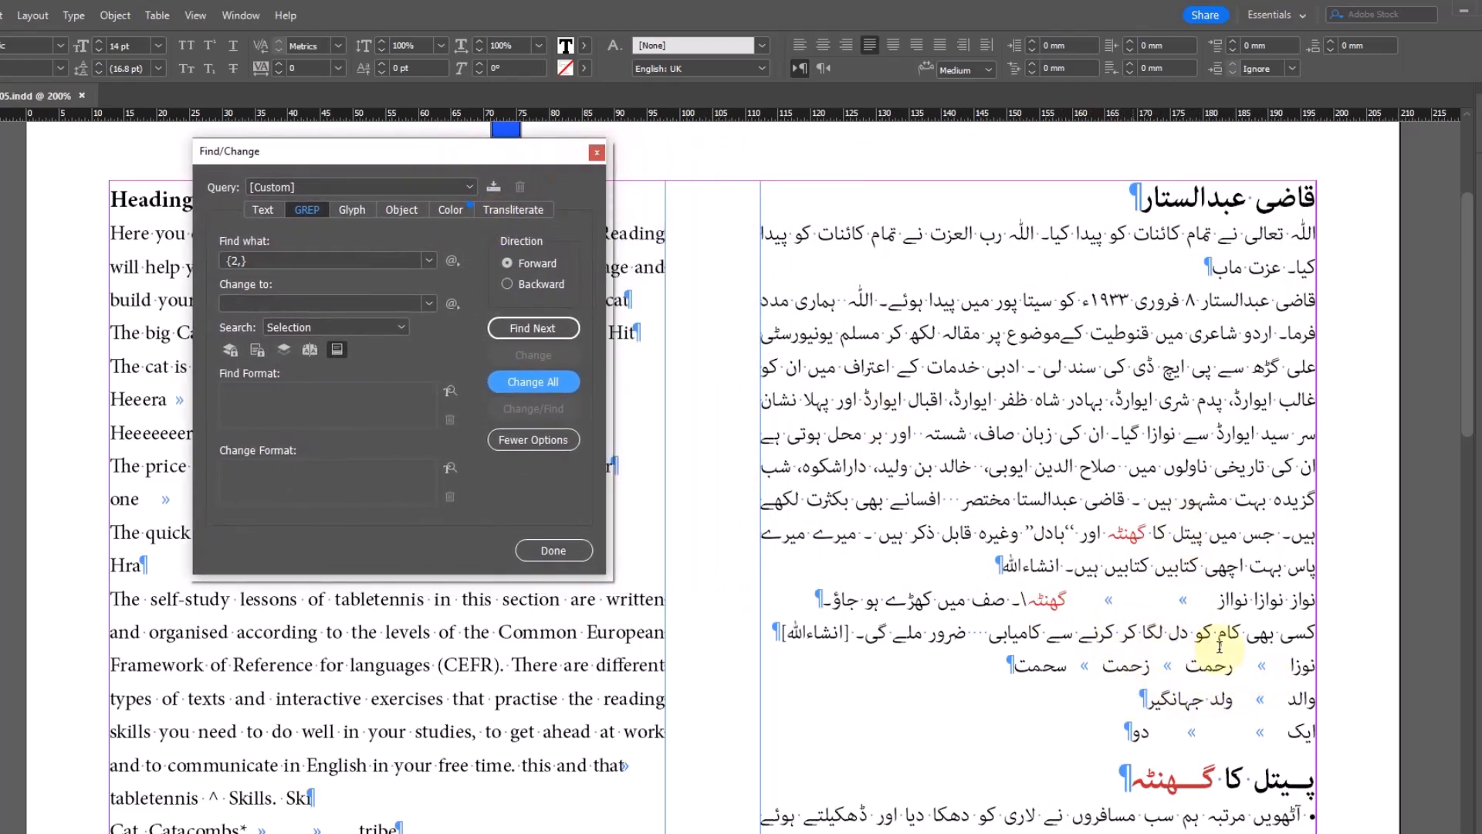
scroll(1100, 340, down, 4)
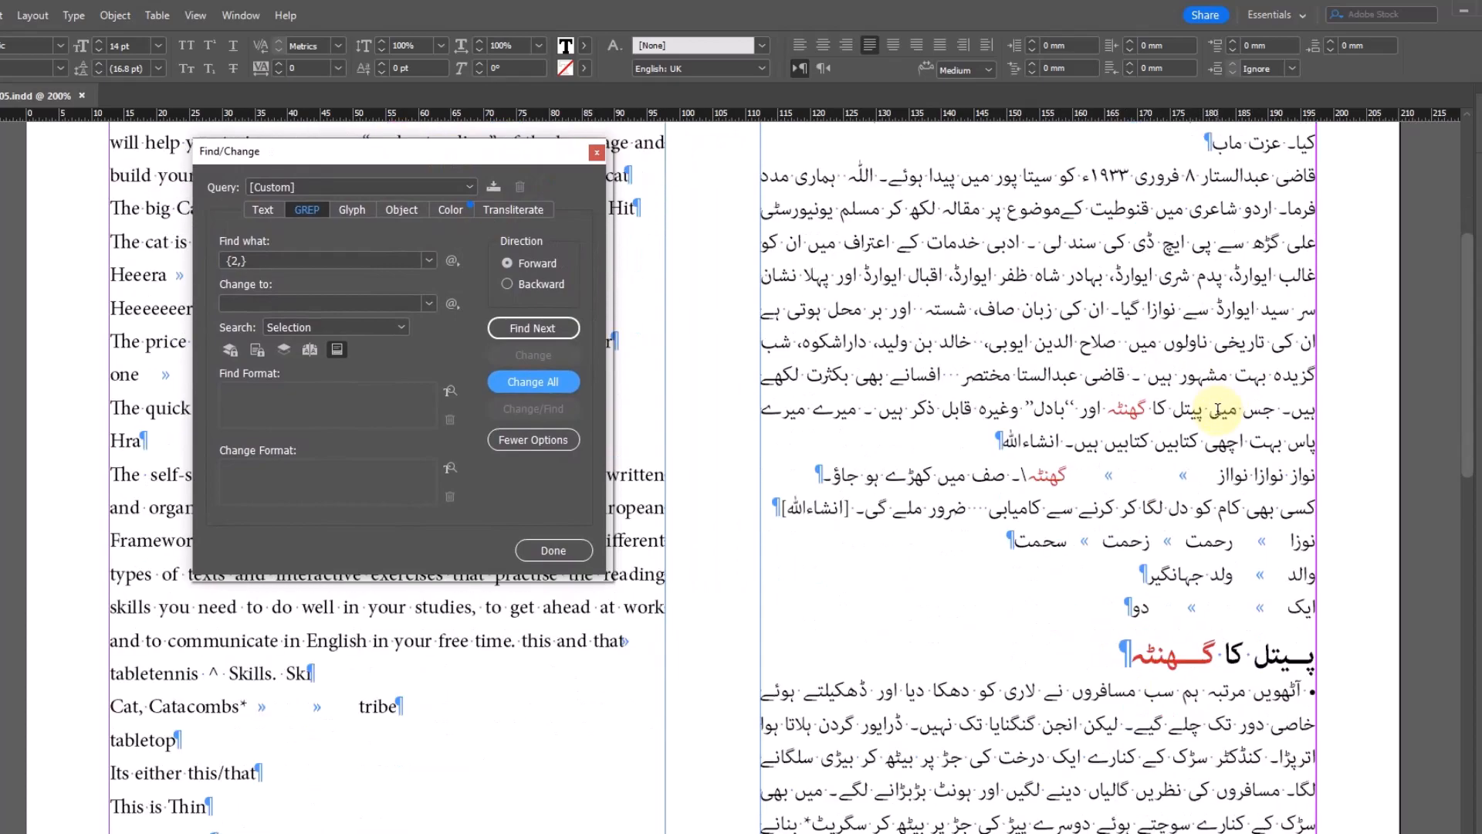
double_click(1260, 482)
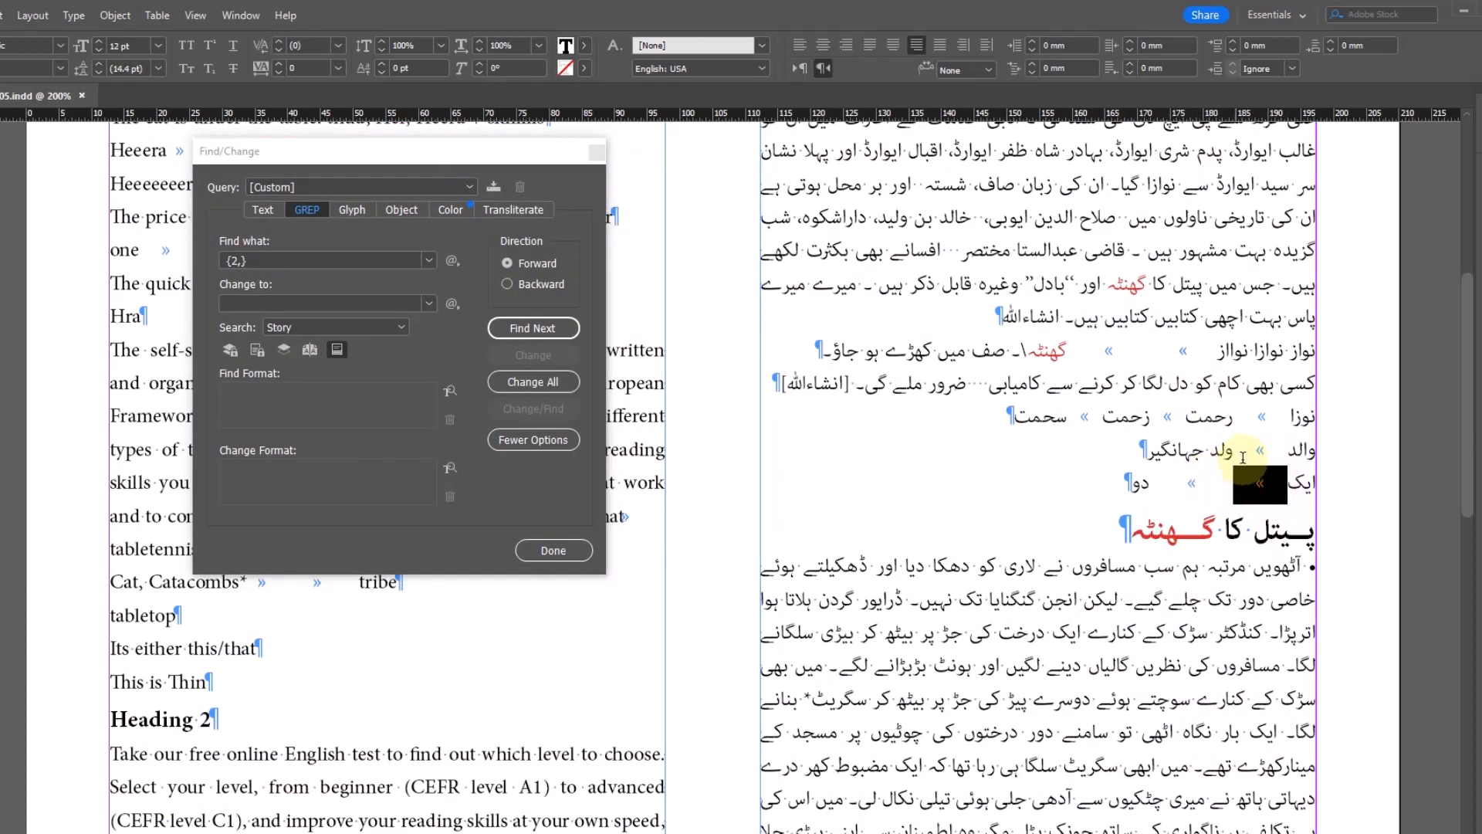
double_click(1262, 417)
click(1184, 359)
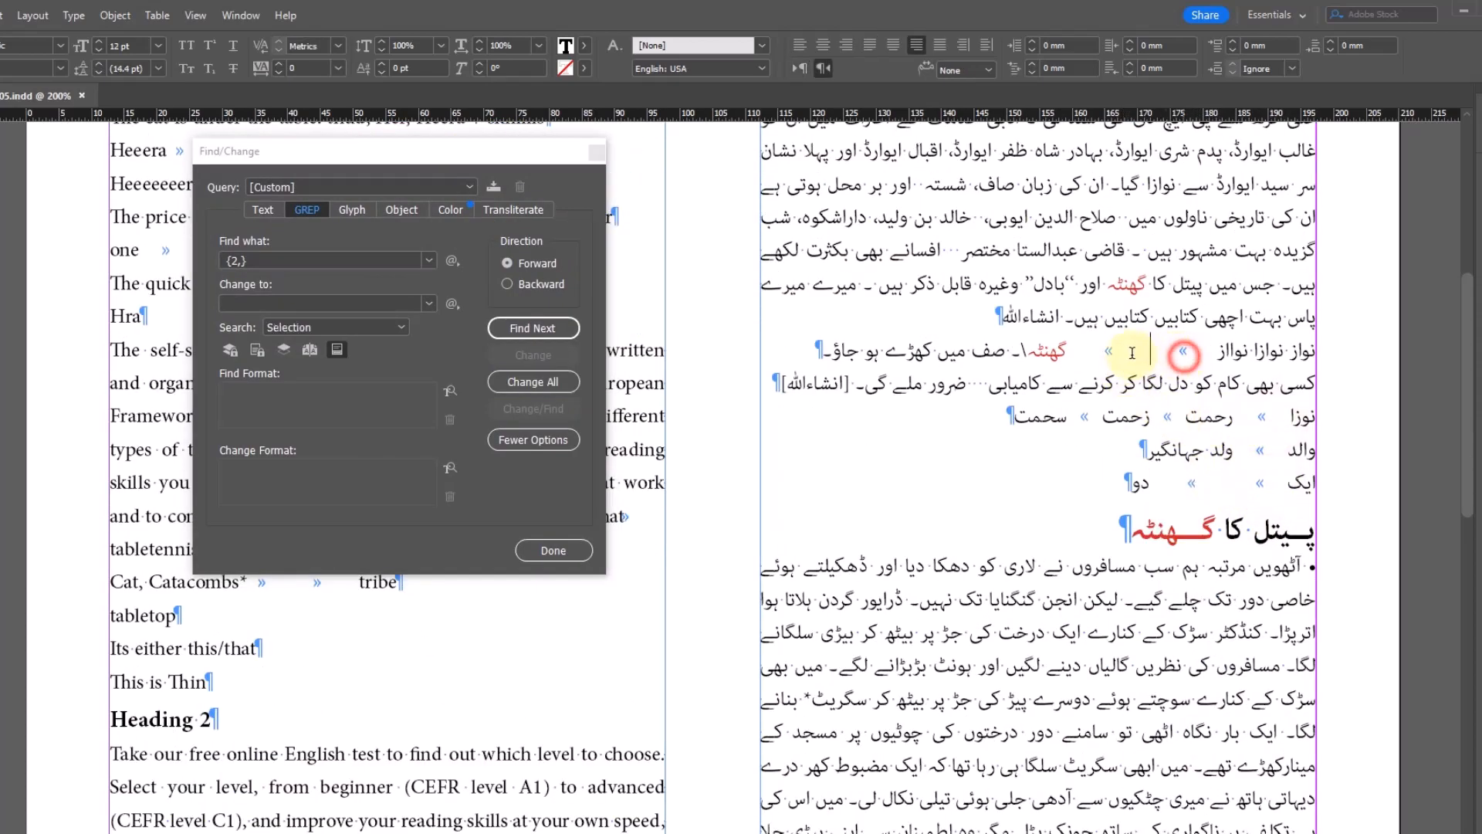
scroll(1177, 386, up, 4)
scroll(1193, 384, up, 1)
scroll(1181, 590, down, 2)
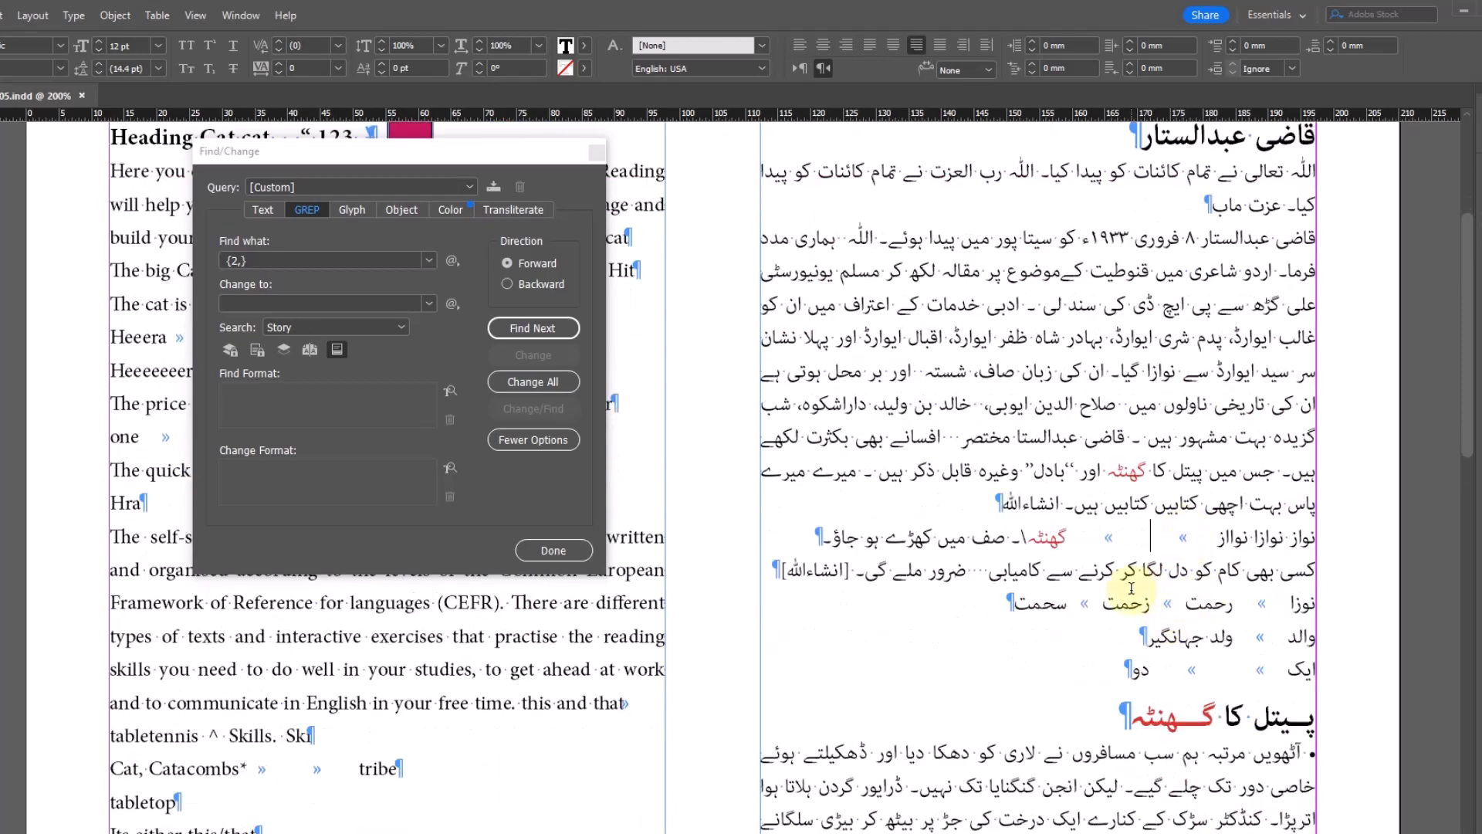
Insert three extra tabs before the last word of the four-word tabbed line in the Urdu column.
click(1064, 605)
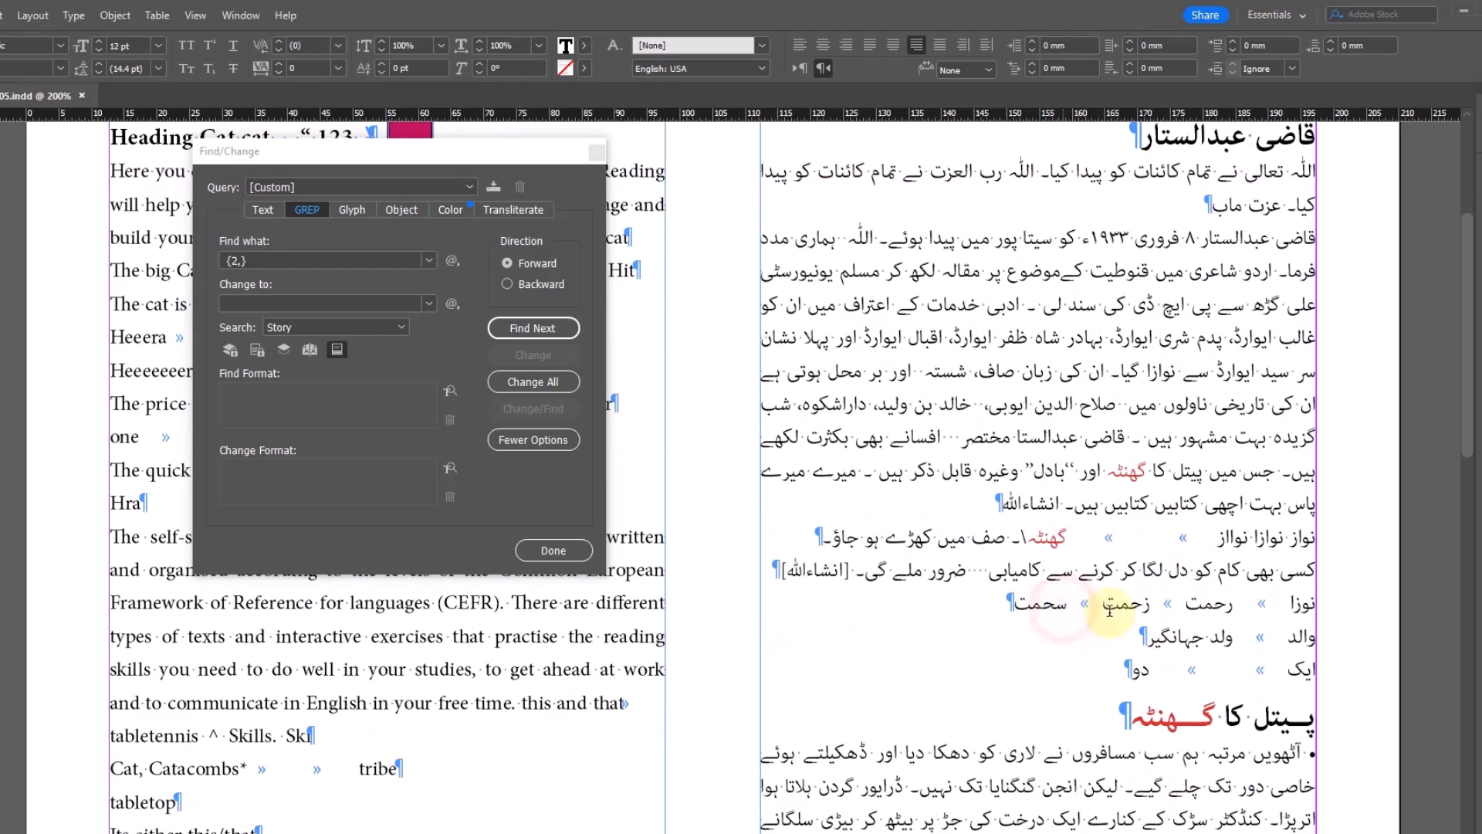
key(Tab)
key(Tab)
key(Tab)
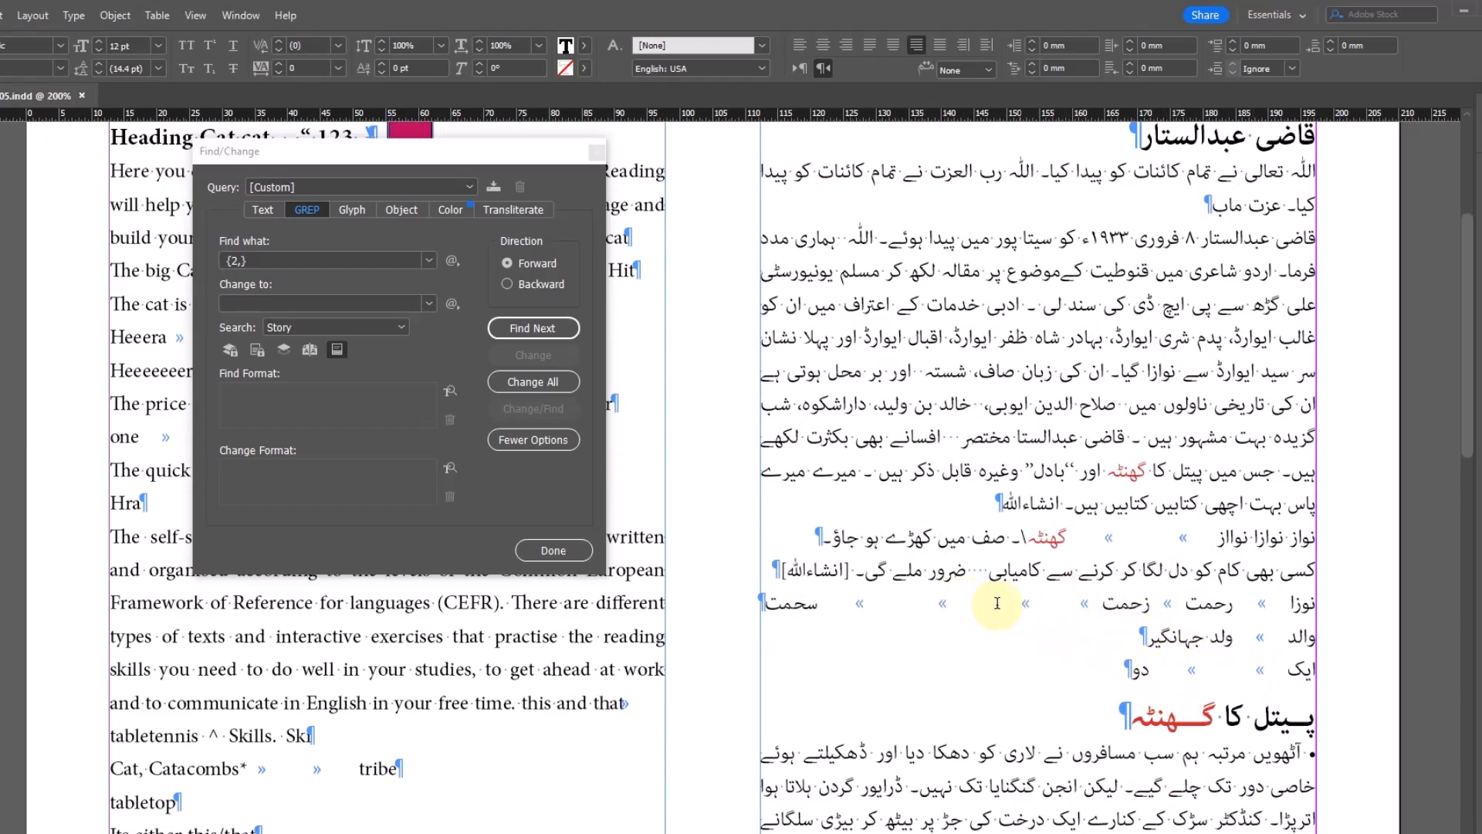
Replace the GREP find expression with the tab character code \t.
click(271, 259)
key(ctrl+a)
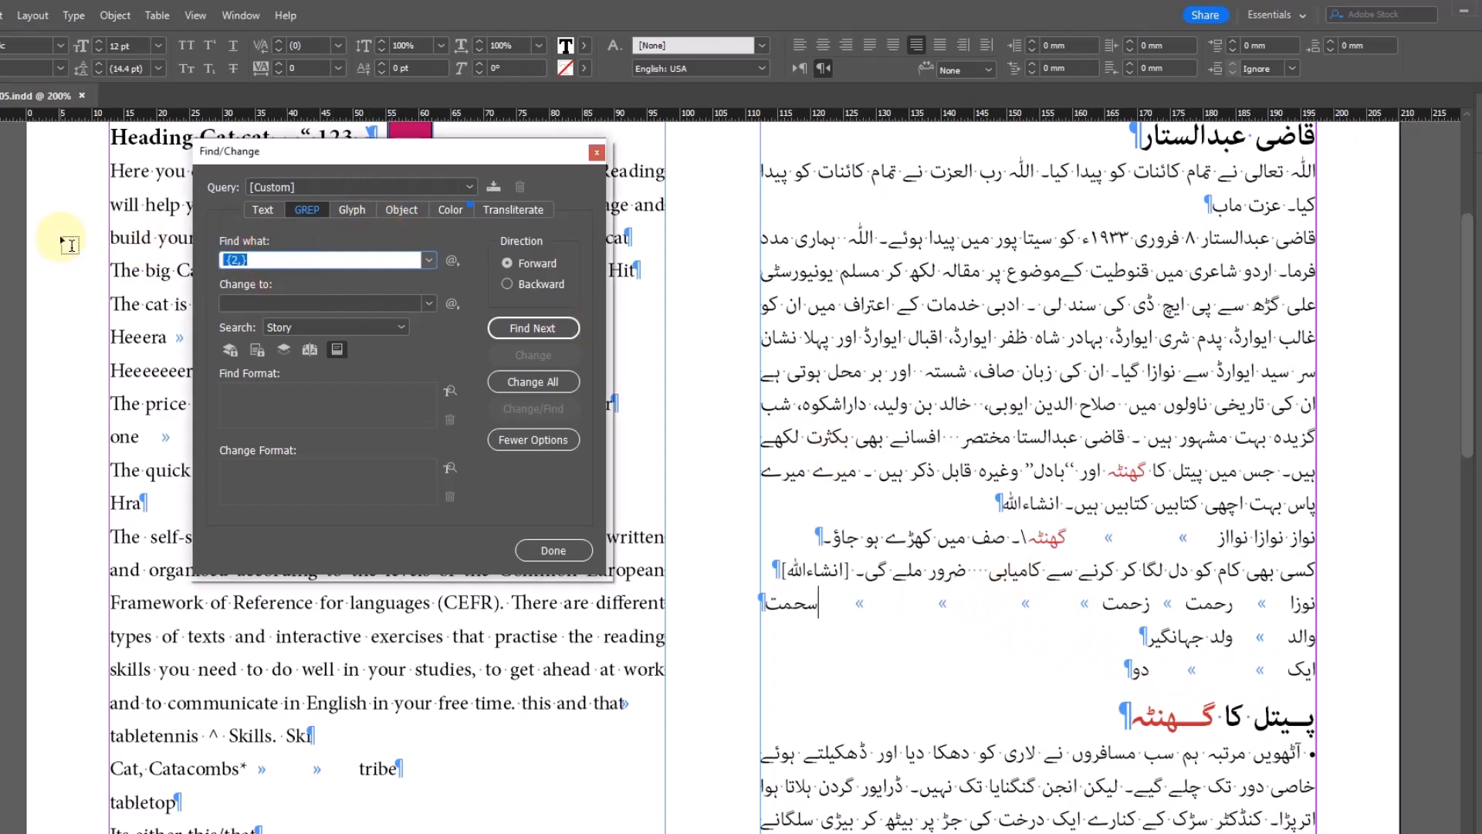
key(BackSpace)
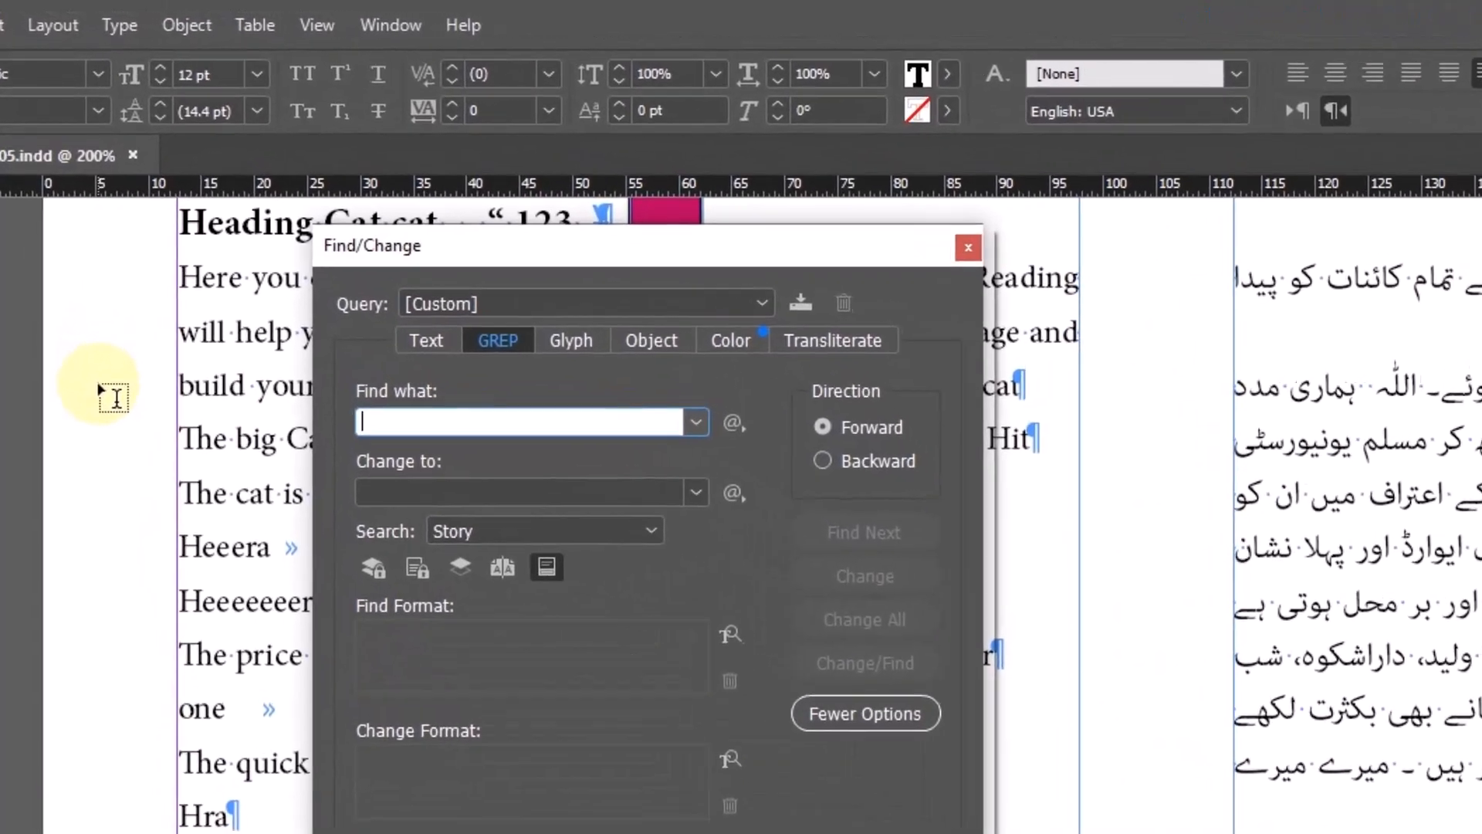
text(\)
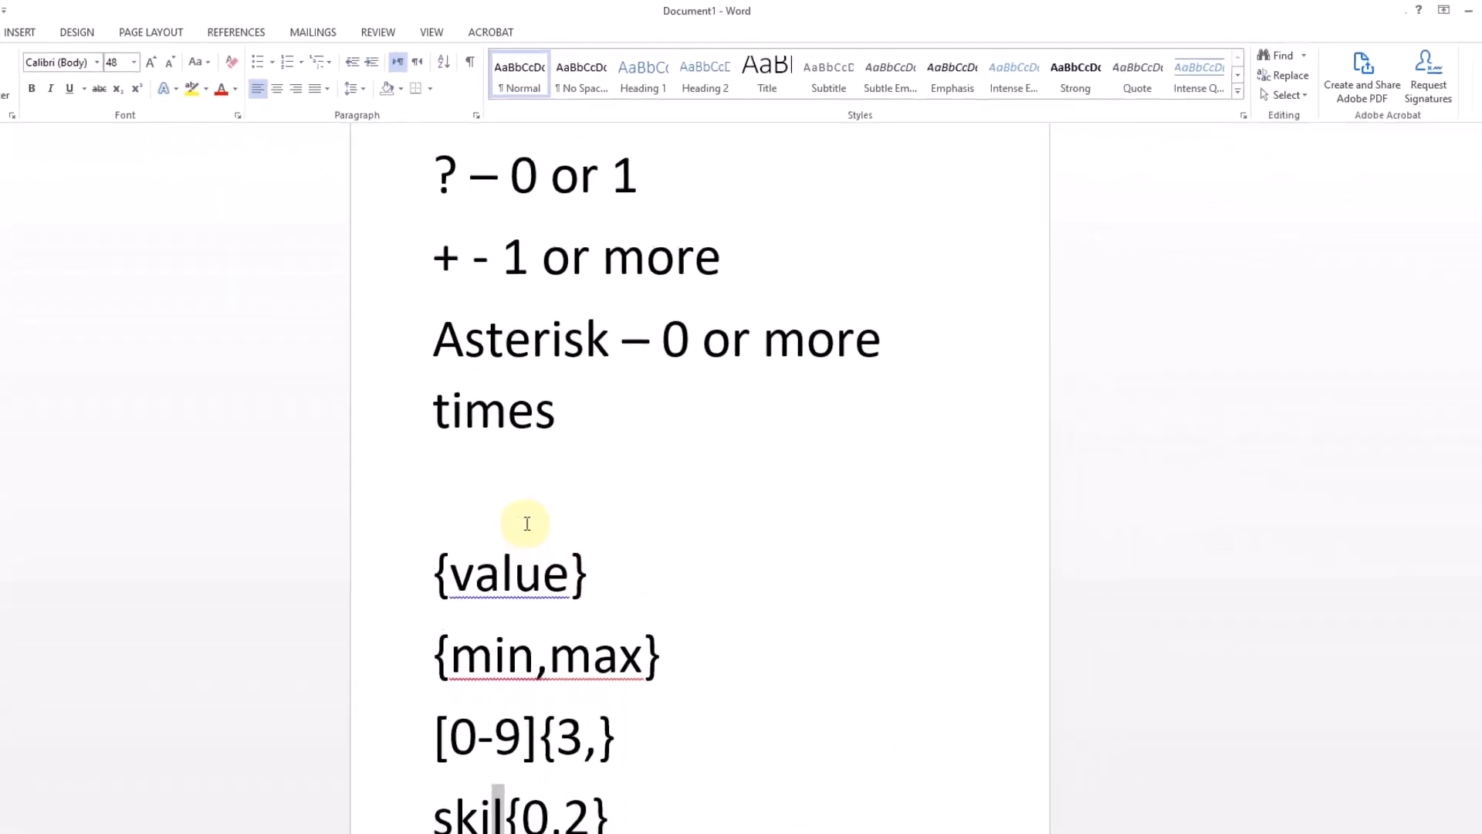
Switch to the Word notes and add the line "\t – tab char" above {value}.
text(\t)
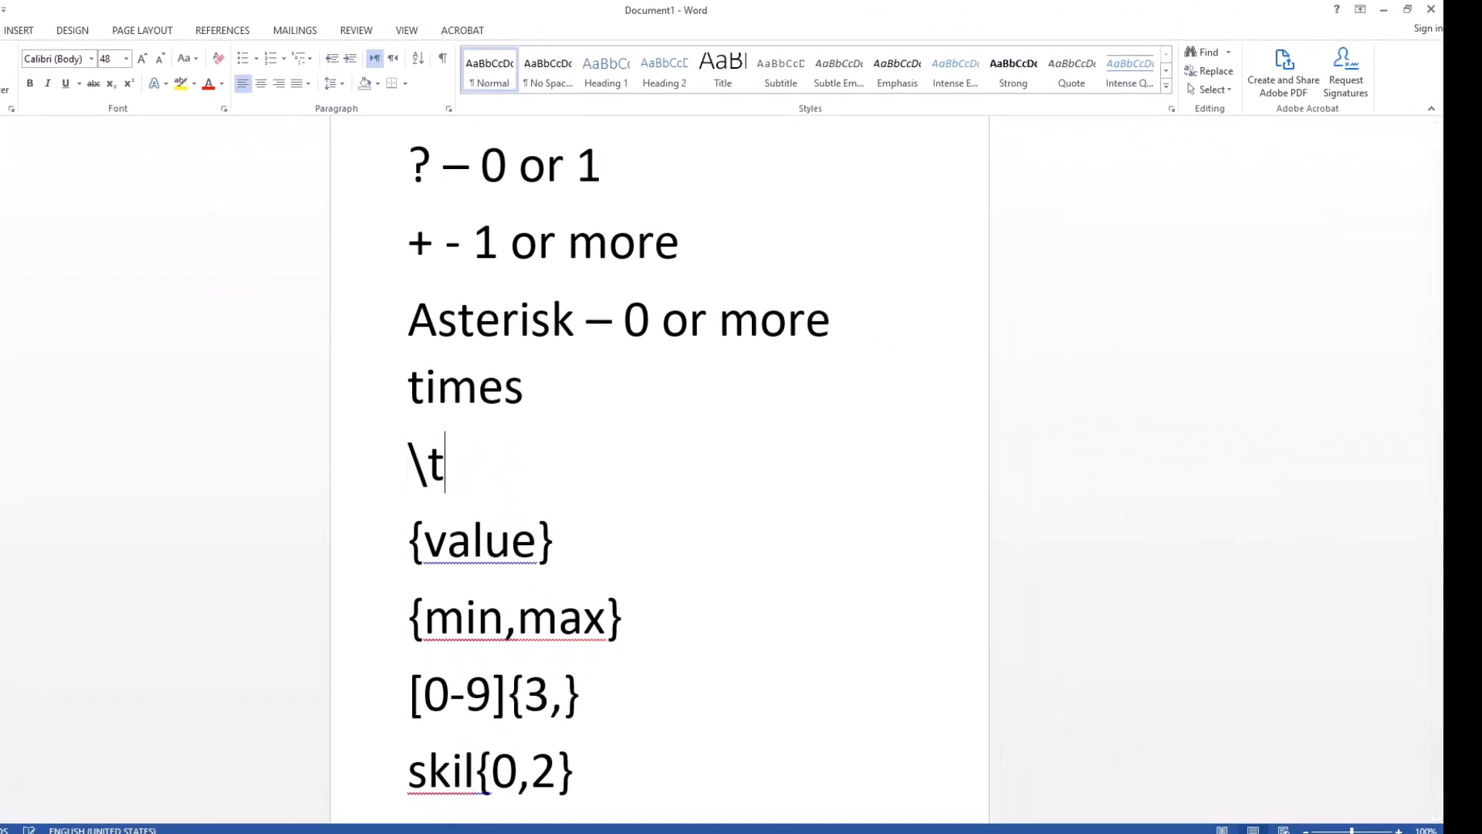
text( - tab cahr)
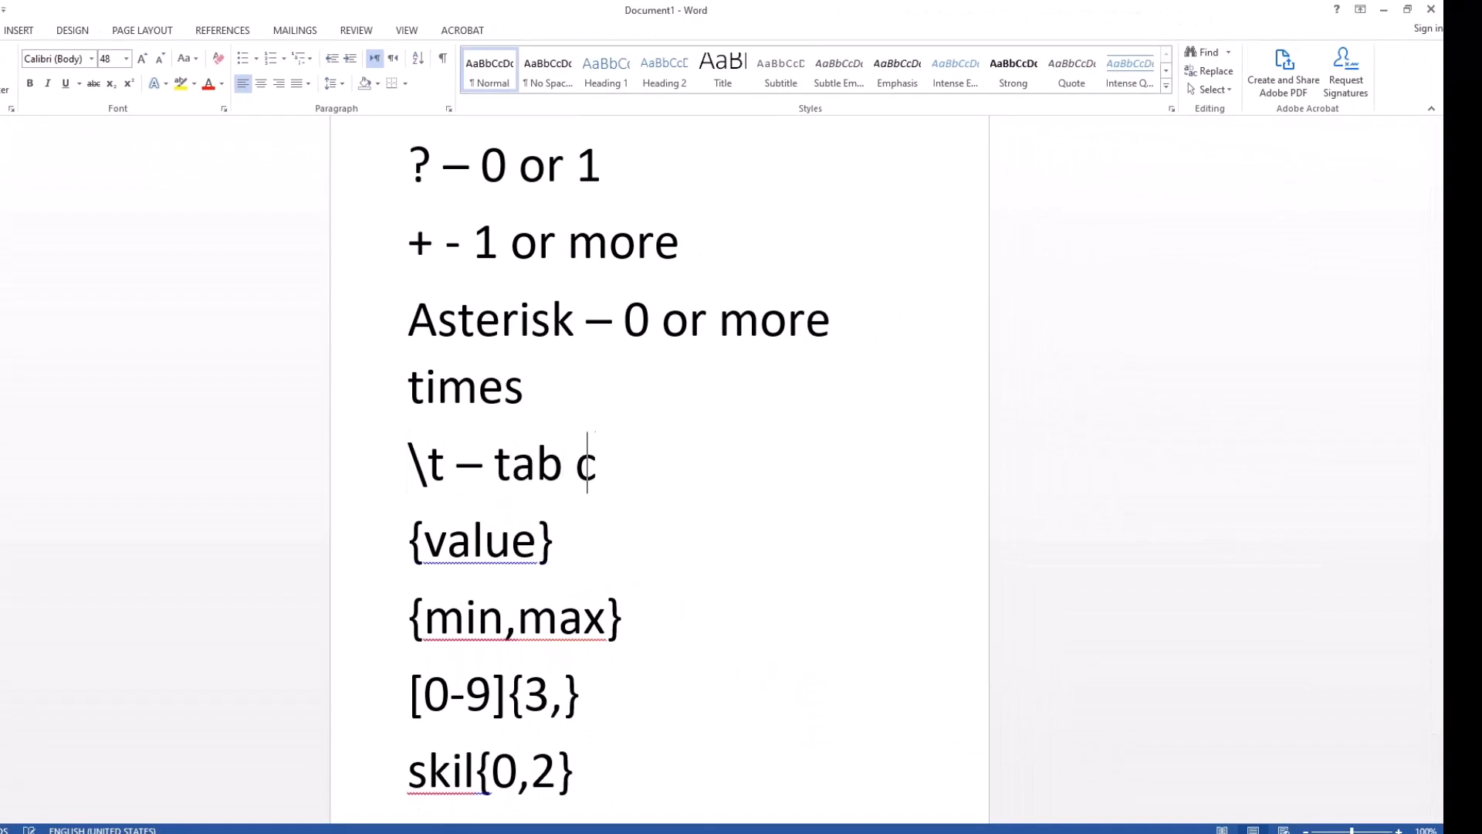
key(BackSpace)
key(BackSpace)
key(BackSpace)
text(har)
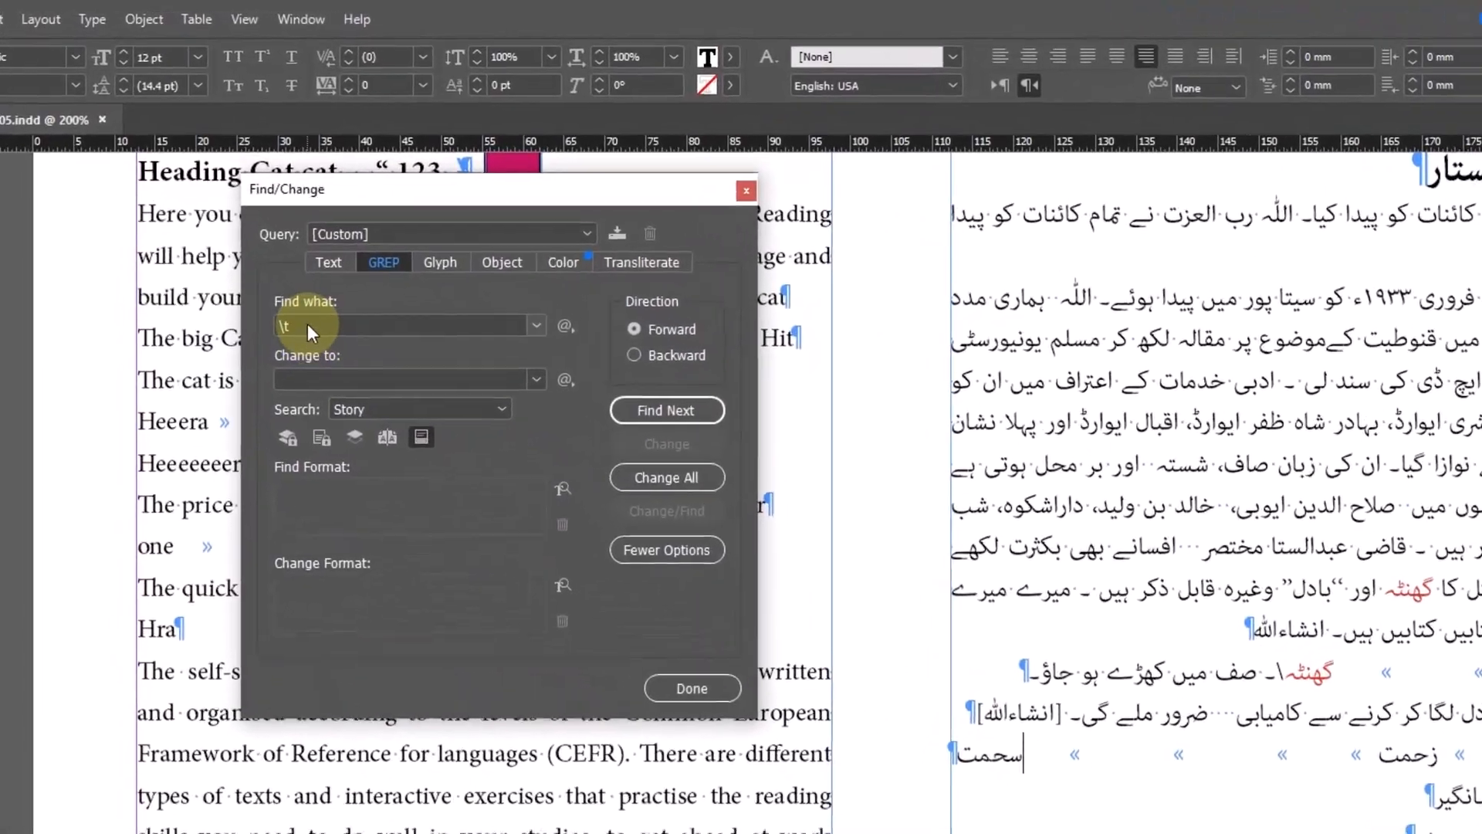
Back in InDesign, extend the find expression to \t{2,} and find the first run of repeated tabs in the Urdu story.
click(307, 326)
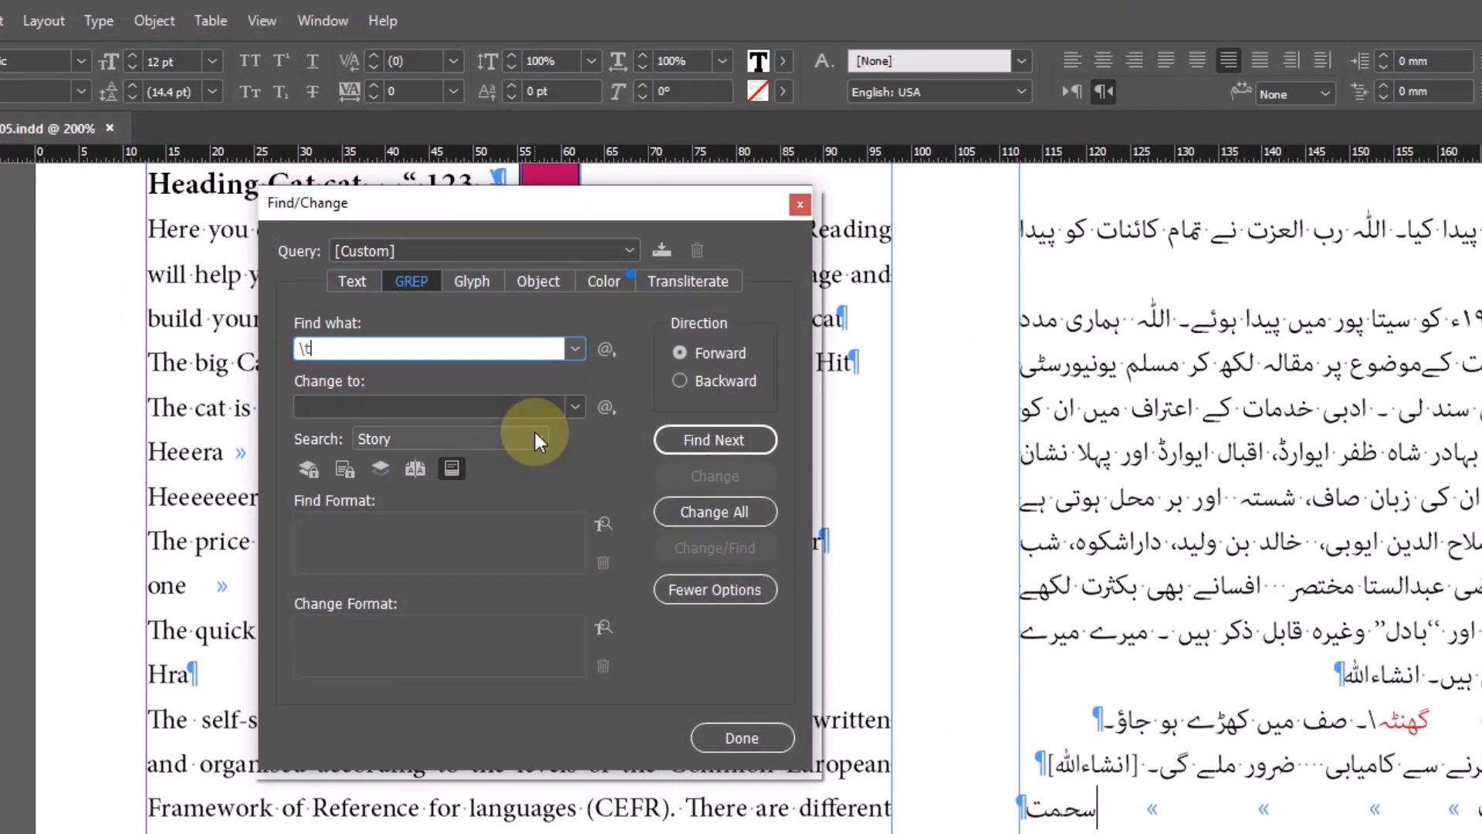
text({})
text(2)
text(,)
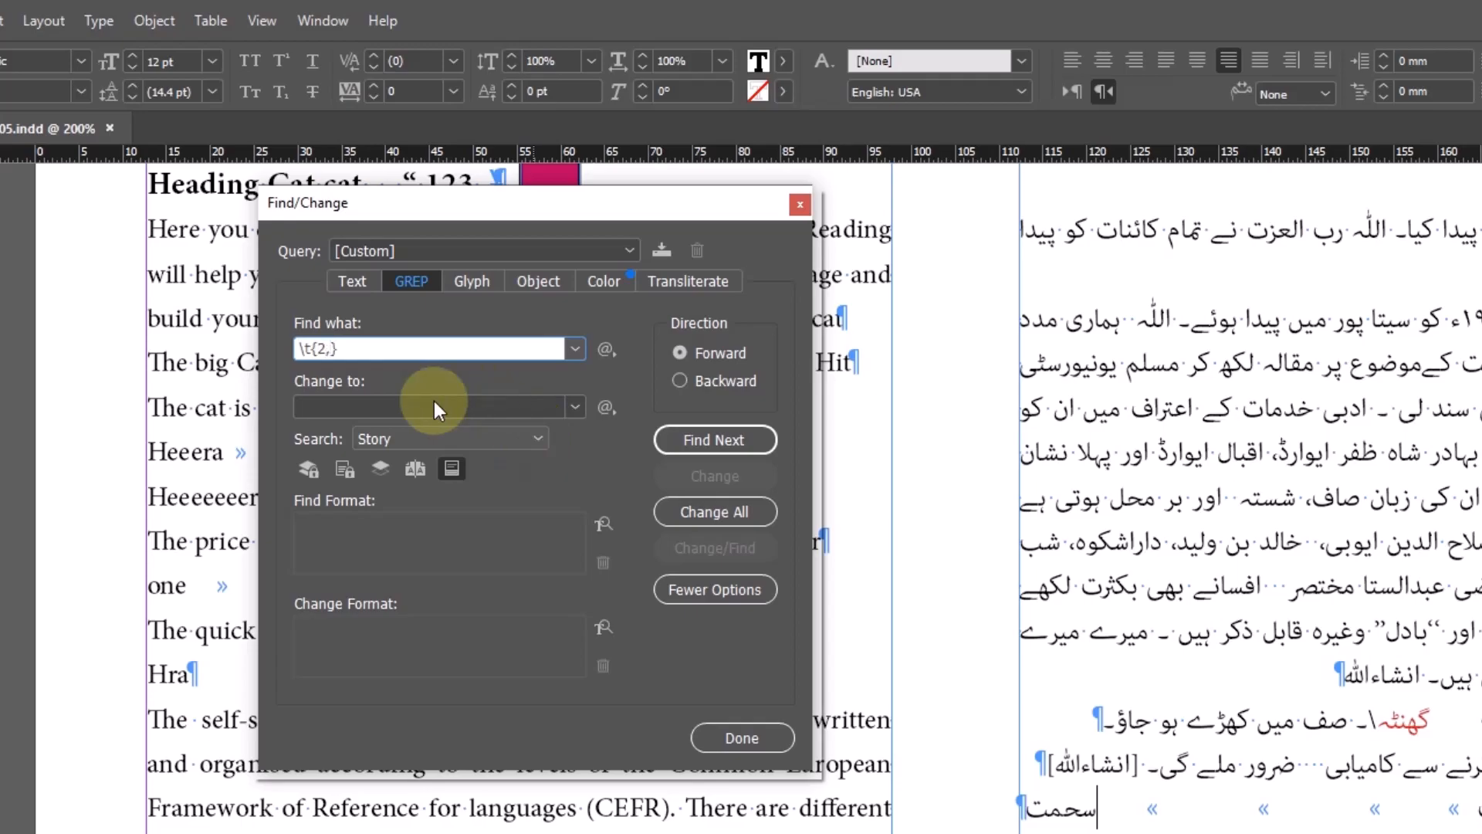
click(324, 348)
key(BackSpace)
key(BackSpace)
text(2,)
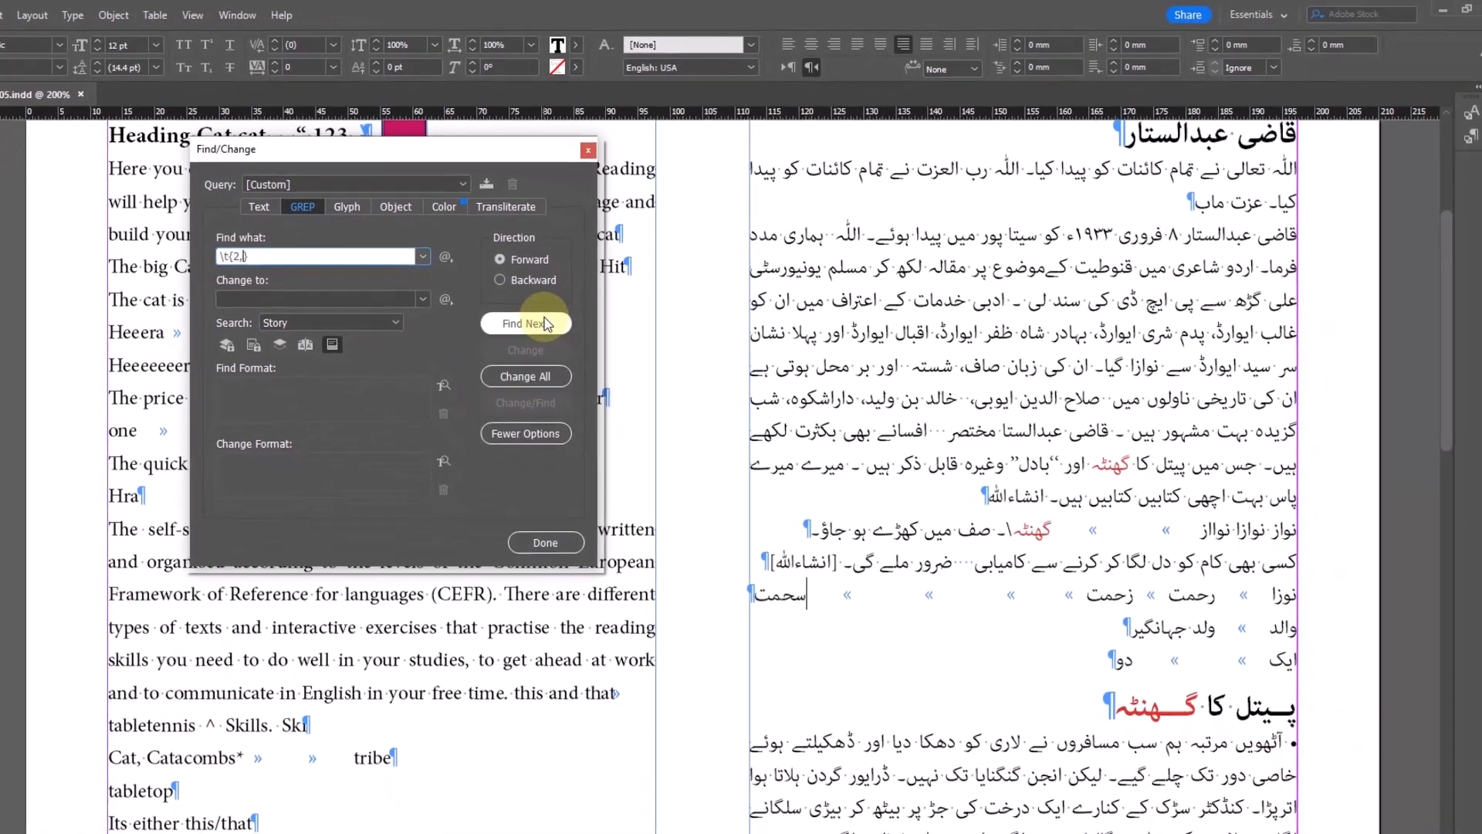
click(715, 439)
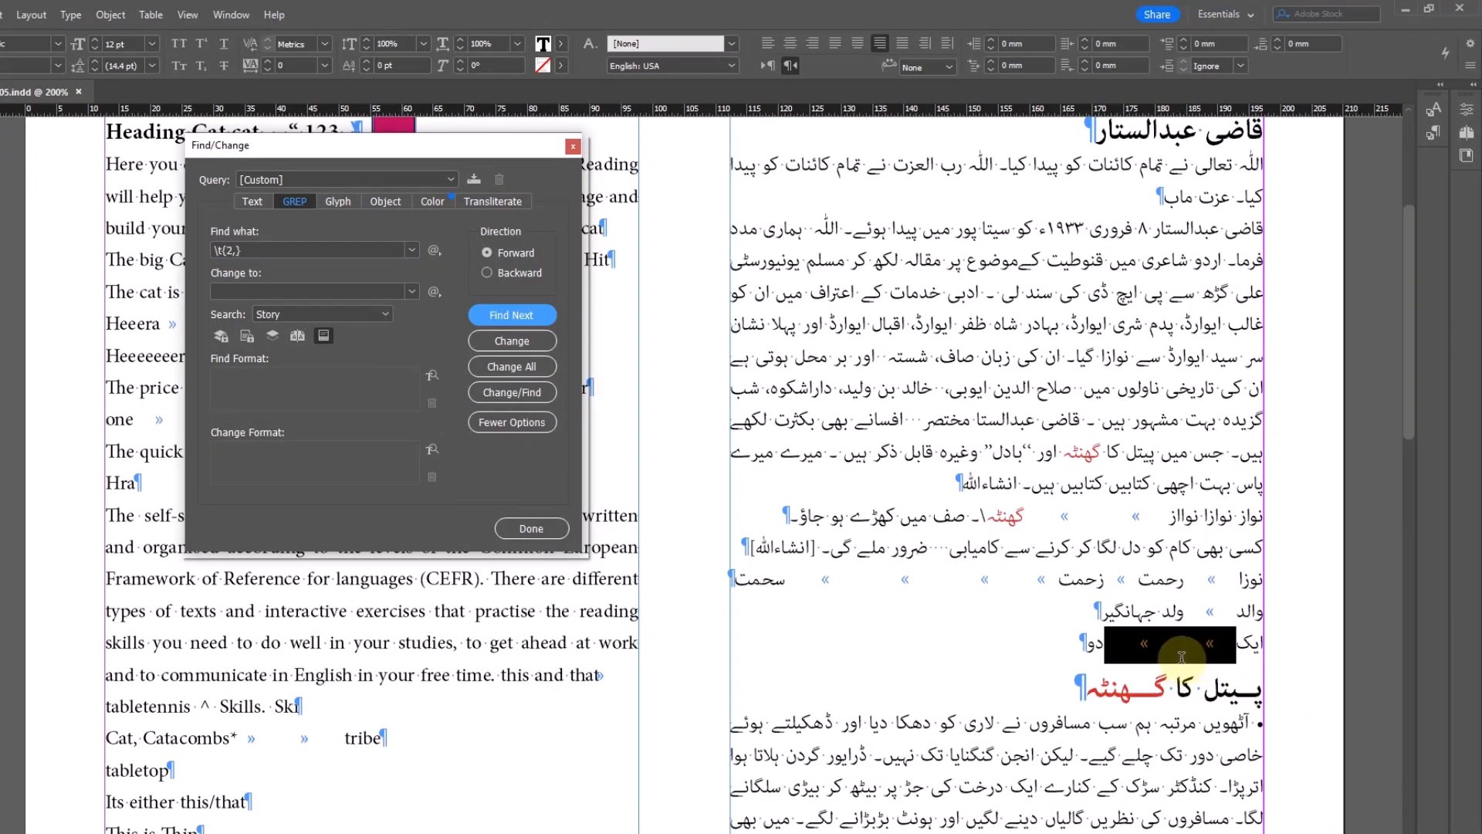
Set the replacement to \t and change the selected tabs above the second Urdu heading to a single tab.
click(264, 291)
text(\t)
drag(235, 295, 102, 294)
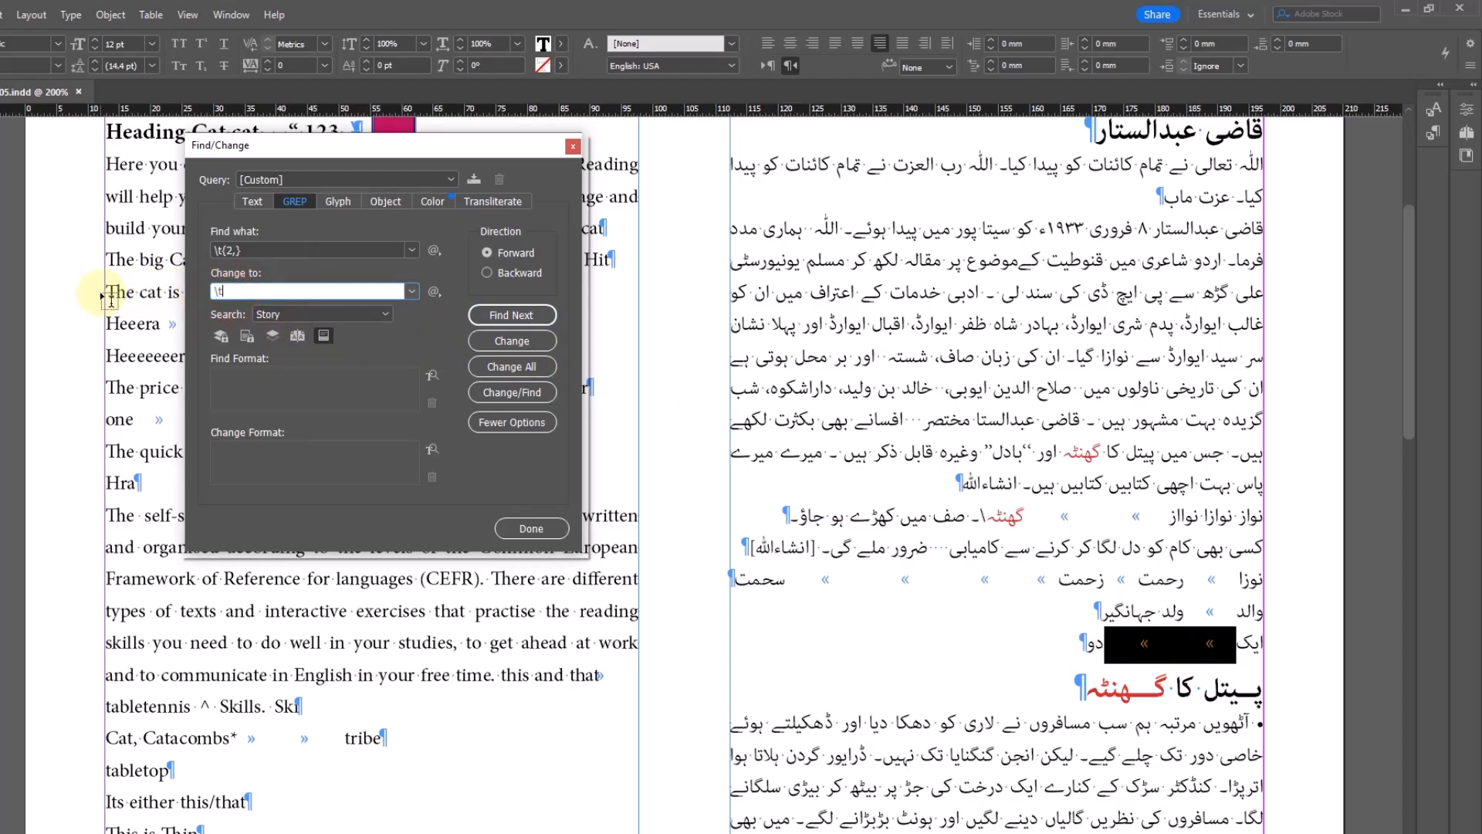
click(513, 342)
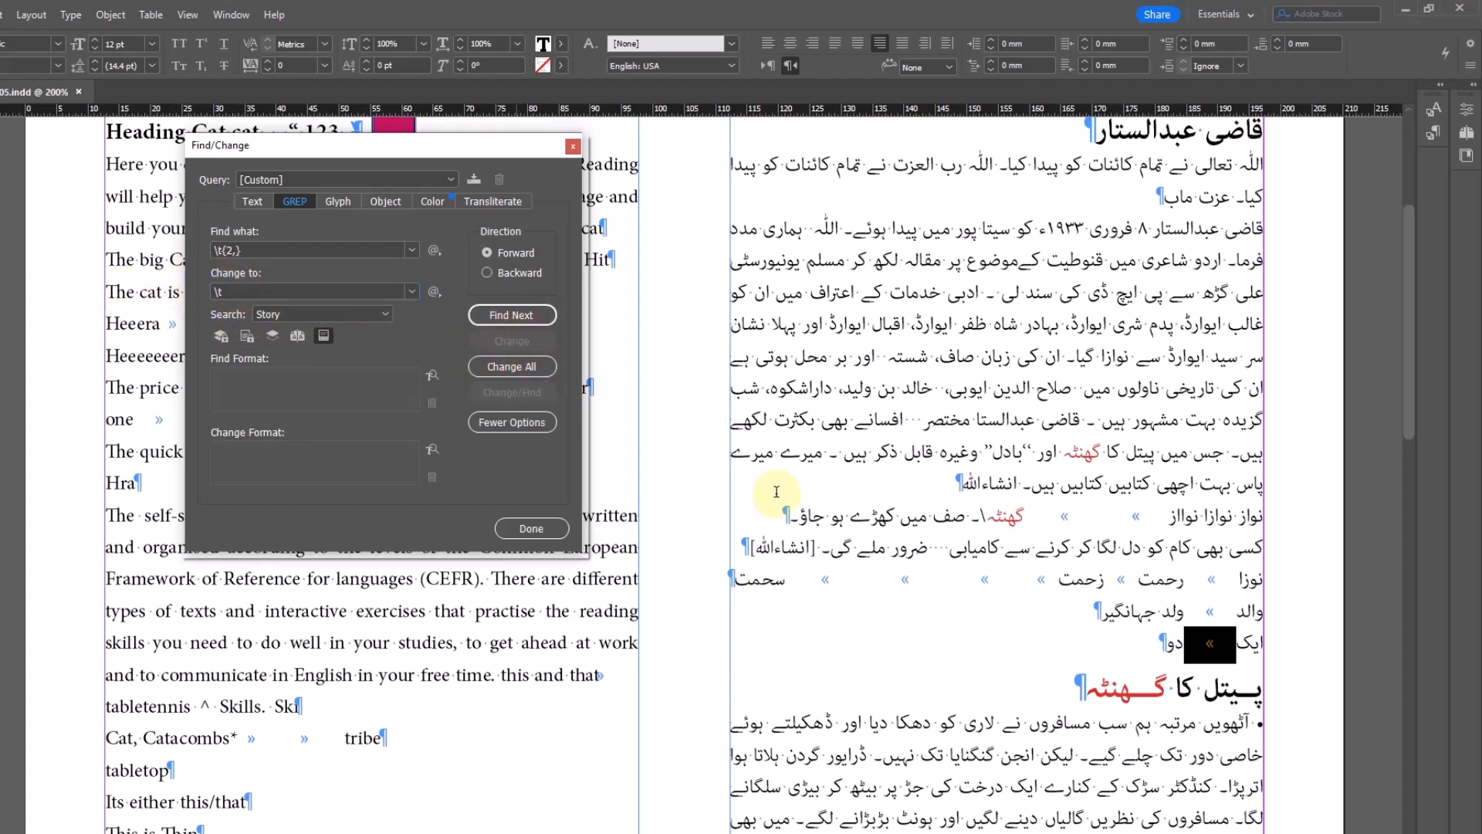
Reduce the repeated tabs before the red word to one tab and find the following run of tabs.
click(498, 315)
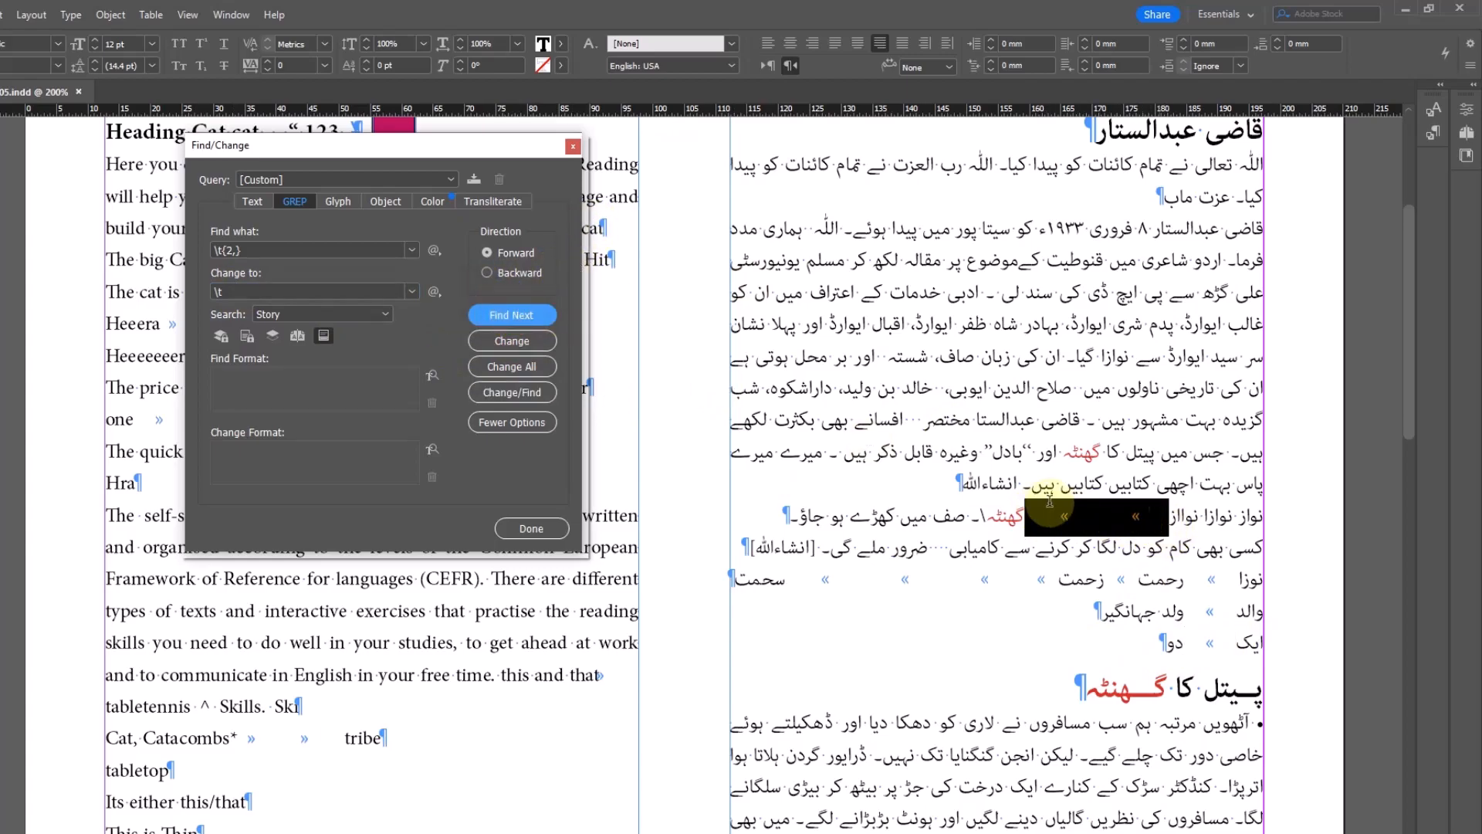
click(531, 345)
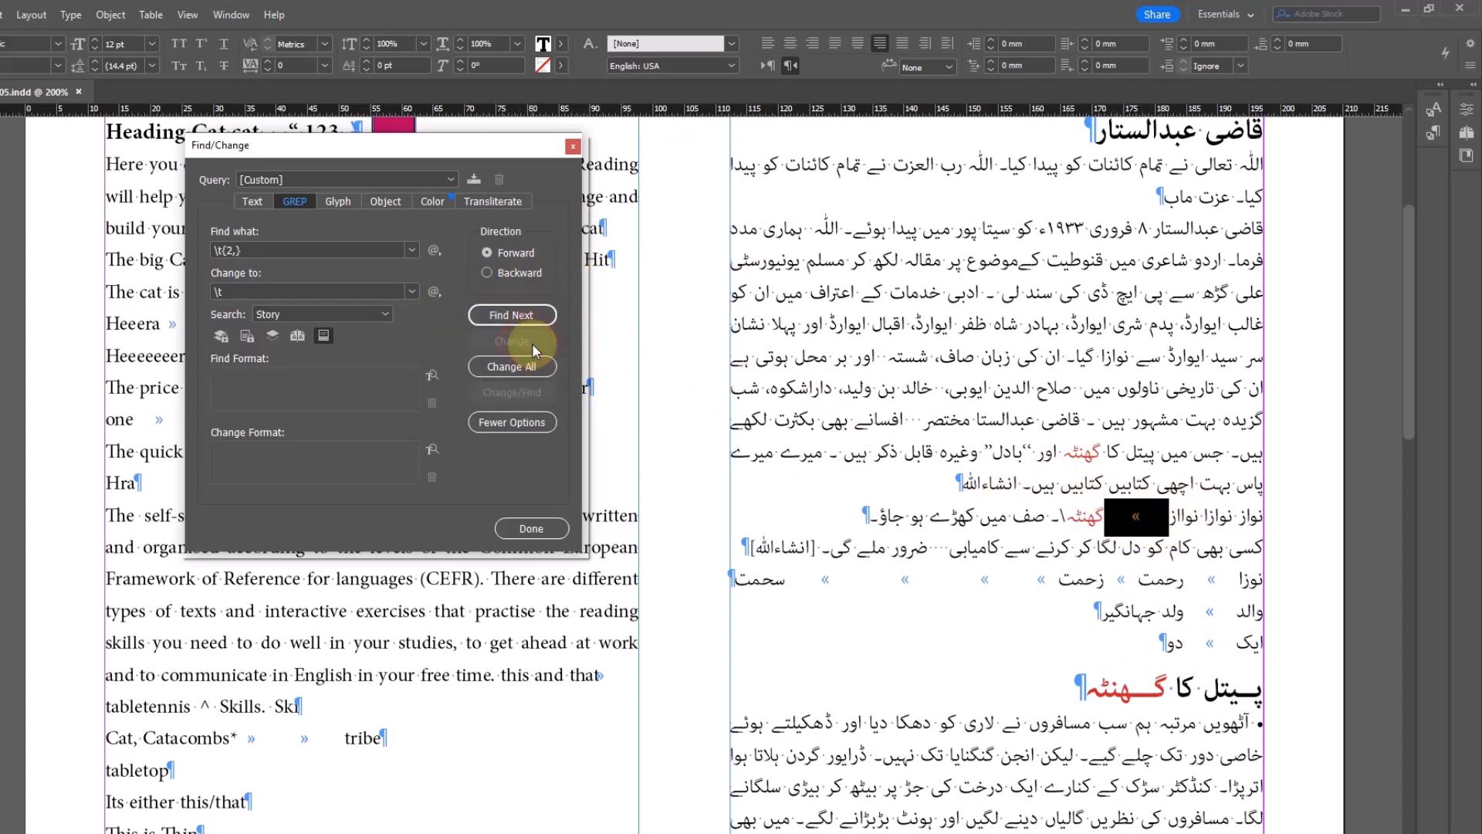
click(511, 315)
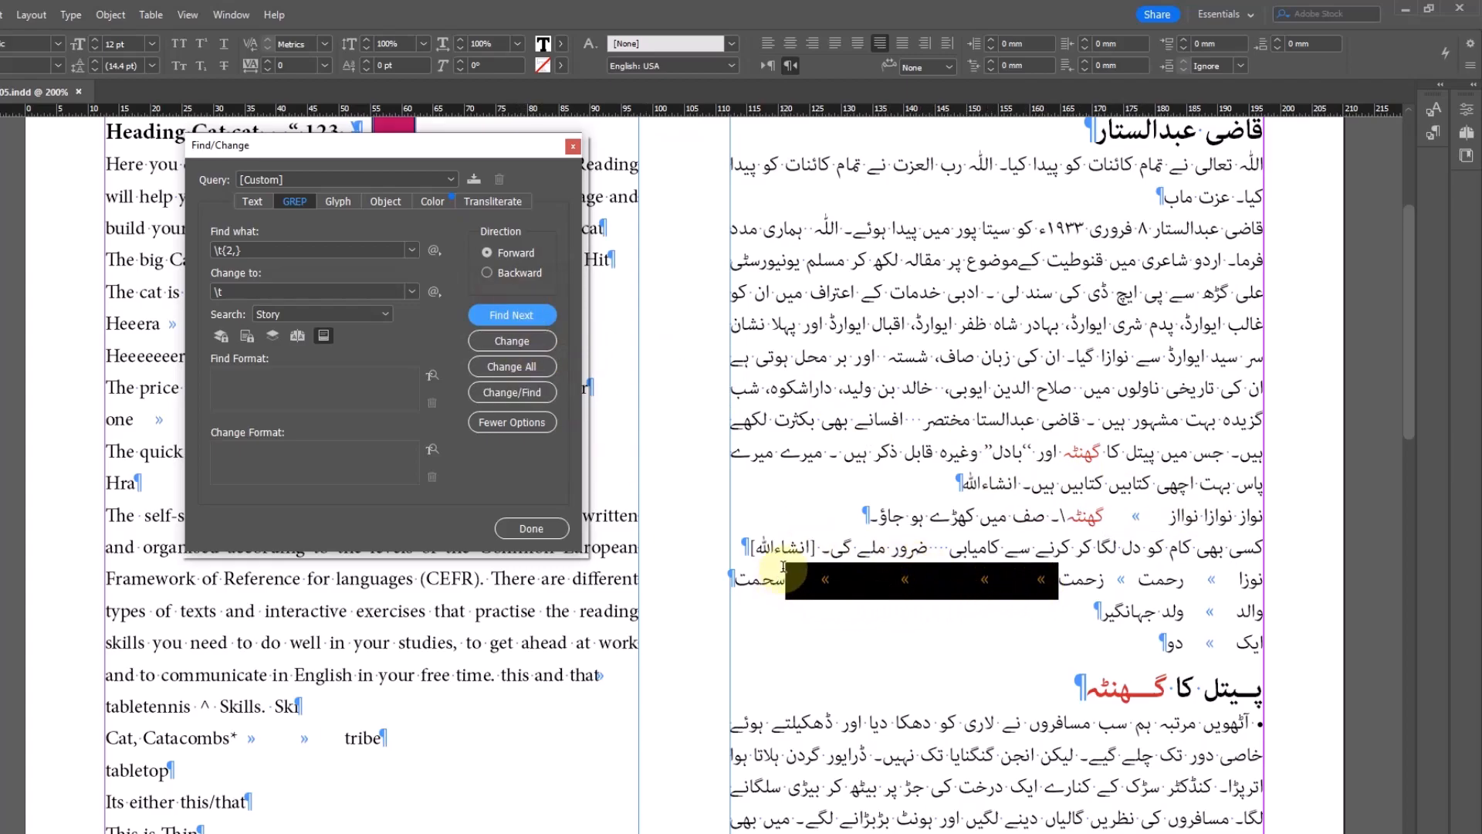
Reduce the selected run of tabs in the Urdu story to one tab, search for further runs, and close Find/Change.
click(494, 342)
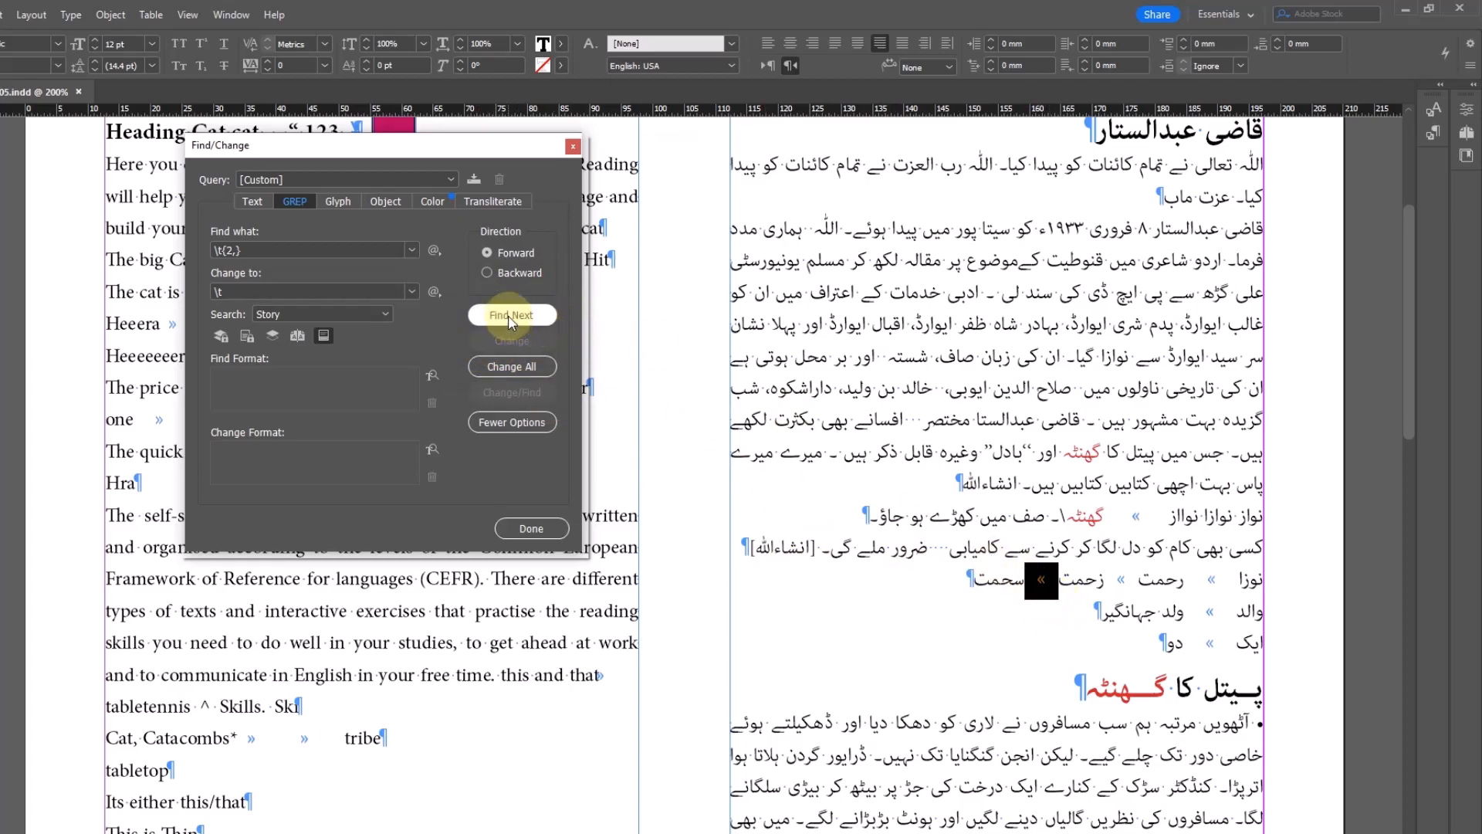
click(510, 322)
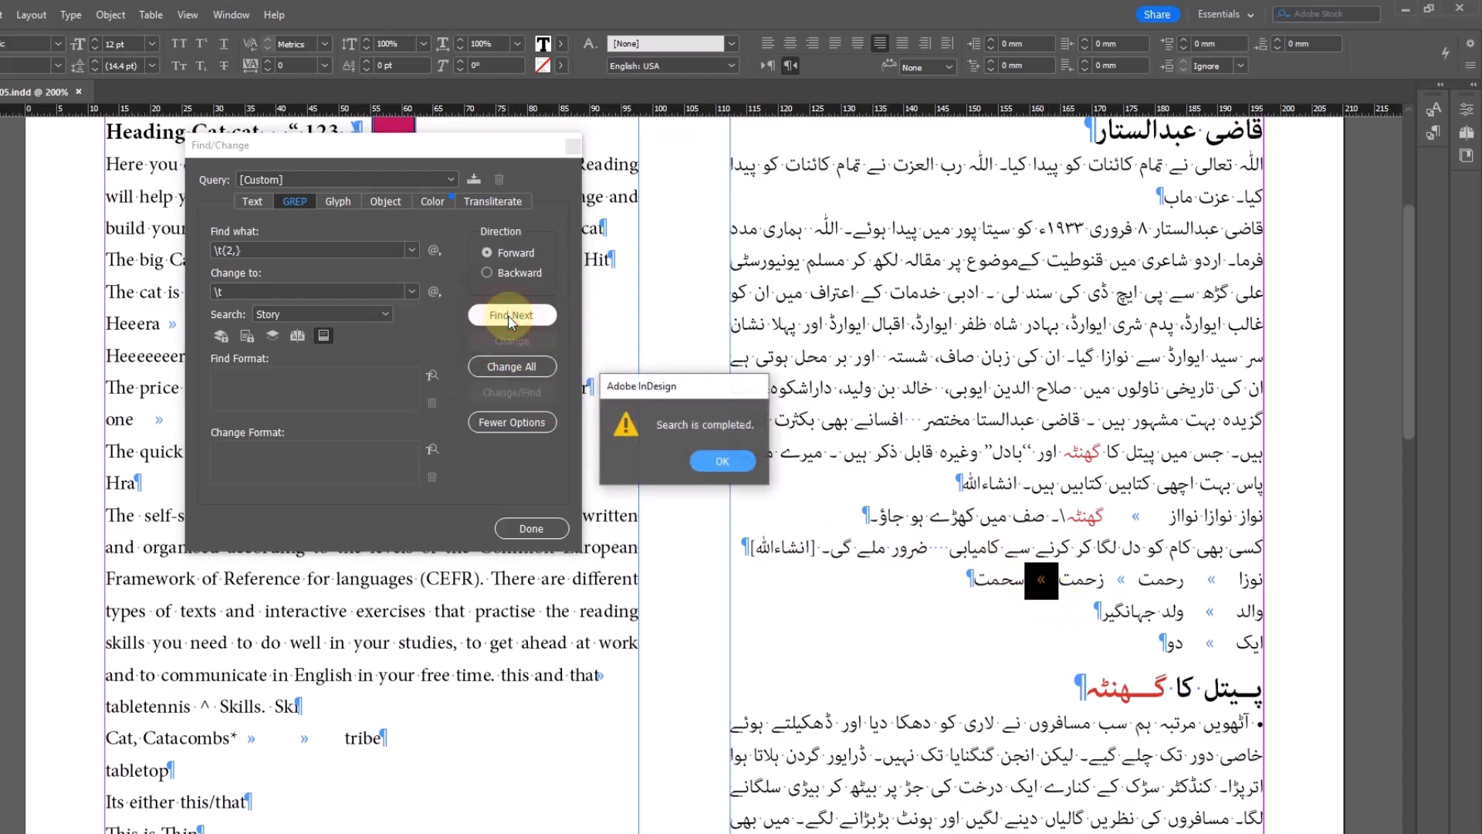
click(724, 461)
click(540, 530)
Leave text editing in the Urdu story, zoom out to 150% to show both columns, and deselect the text frame.
key(Escape)
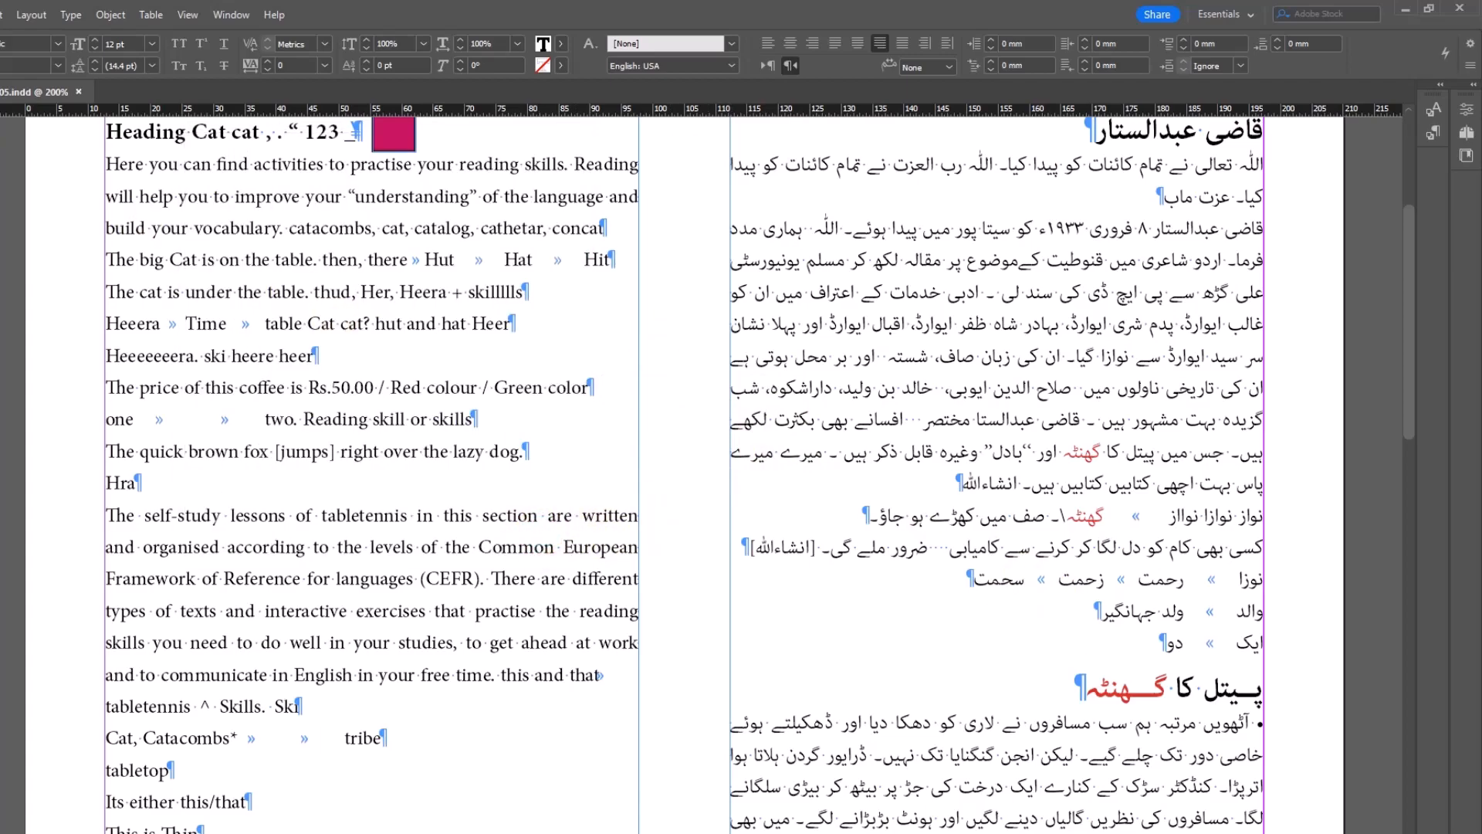
drag(972, 320, 869, 404)
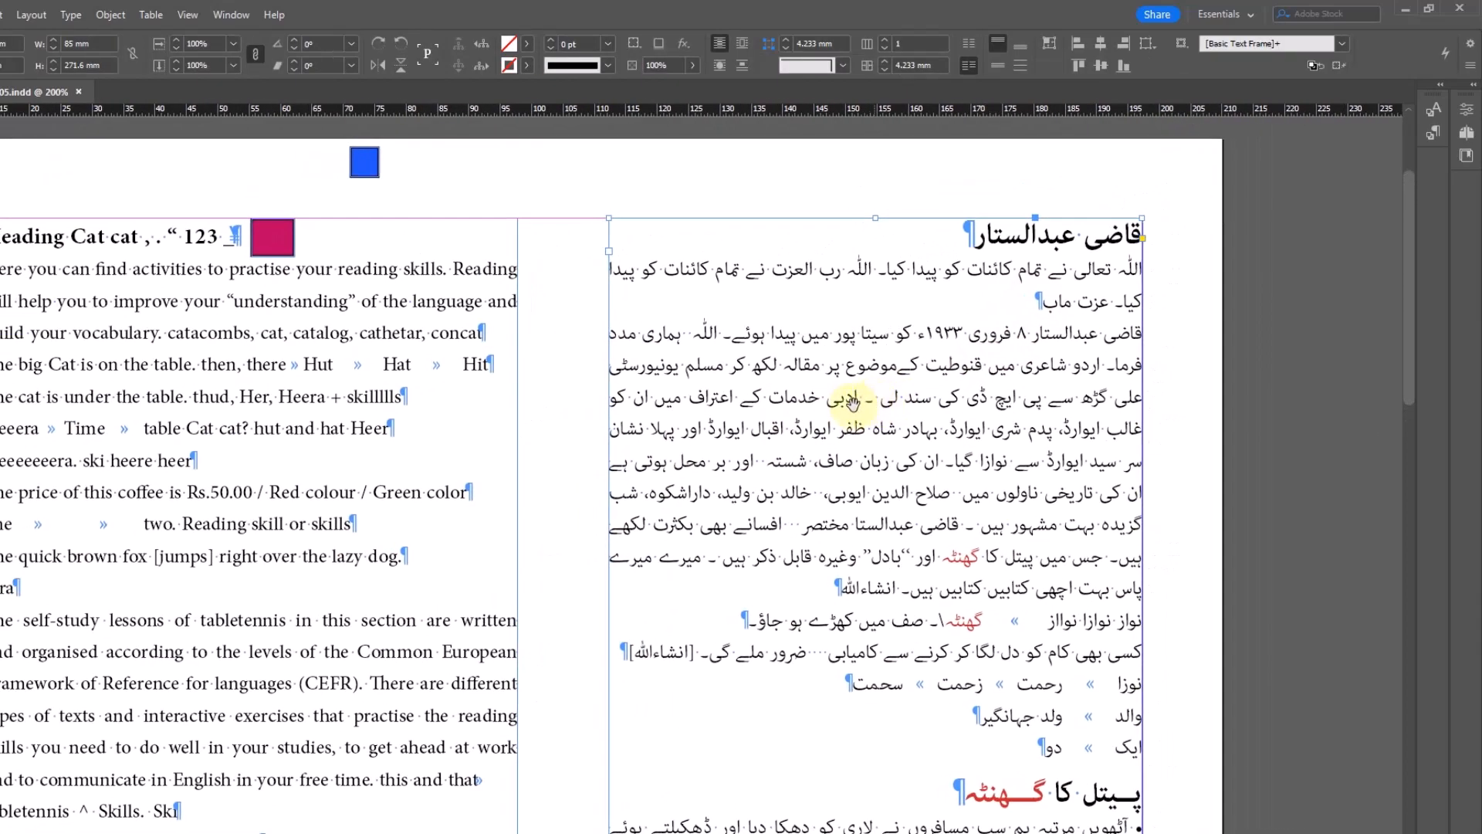
ctrl+alt+click(811, 374)
drag(774, 499, 756, 396)
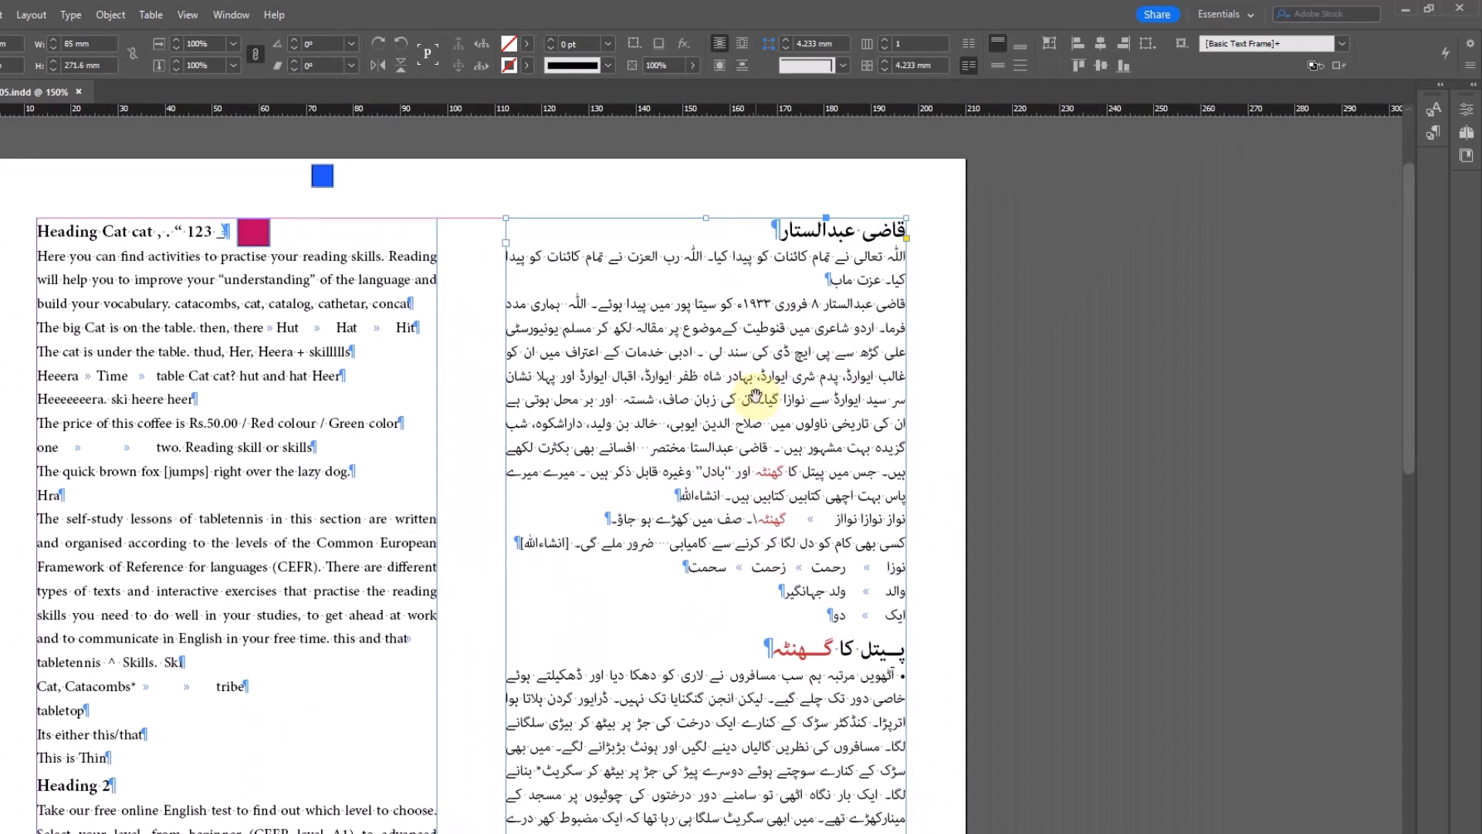
click(1085, 457)
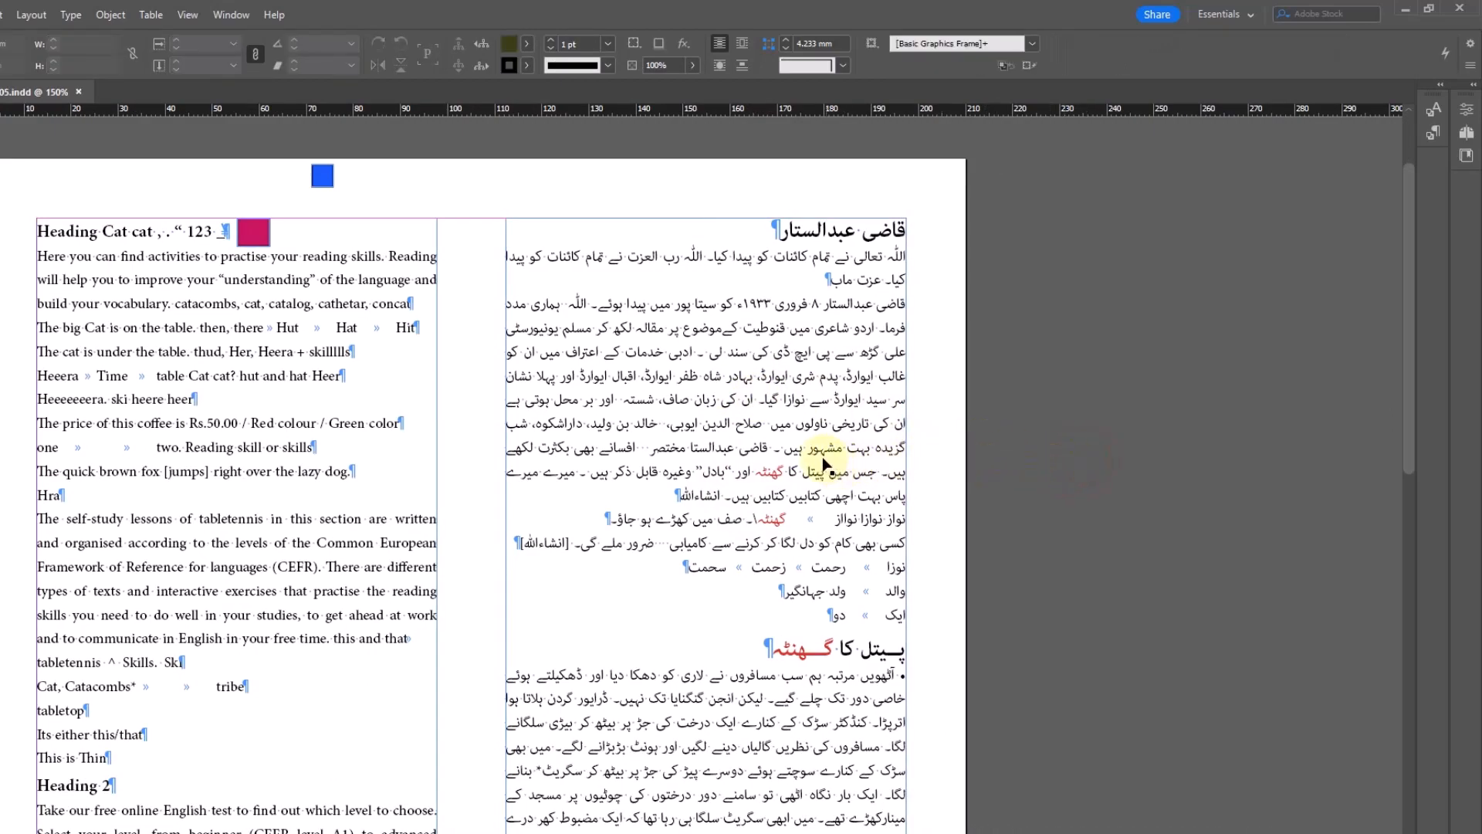